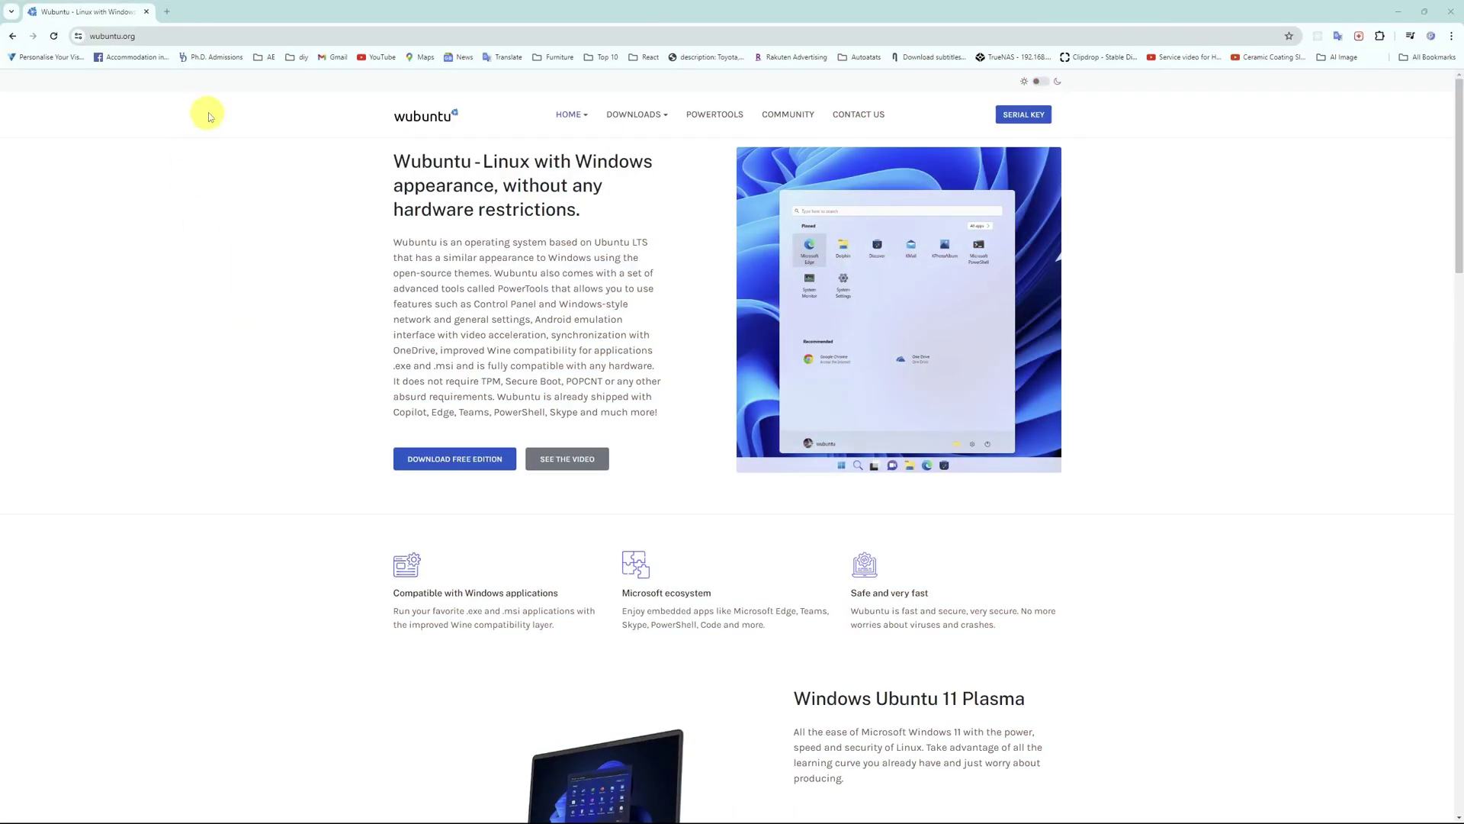
Step: Load wubuntu.org in a new Chrome tab
click(169, 36)
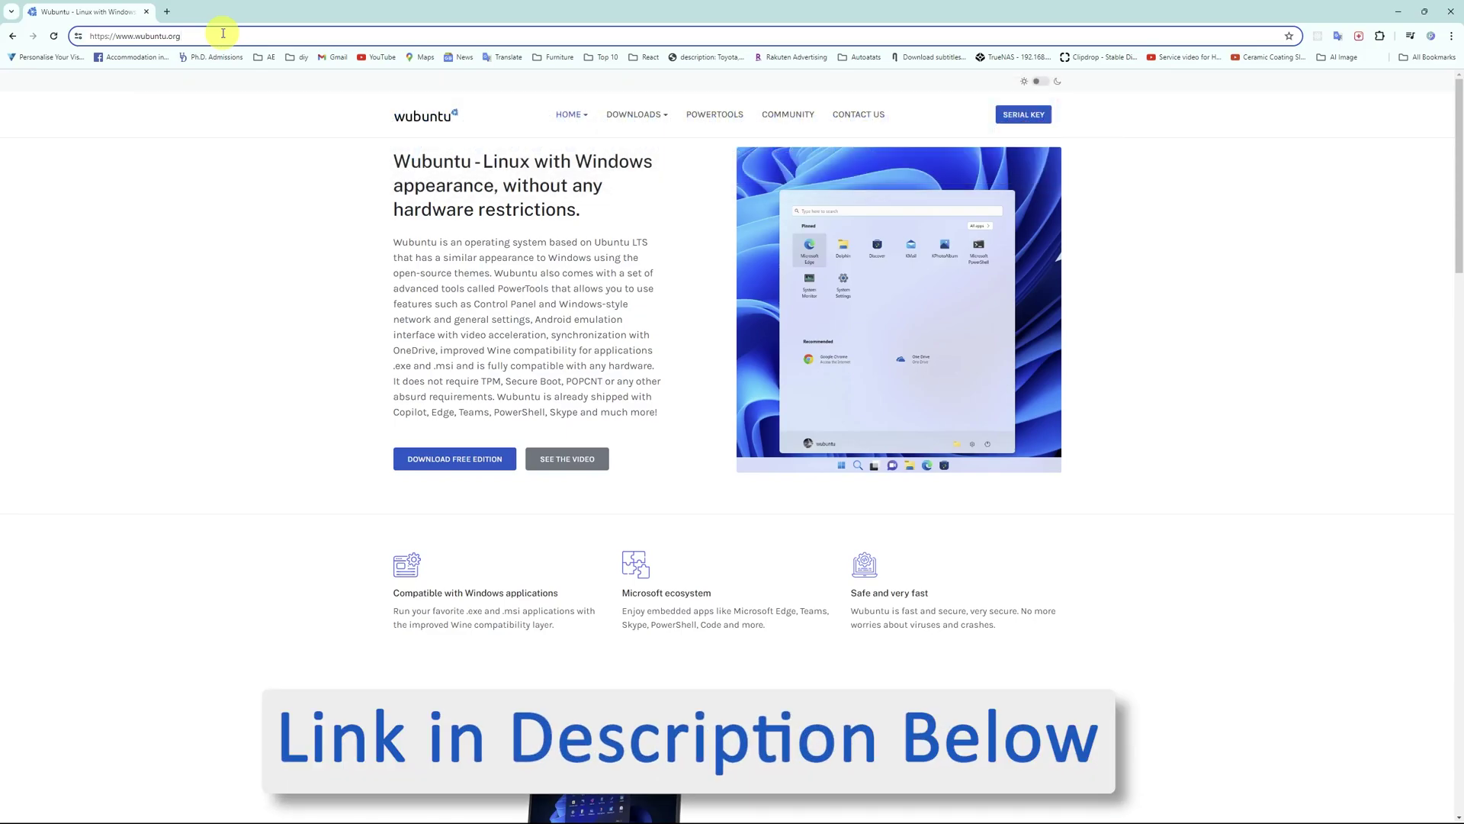
click(166, 12)
text(w)
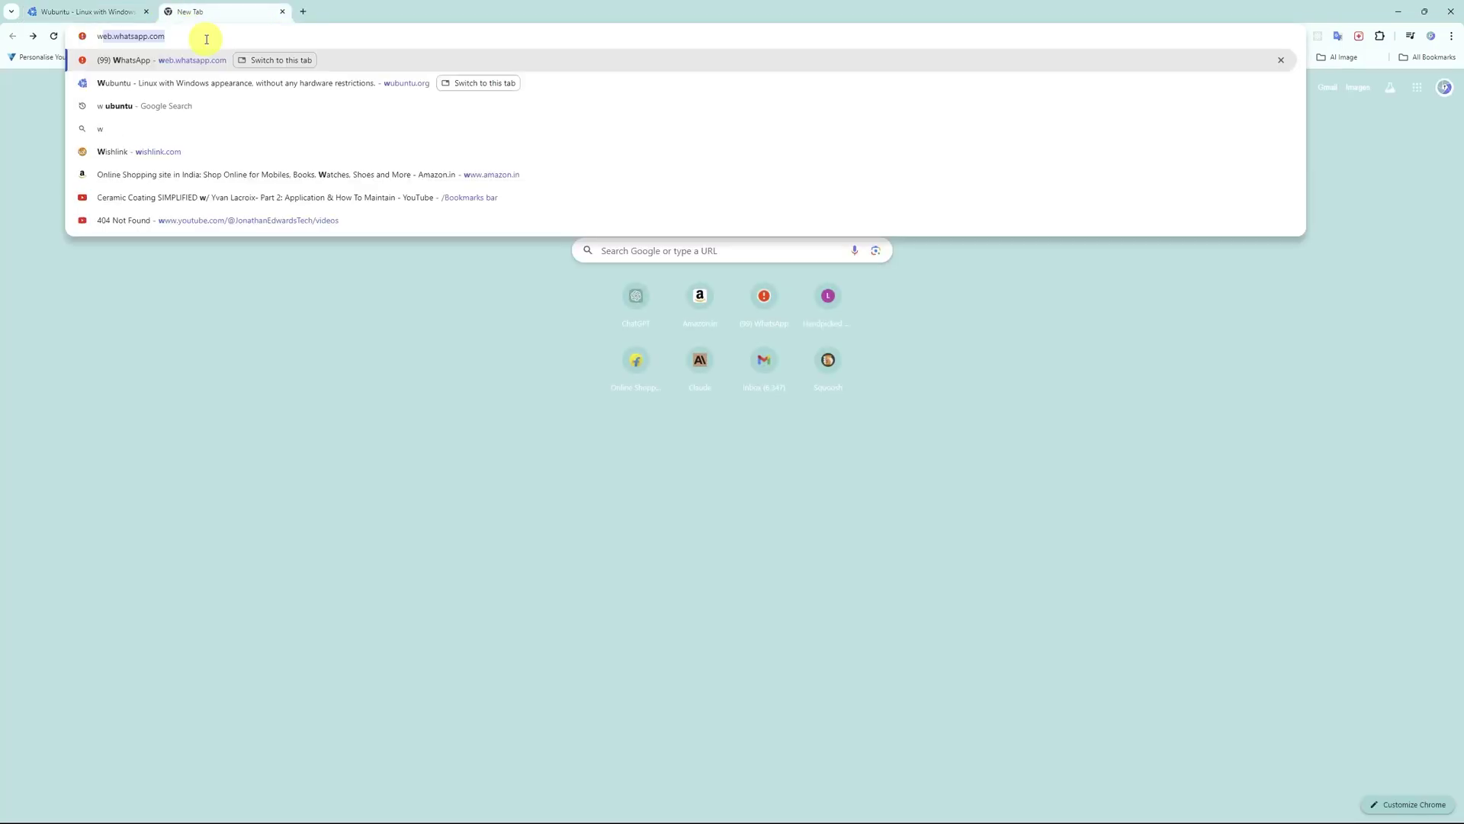
text(u)
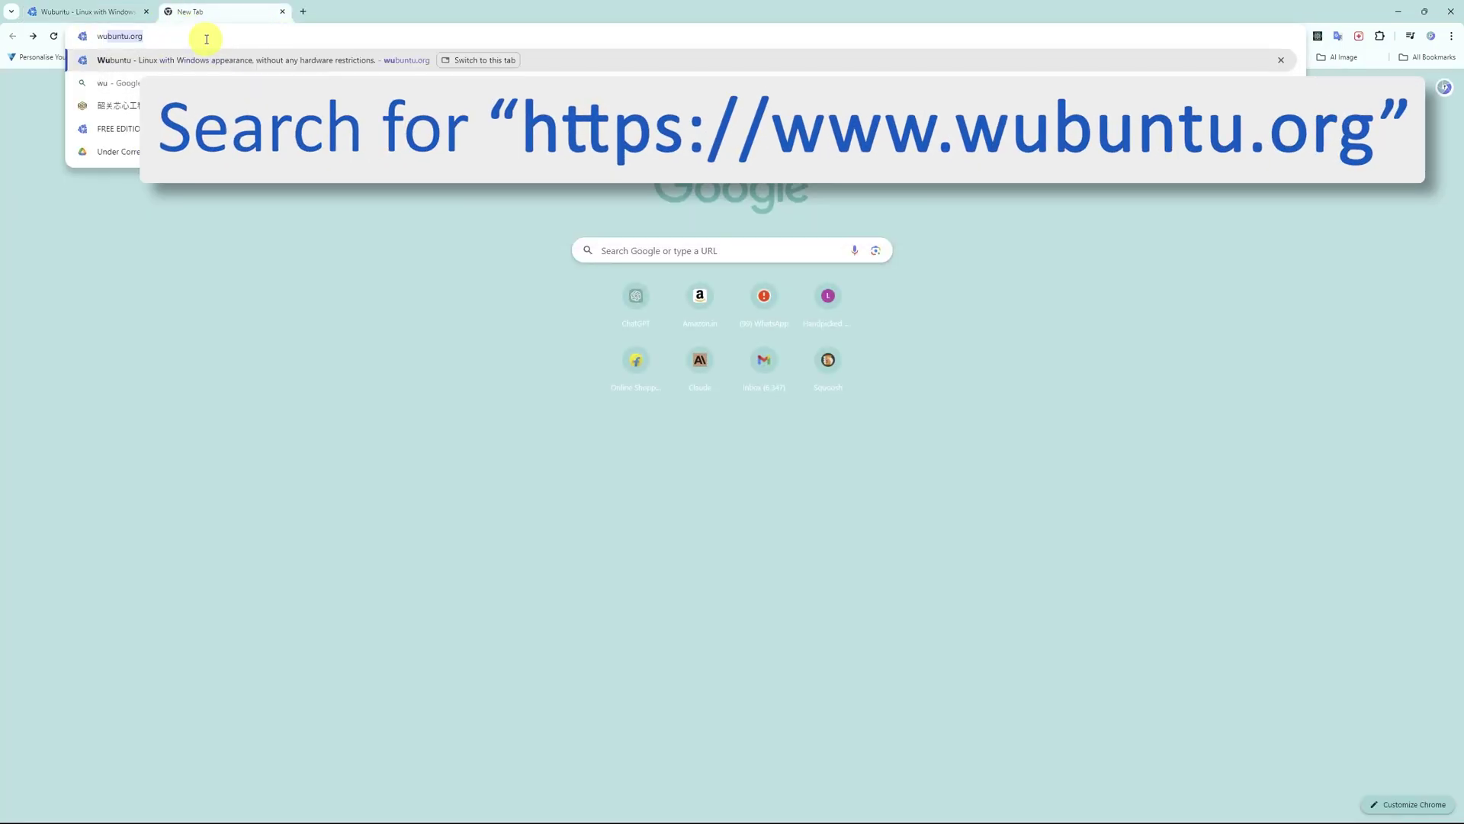
key(Return)
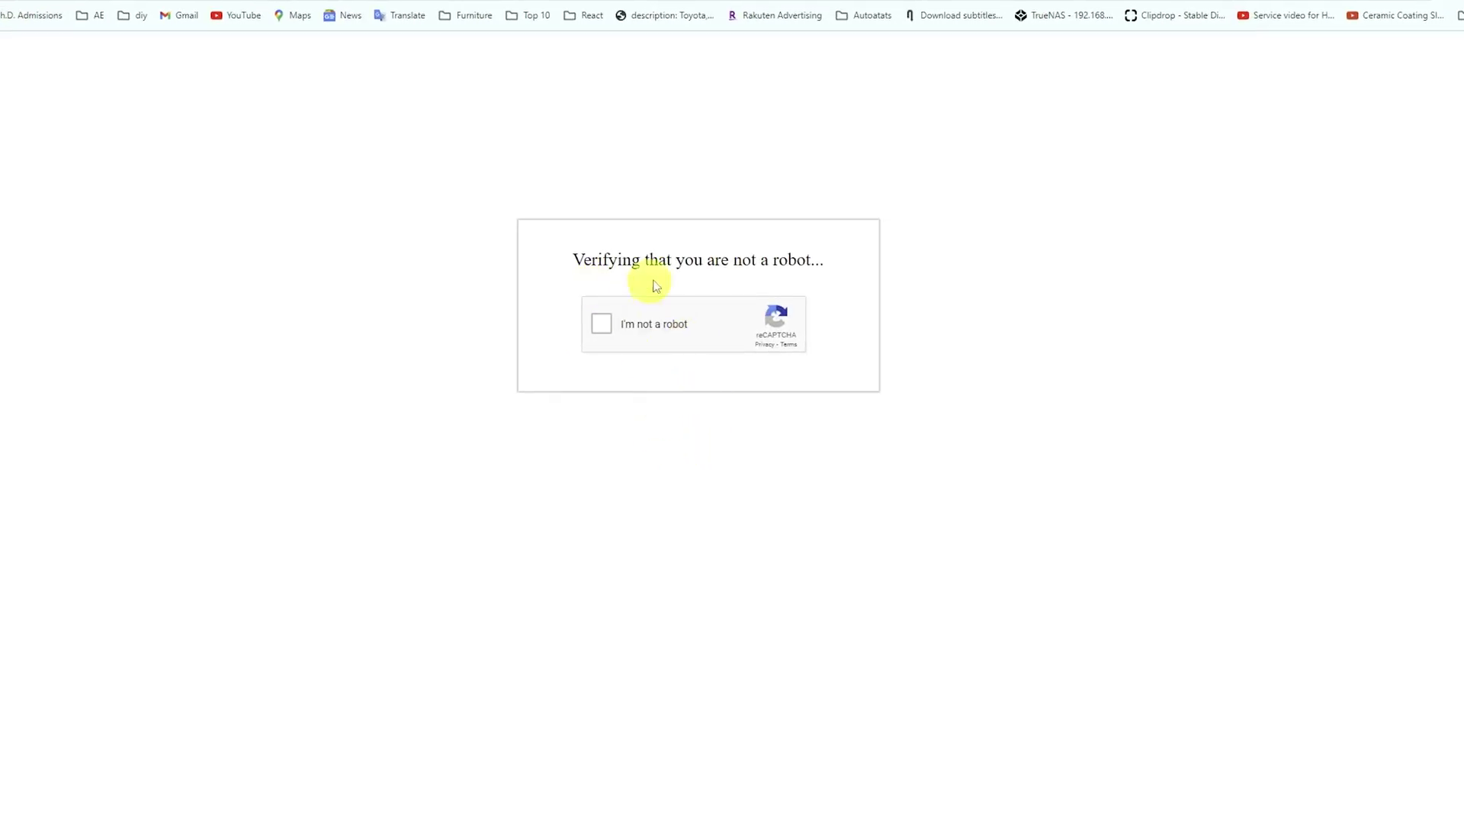
Step: Start the reCAPTCHA check and submit the bicycle tiles in the image challenge
click(602, 324)
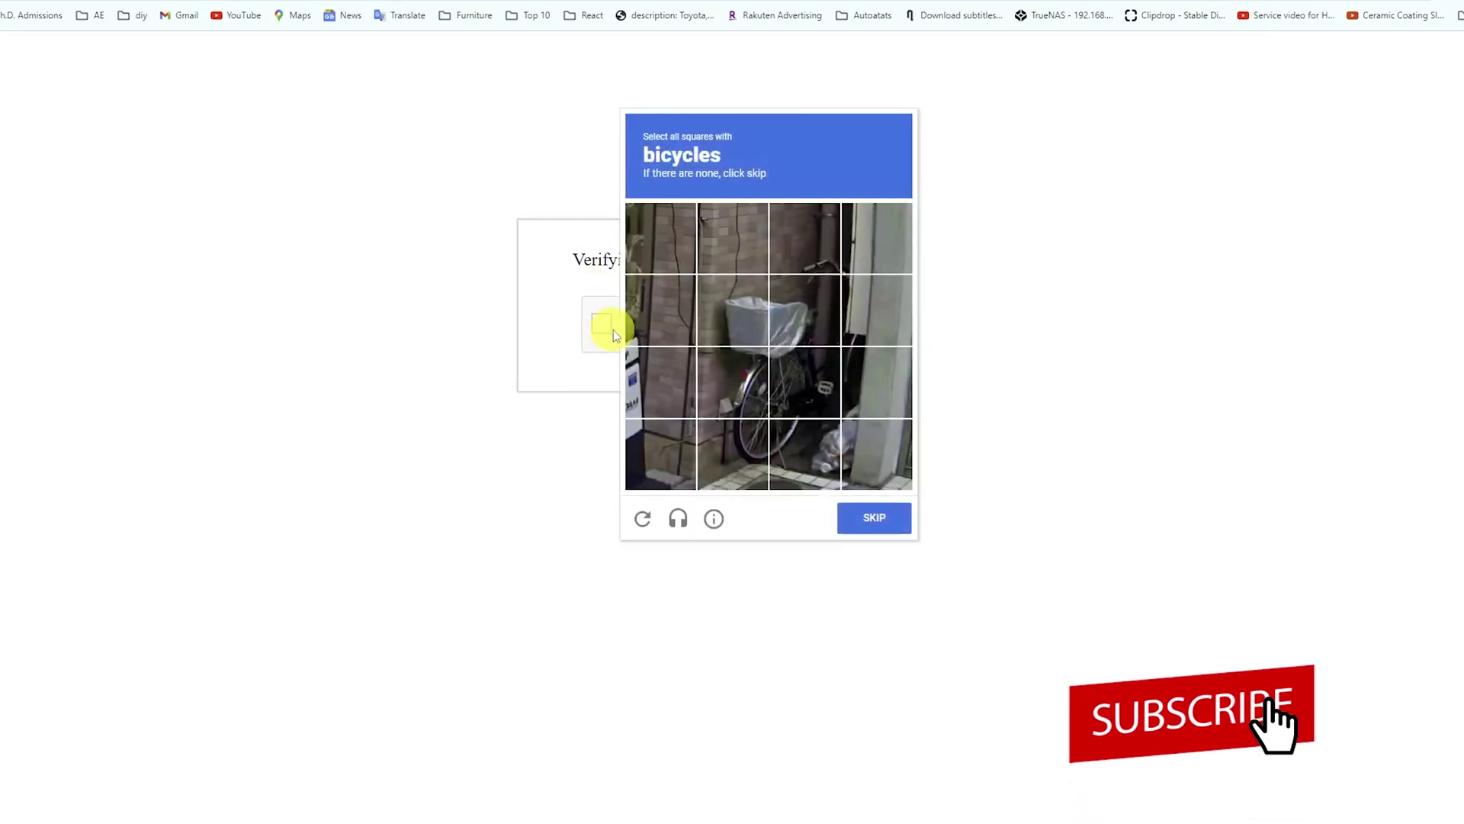
click(805, 309)
click(732, 381)
click(807, 382)
click(804, 454)
click(733, 454)
click(877, 381)
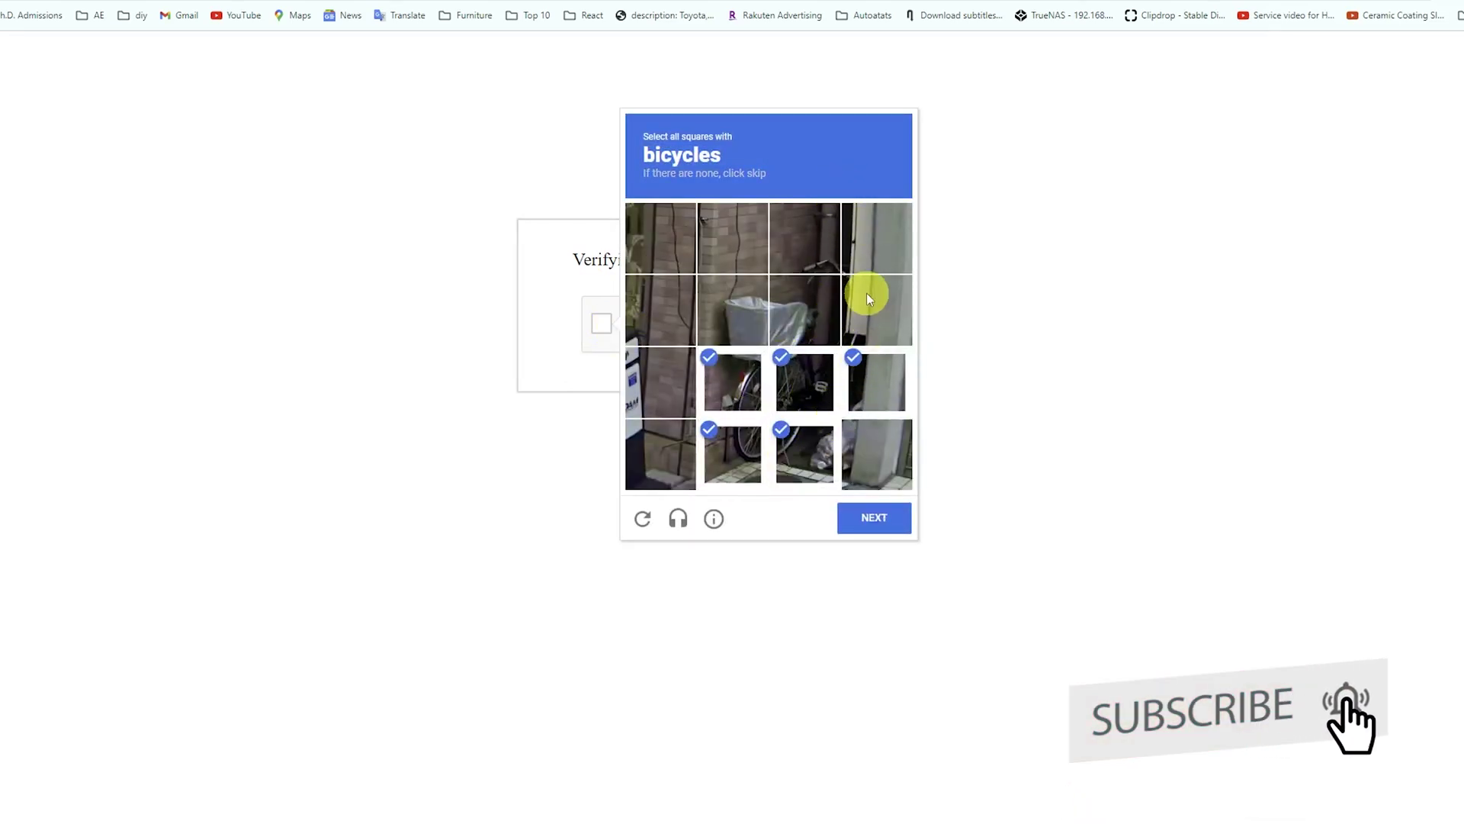
click(867, 293)
click(867, 259)
click(874, 517)
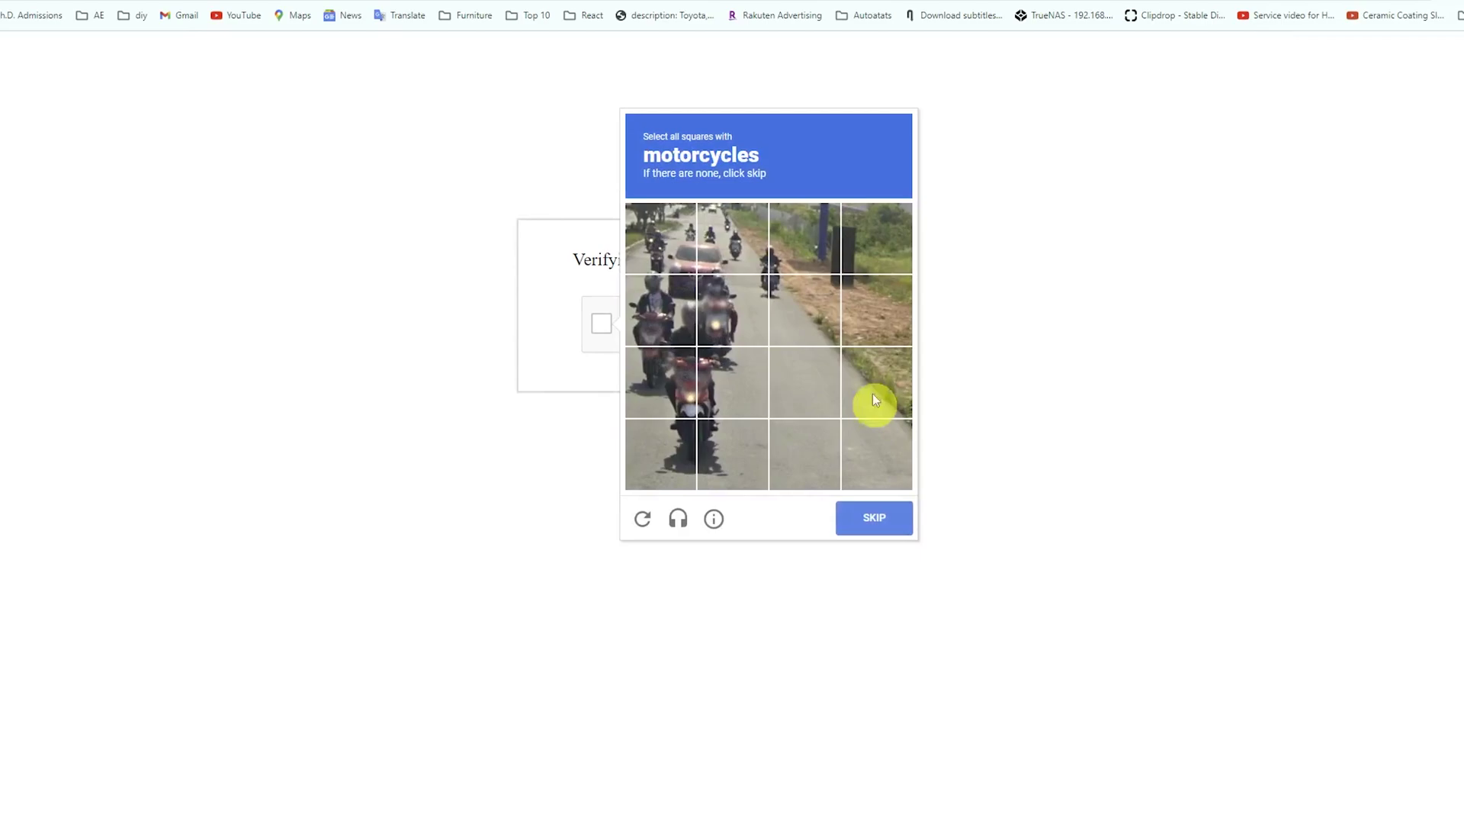
Step: Select all the motorcycle tiles and verify to pass the robot check
click(654, 336)
click(661, 238)
click(701, 235)
click(805, 238)
click(808, 319)
click(732, 309)
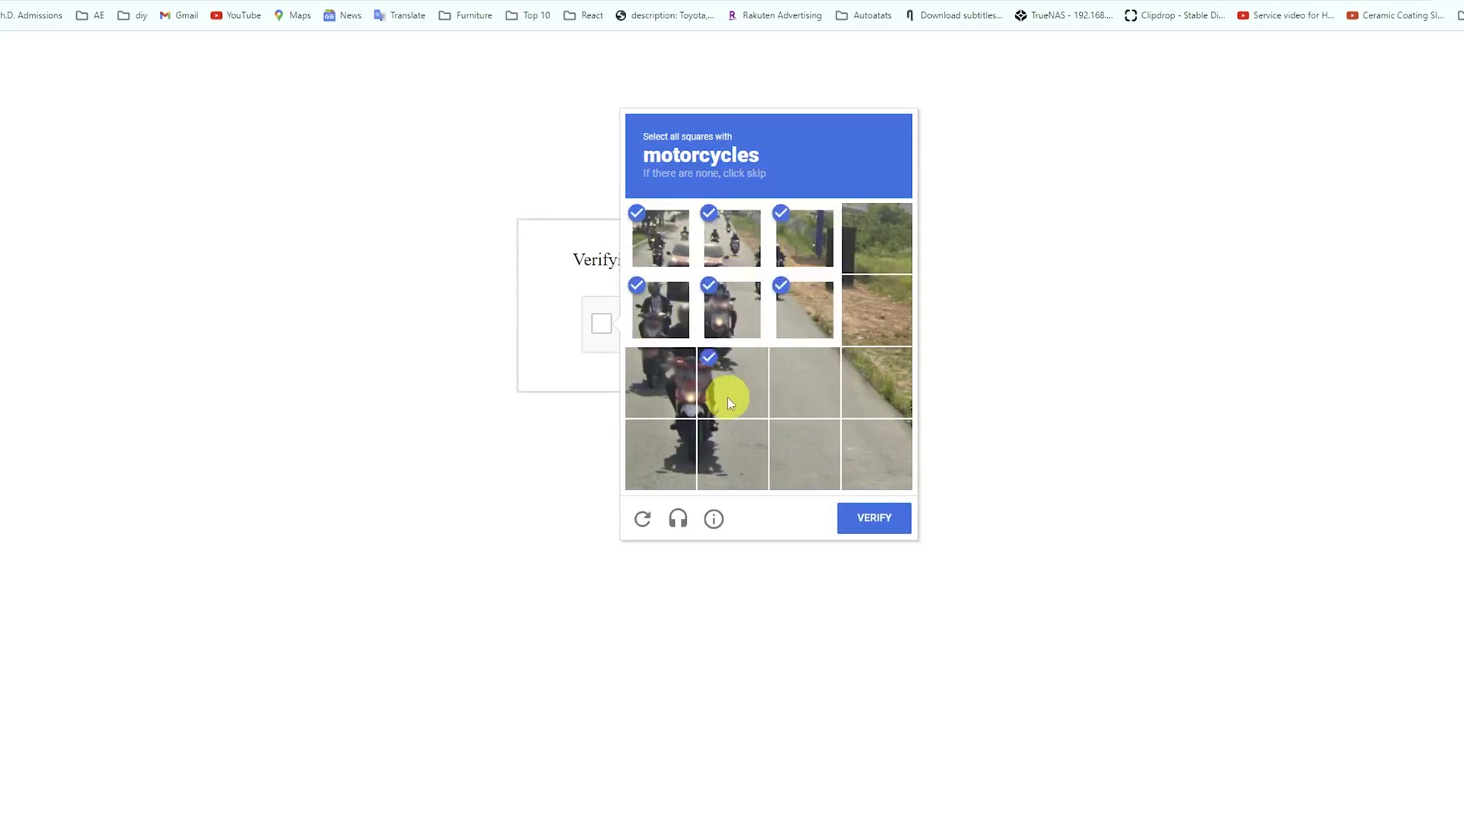
click(661, 381)
click(661, 454)
click(720, 455)
click(874, 517)
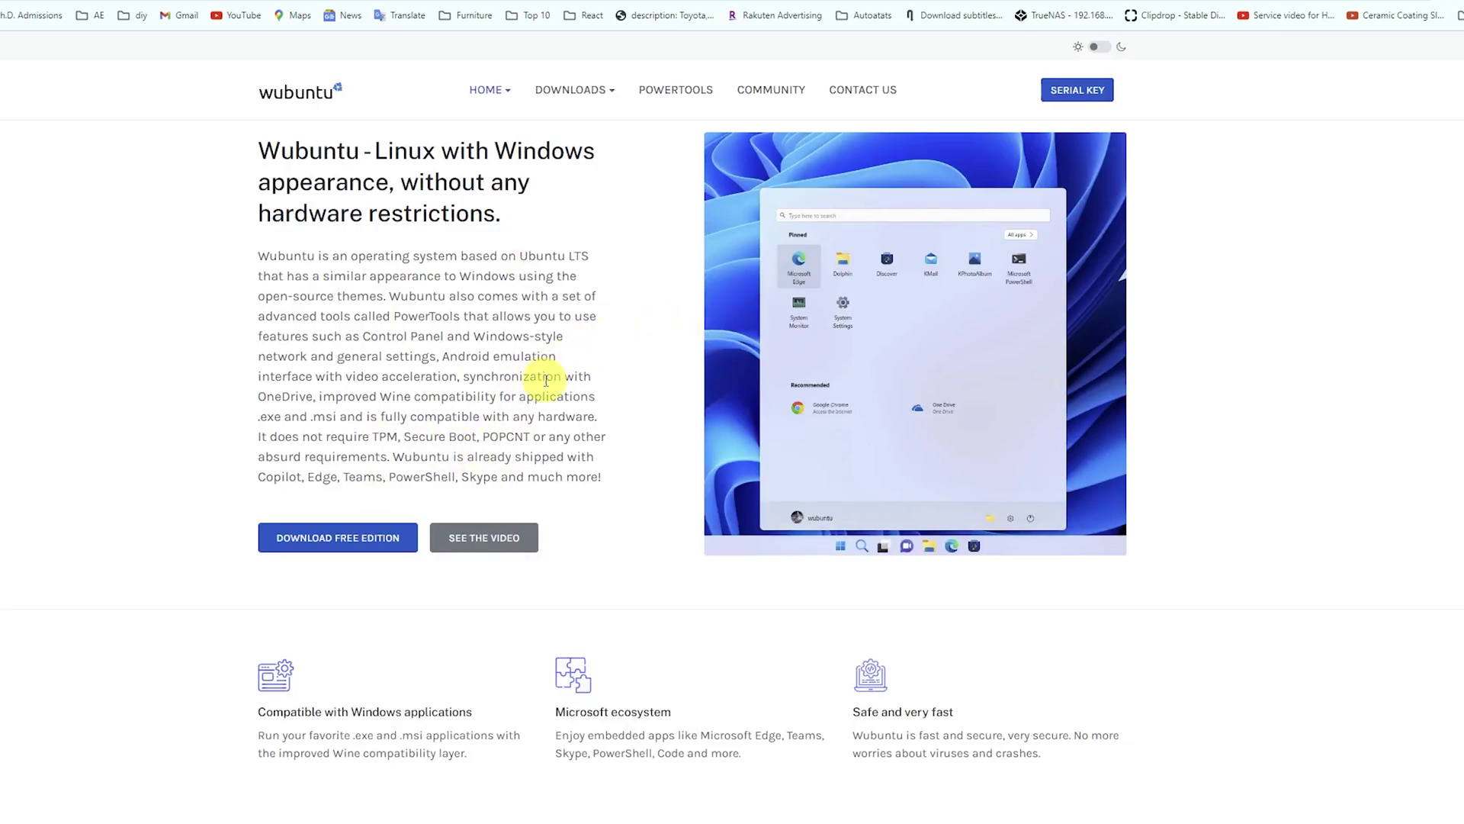
scroll(752, 484, down, 9)
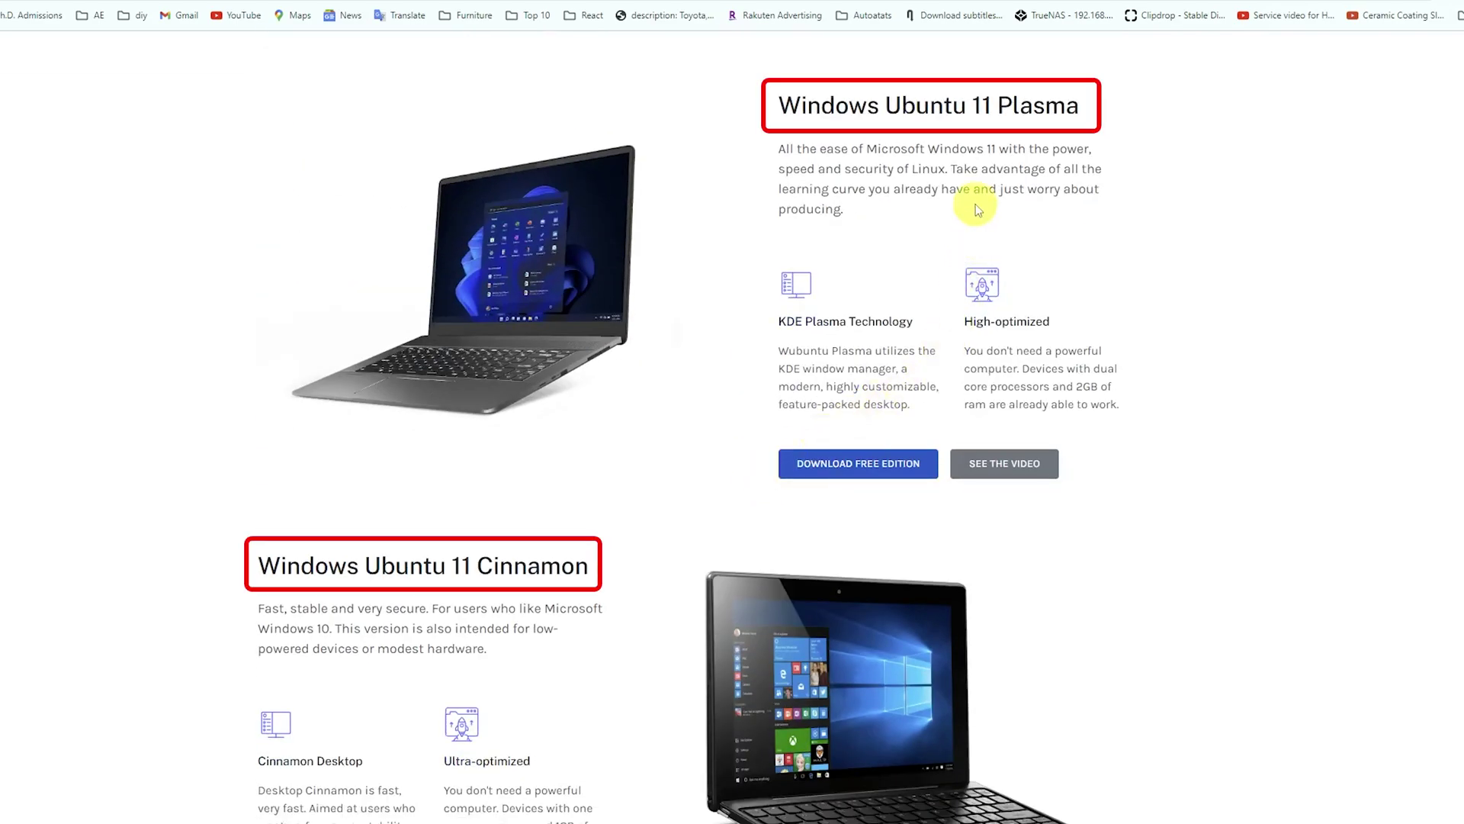
drag(777, 105, 1106, 116)
click(1129, 189)
scroll(1133, 202, down, 1)
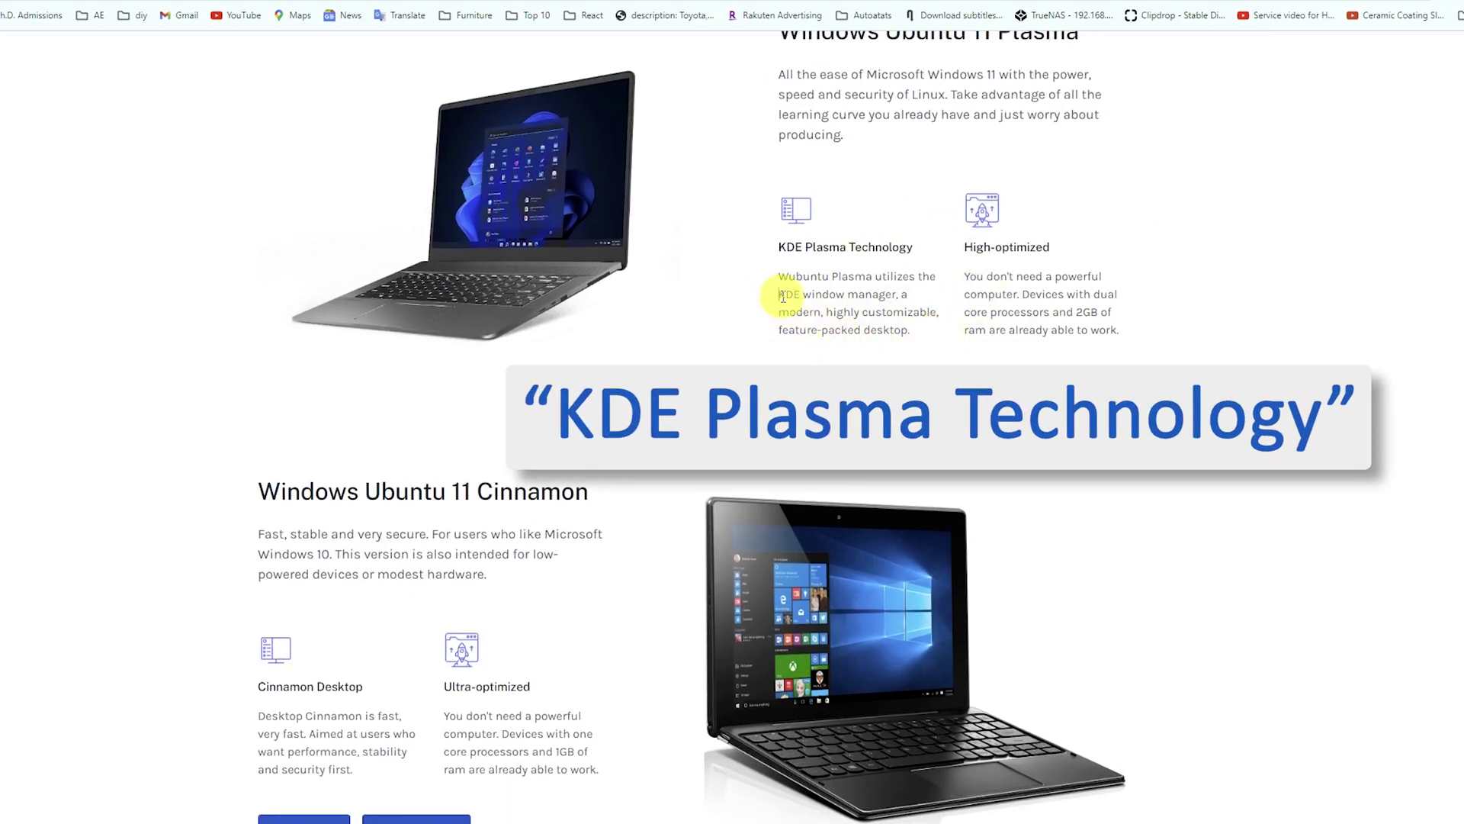
drag(778, 294, 910, 307)
click(946, 312)
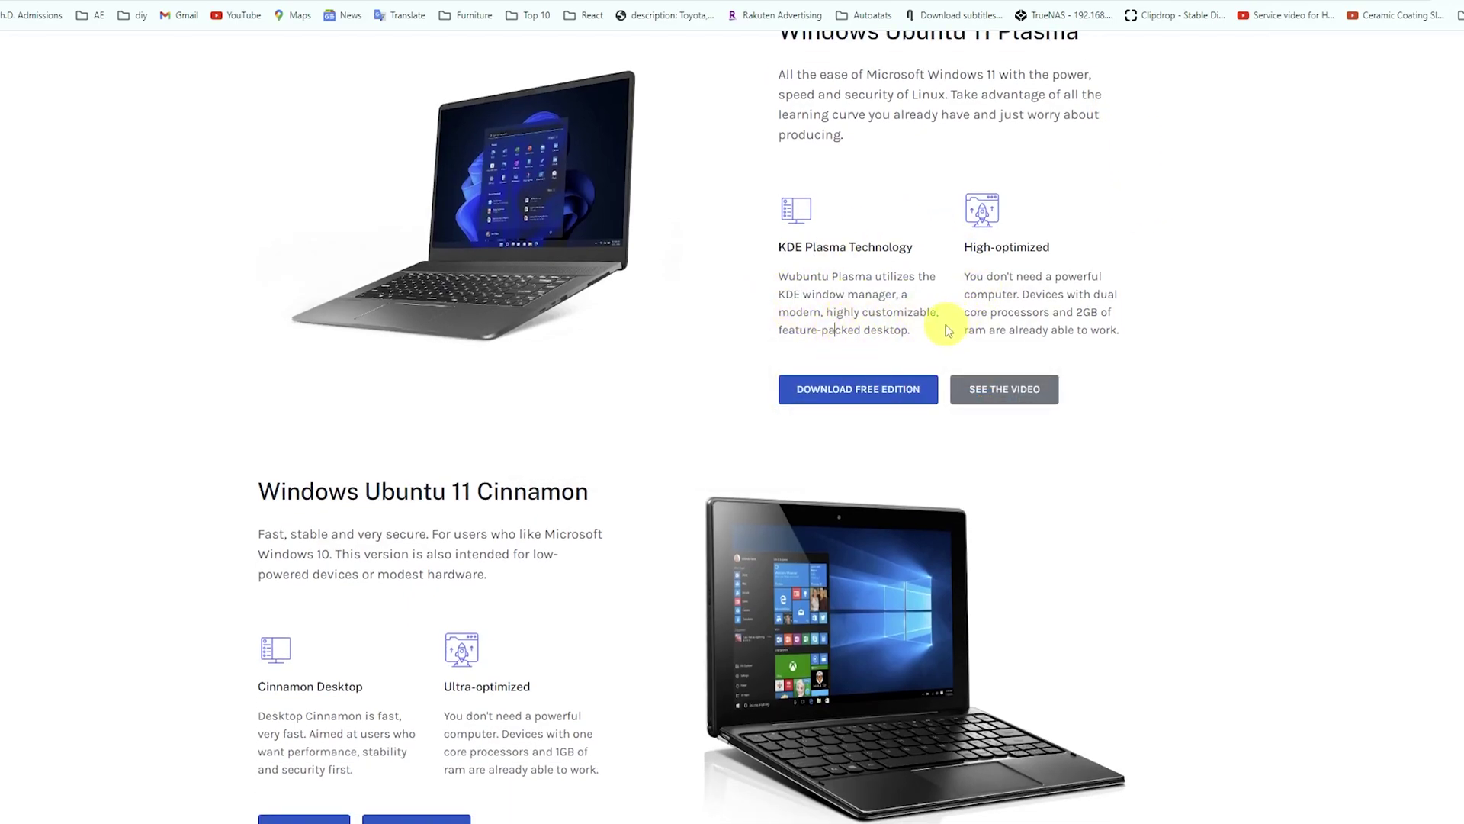
drag(821, 318, 940, 313)
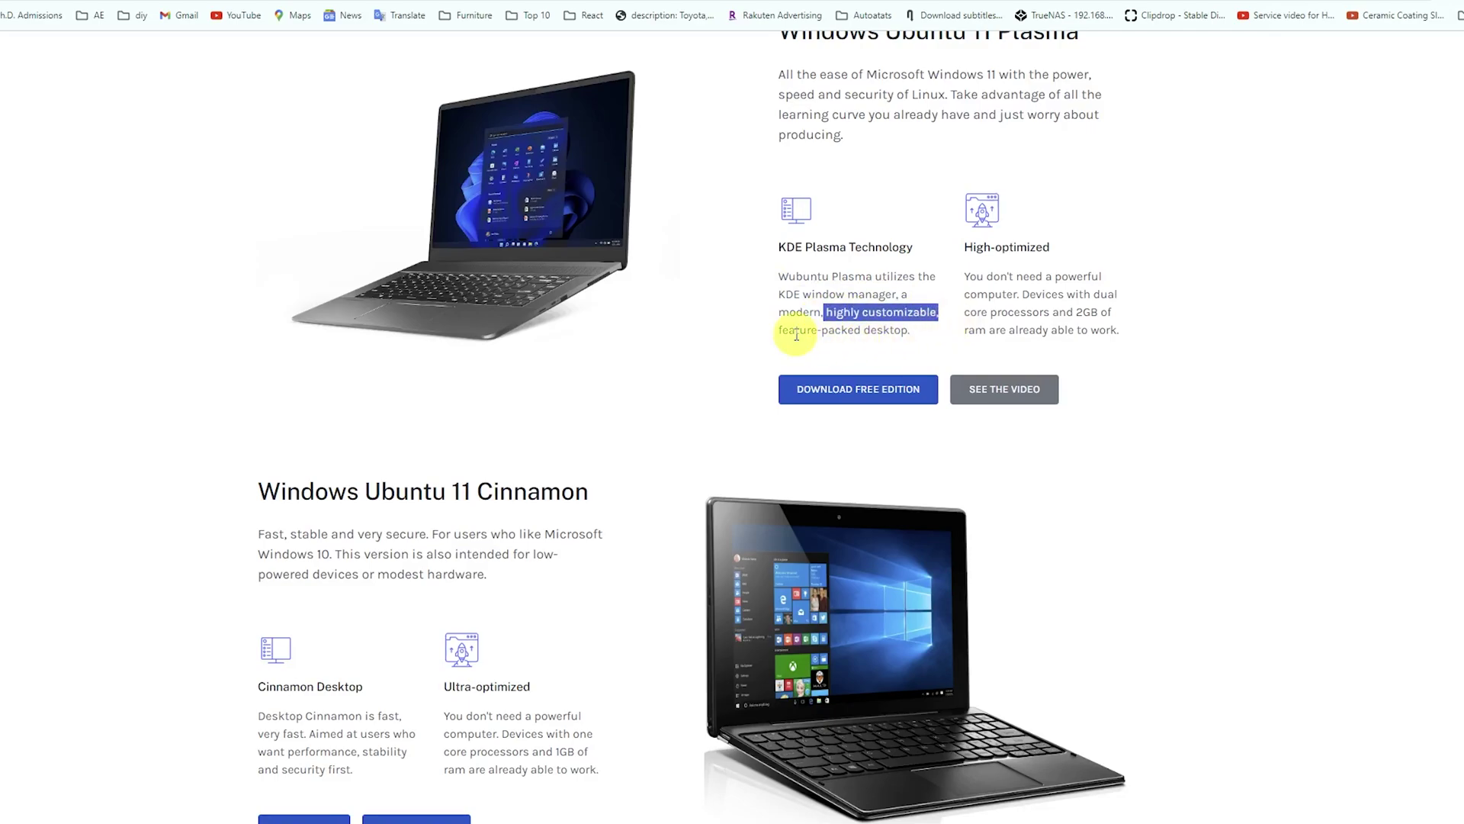
drag(795, 330, 907, 329)
scroll(768, 386, down, 6)
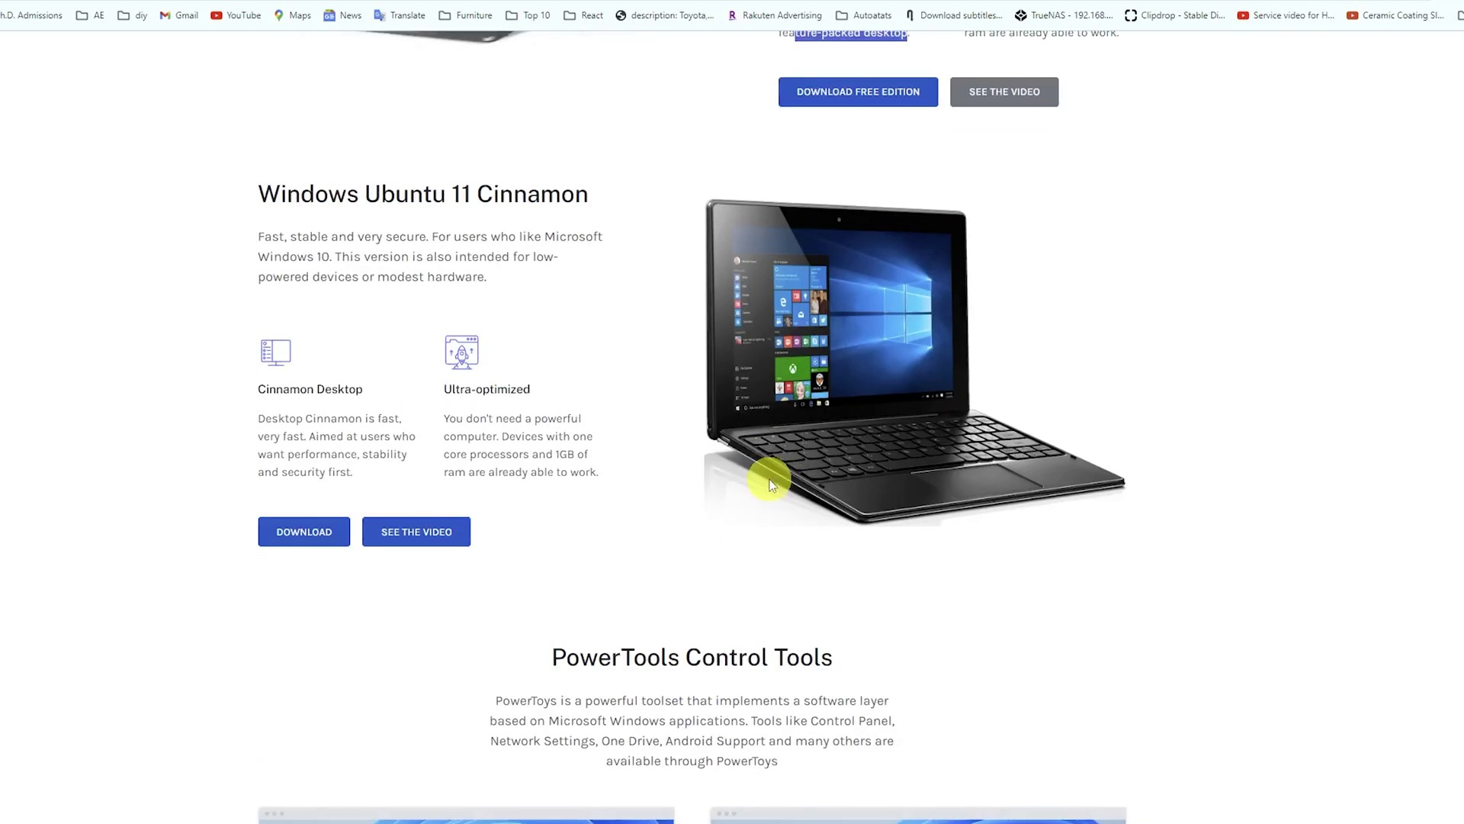
drag(263, 243, 345, 241)
scroll(480, 562, up, 7)
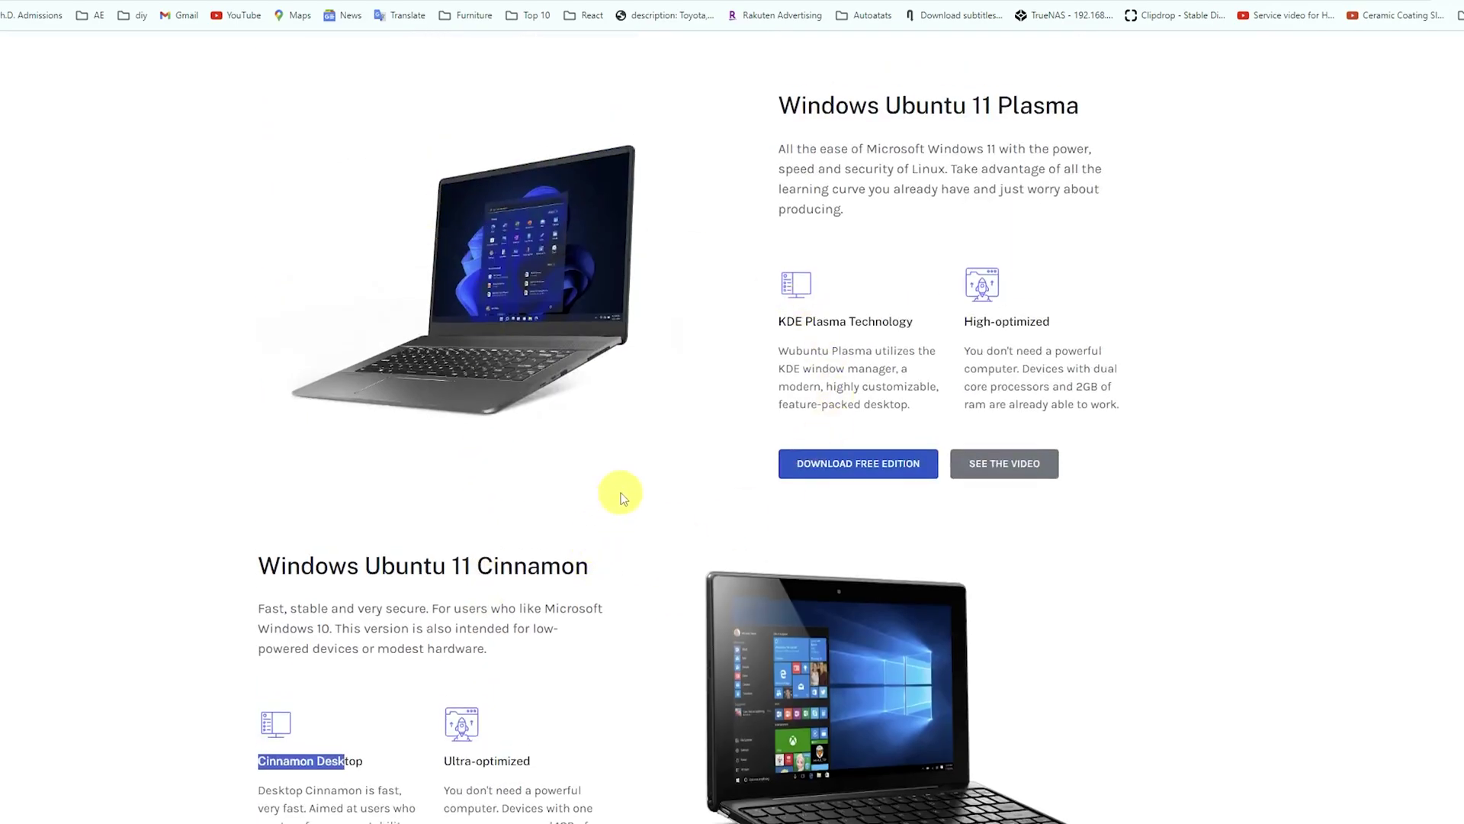
scroll(138, 401, up, 7)
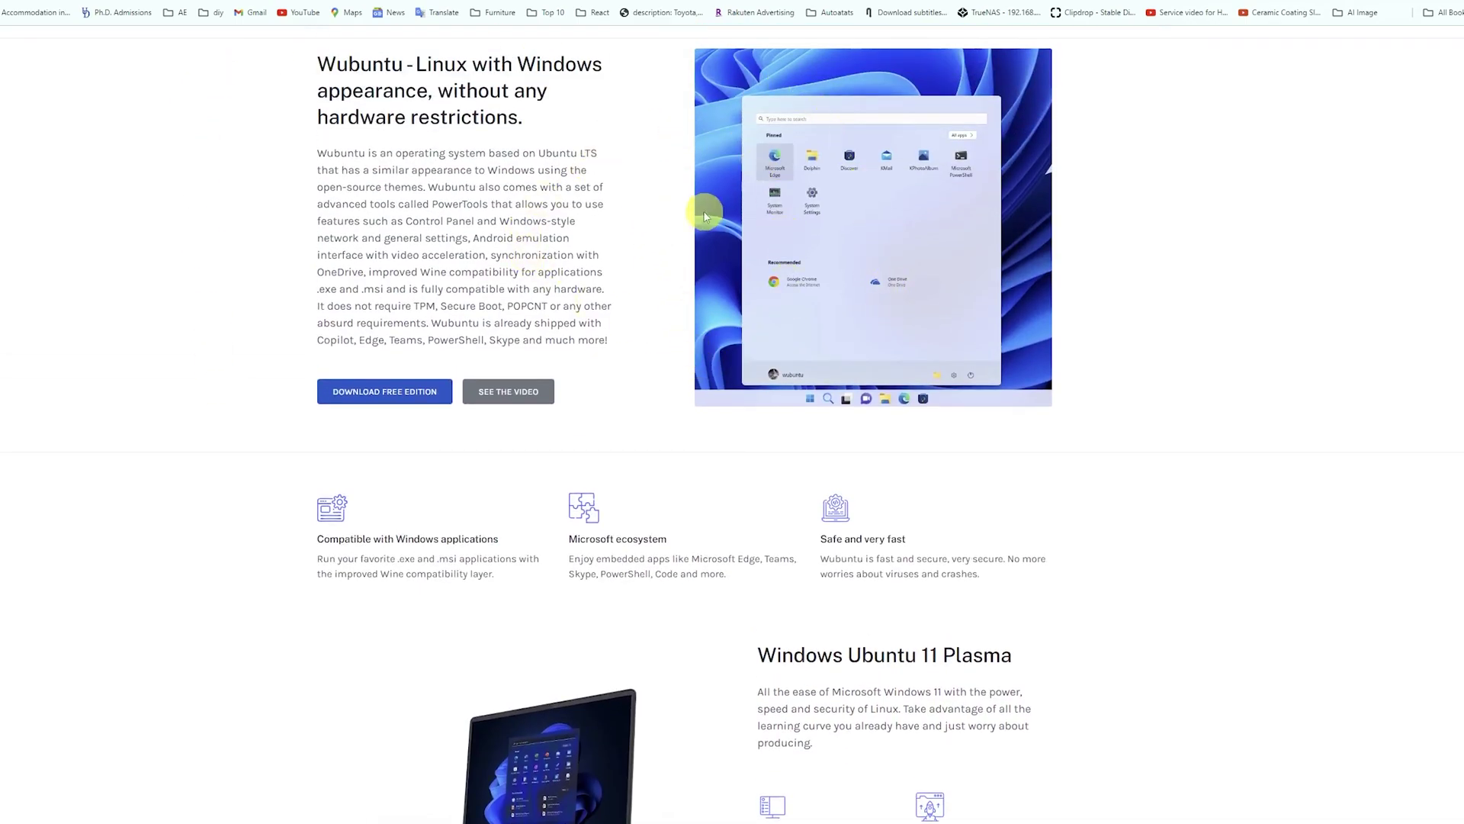
scroll(1013, 366, down, 3)
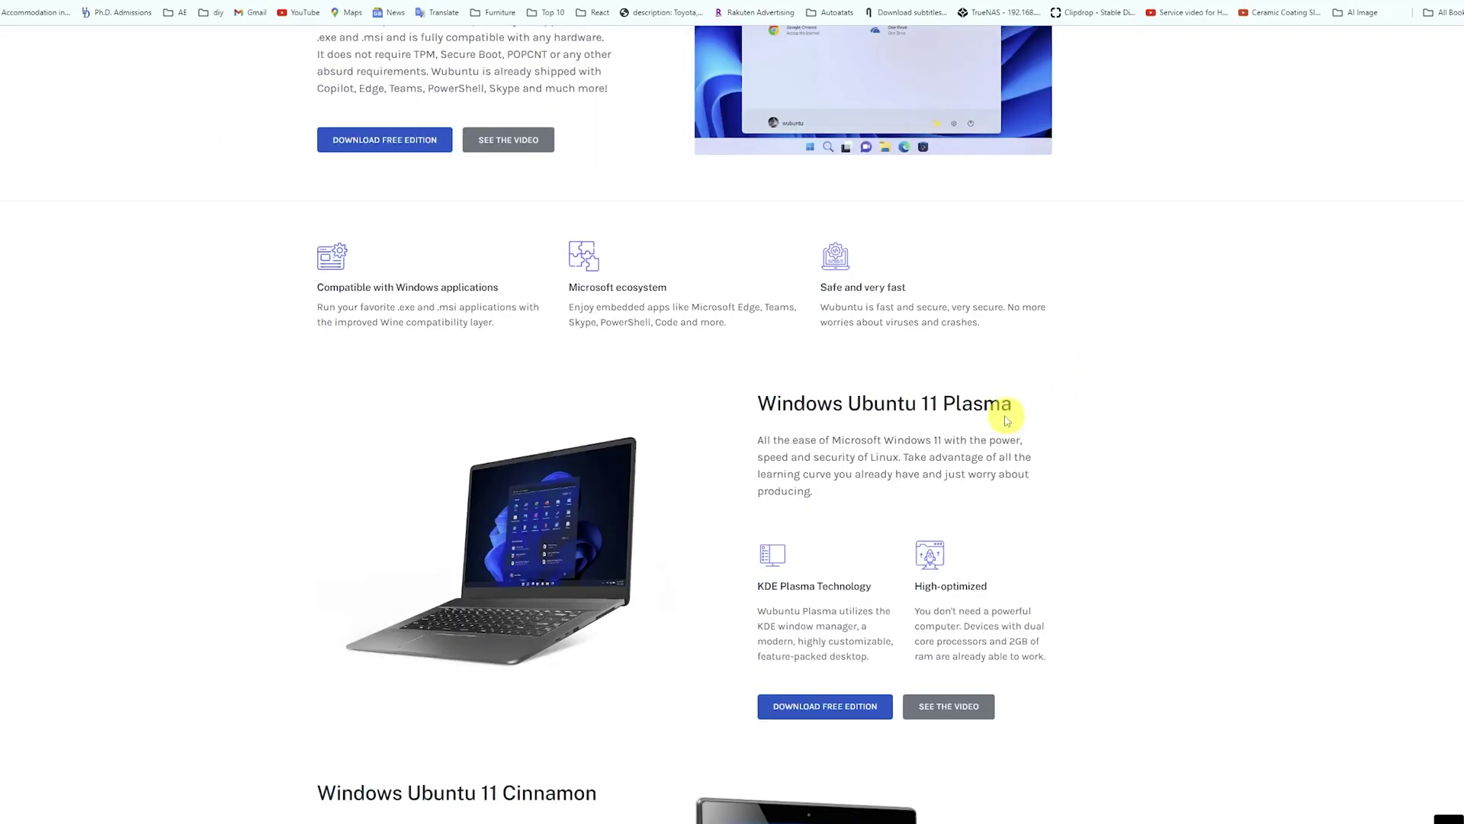
scroll(1020, 383, up, 4)
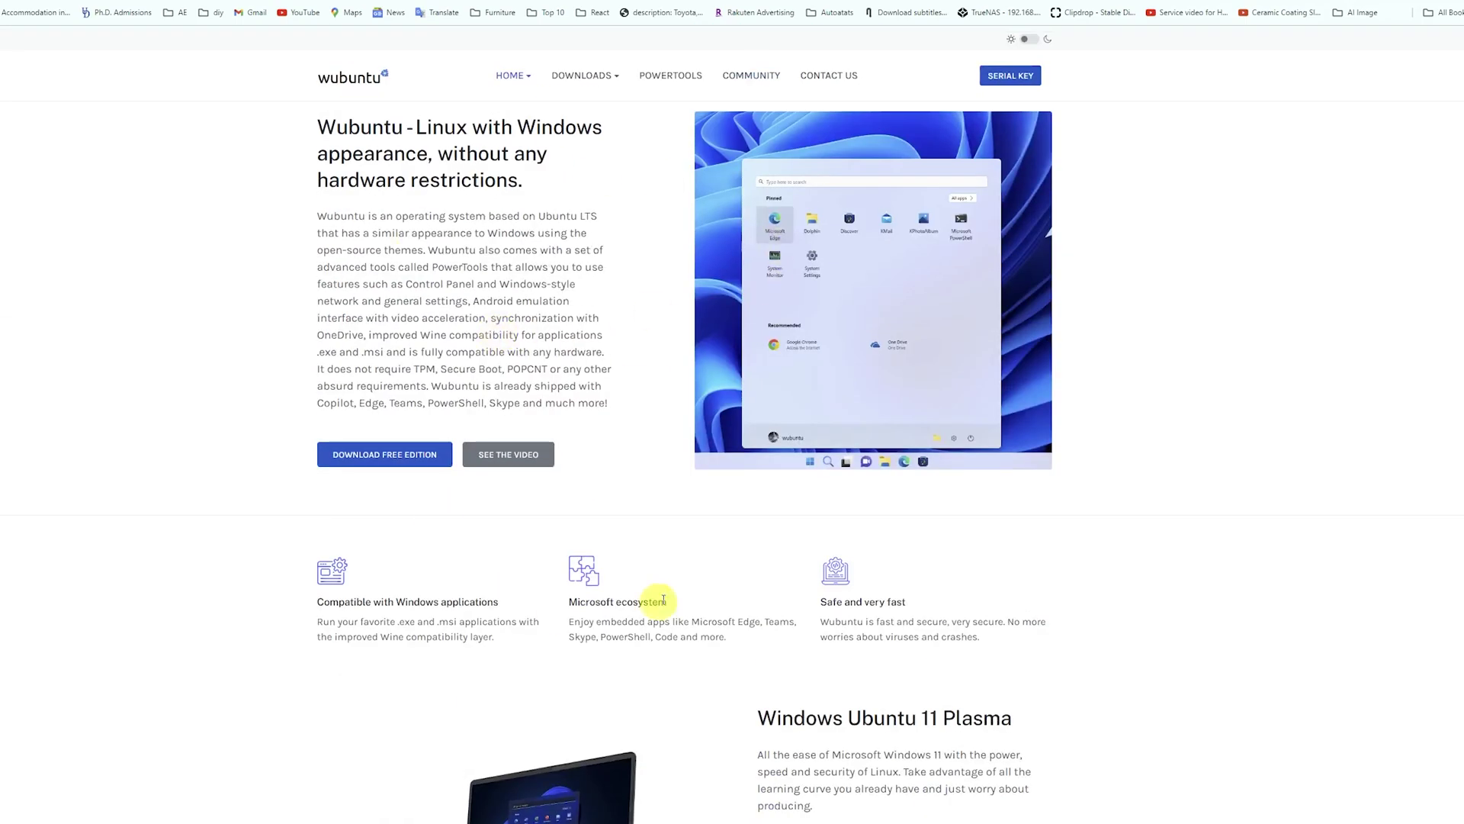
Step: Start downloading the Wubuntu Plasma ISO from SourceForge and view Chrome's recent downloads
scroll(664, 600, down, 3)
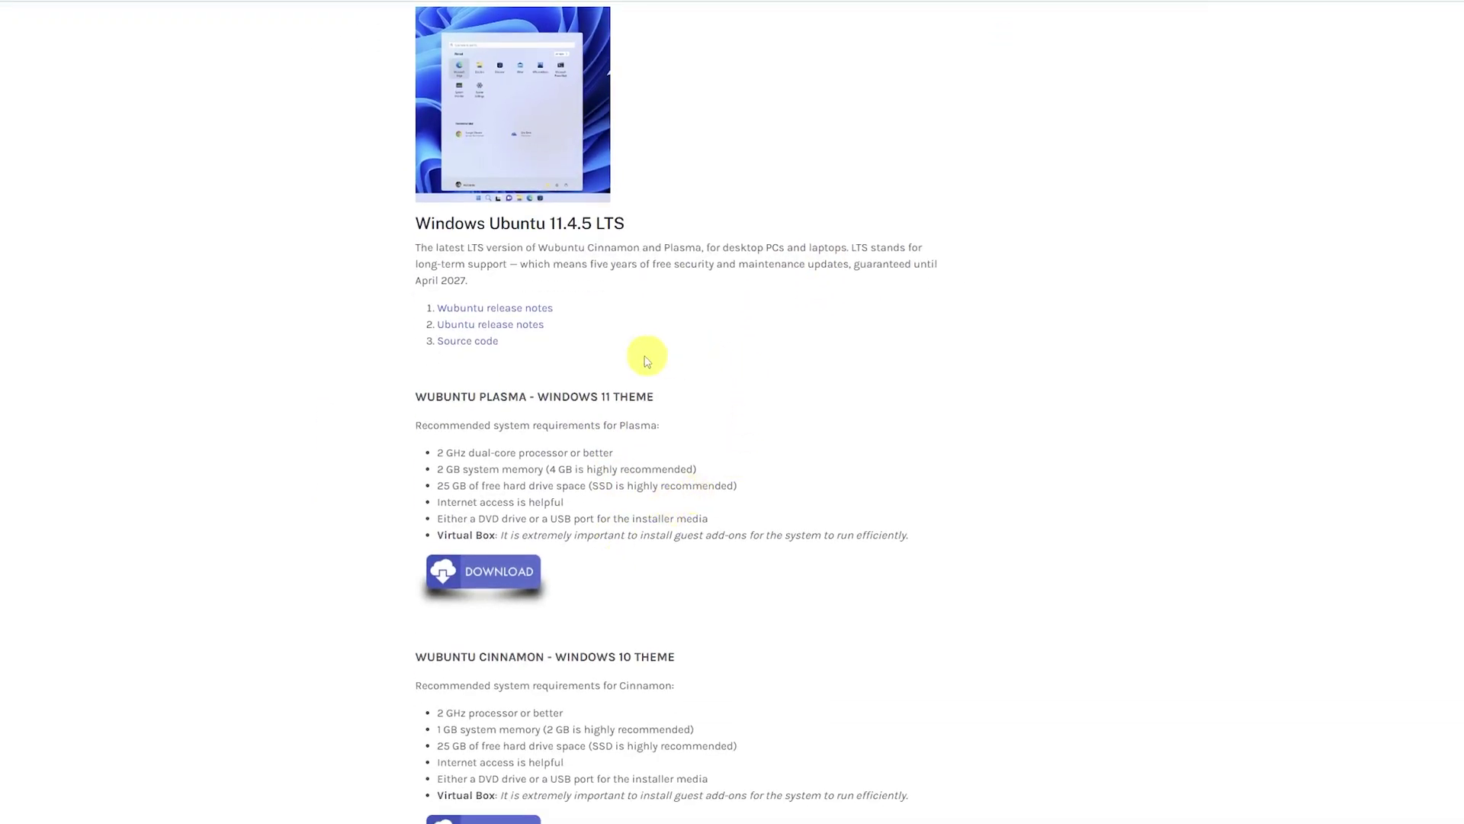
scroll(647, 359, down, 3)
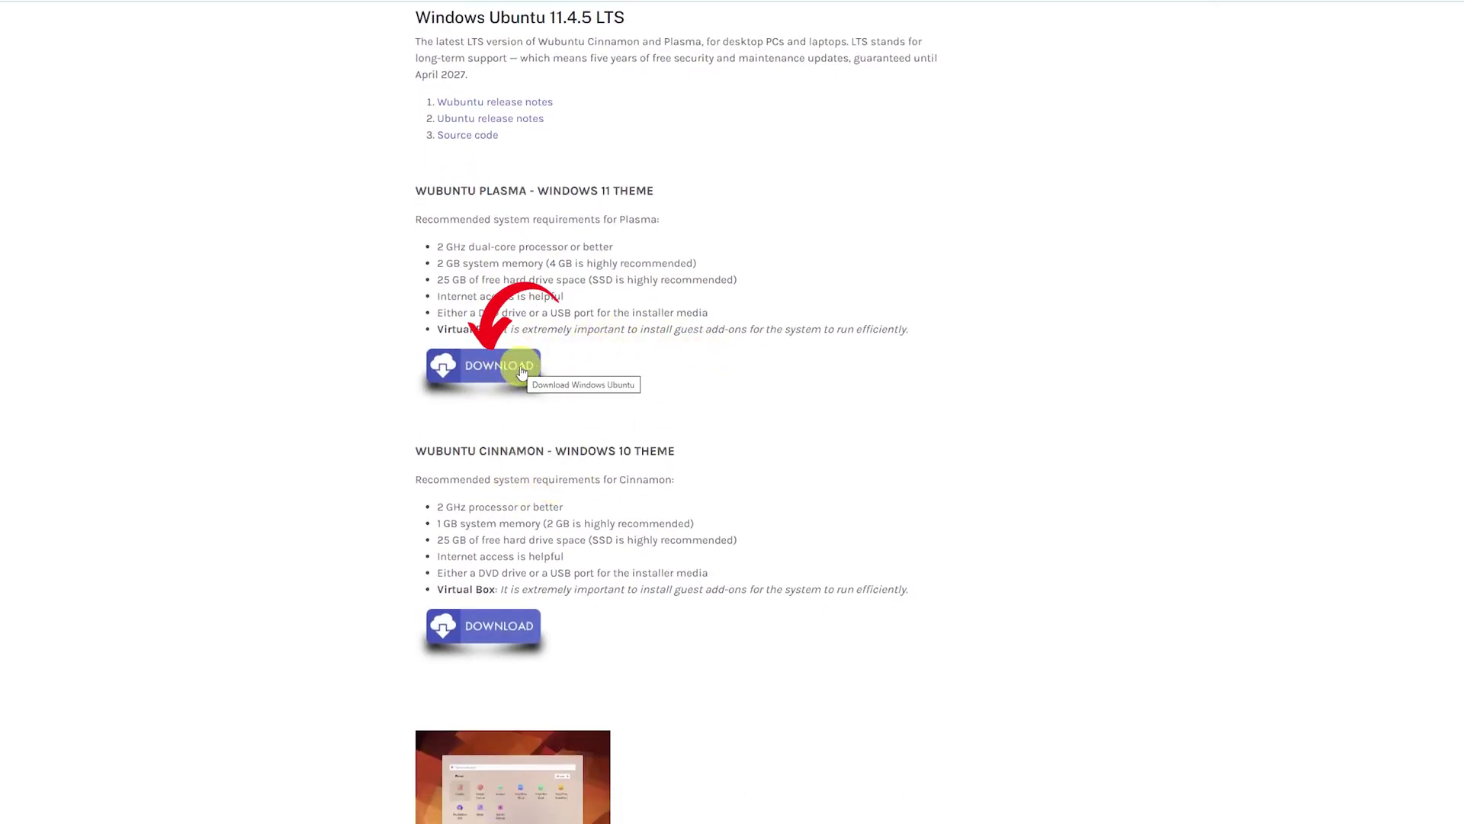
right_click(522, 372)
click(598, 350)
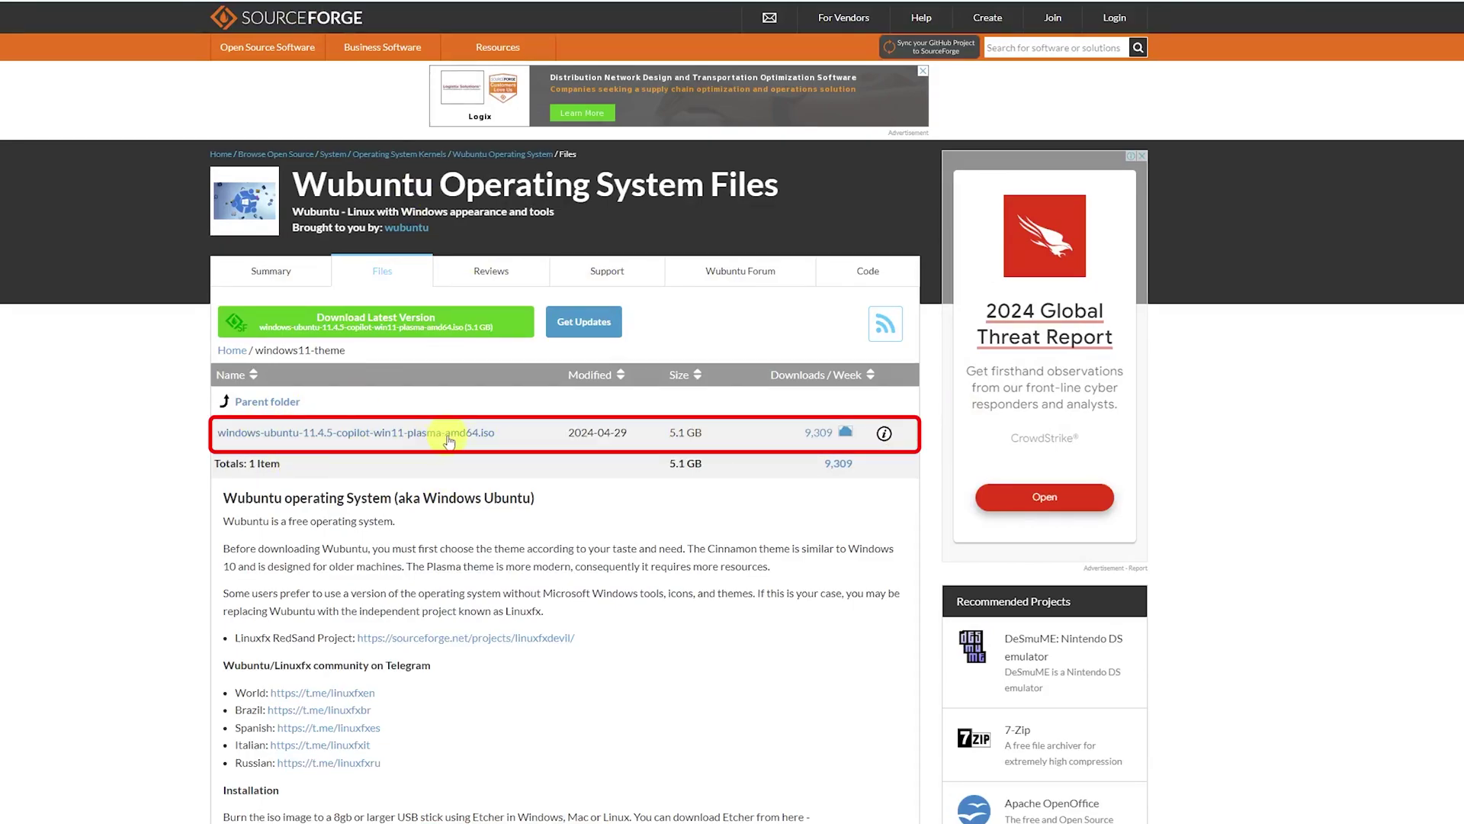
click(439, 432)
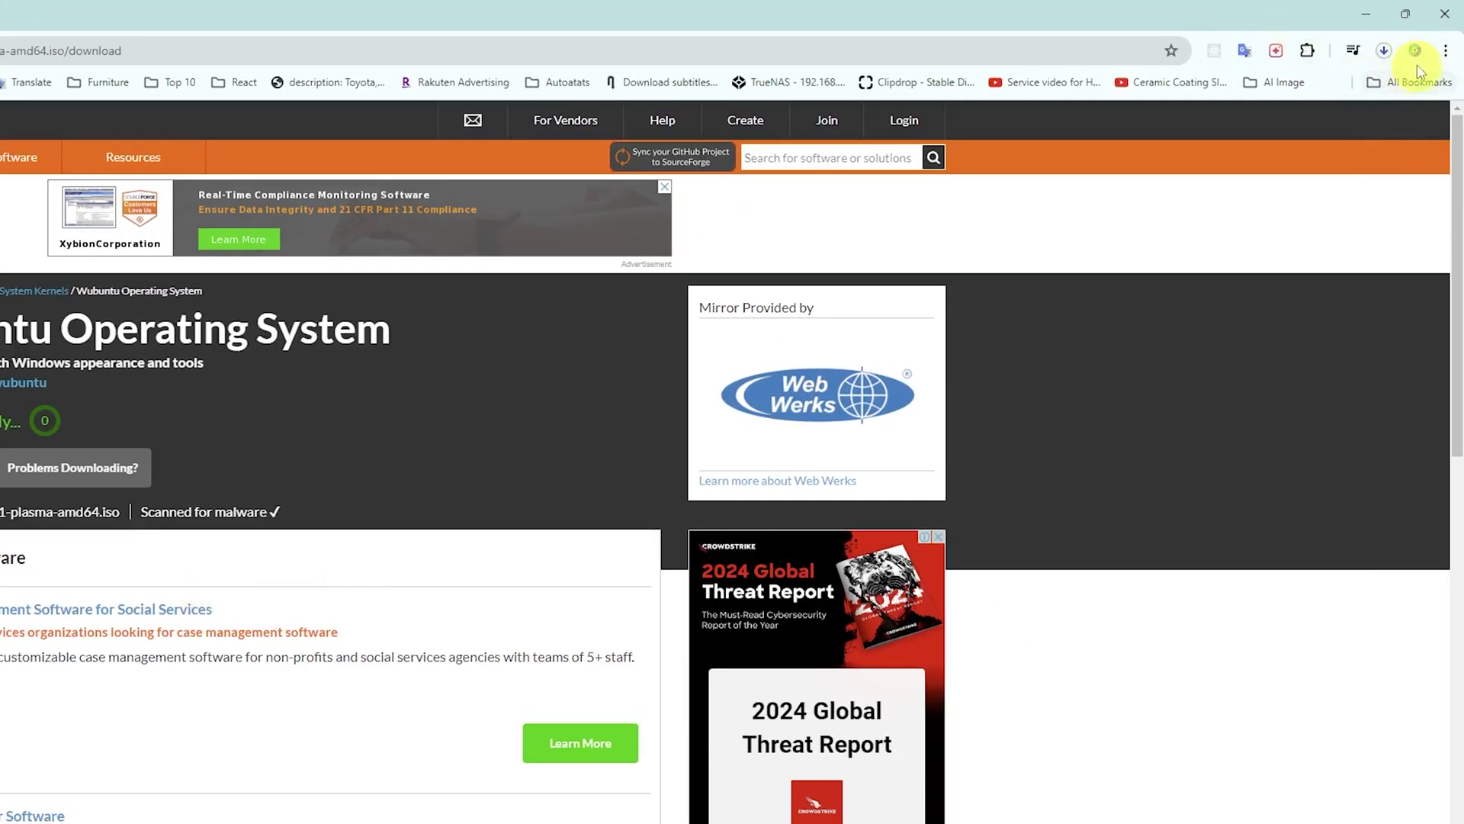
click(1385, 52)
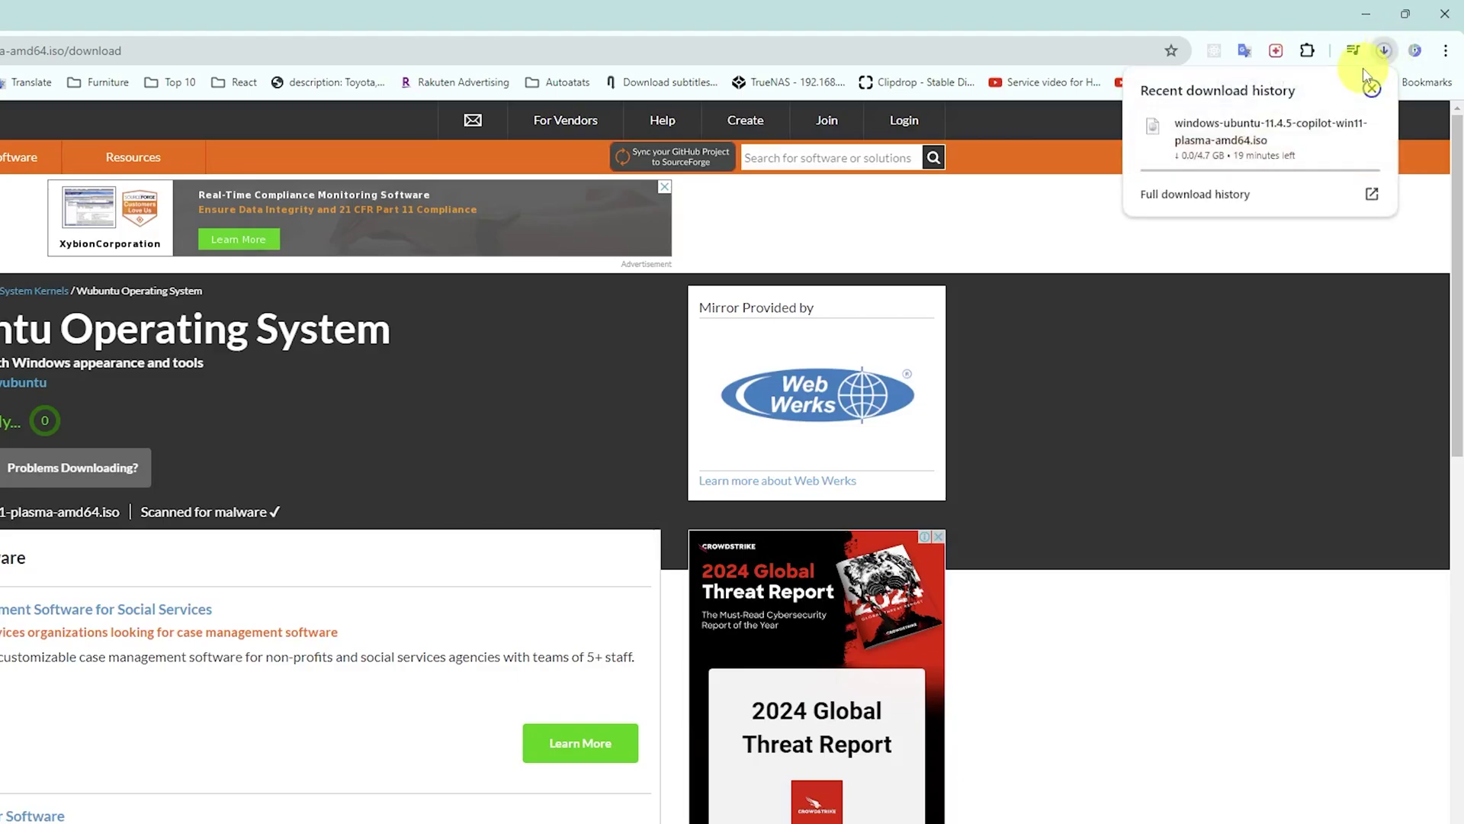
Step: Move the VMware Player welcome window beside the ISO file and enlarge it
mouse_move(1217, 145)
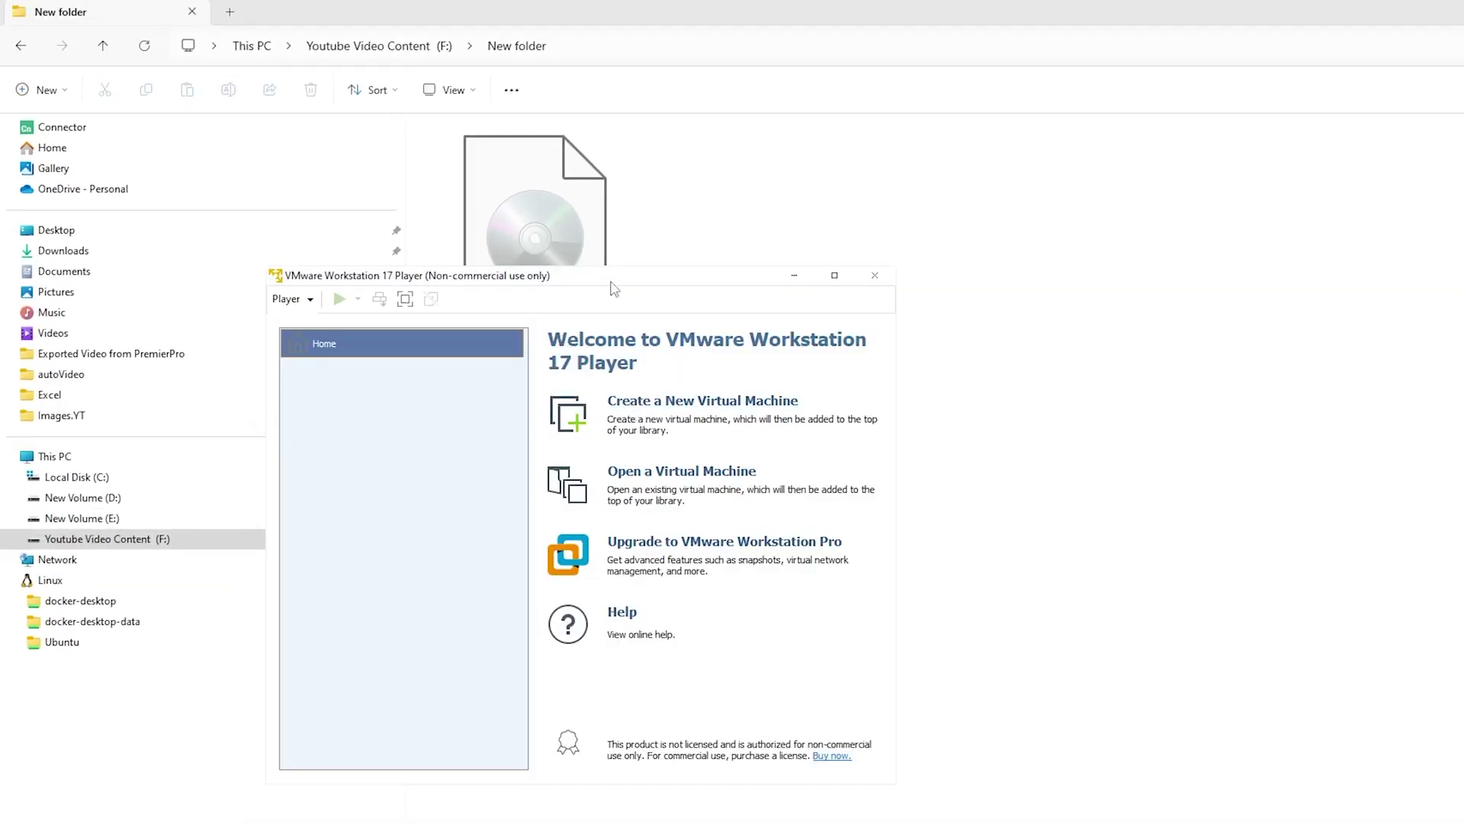
drag(614, 288, 1099, 221)
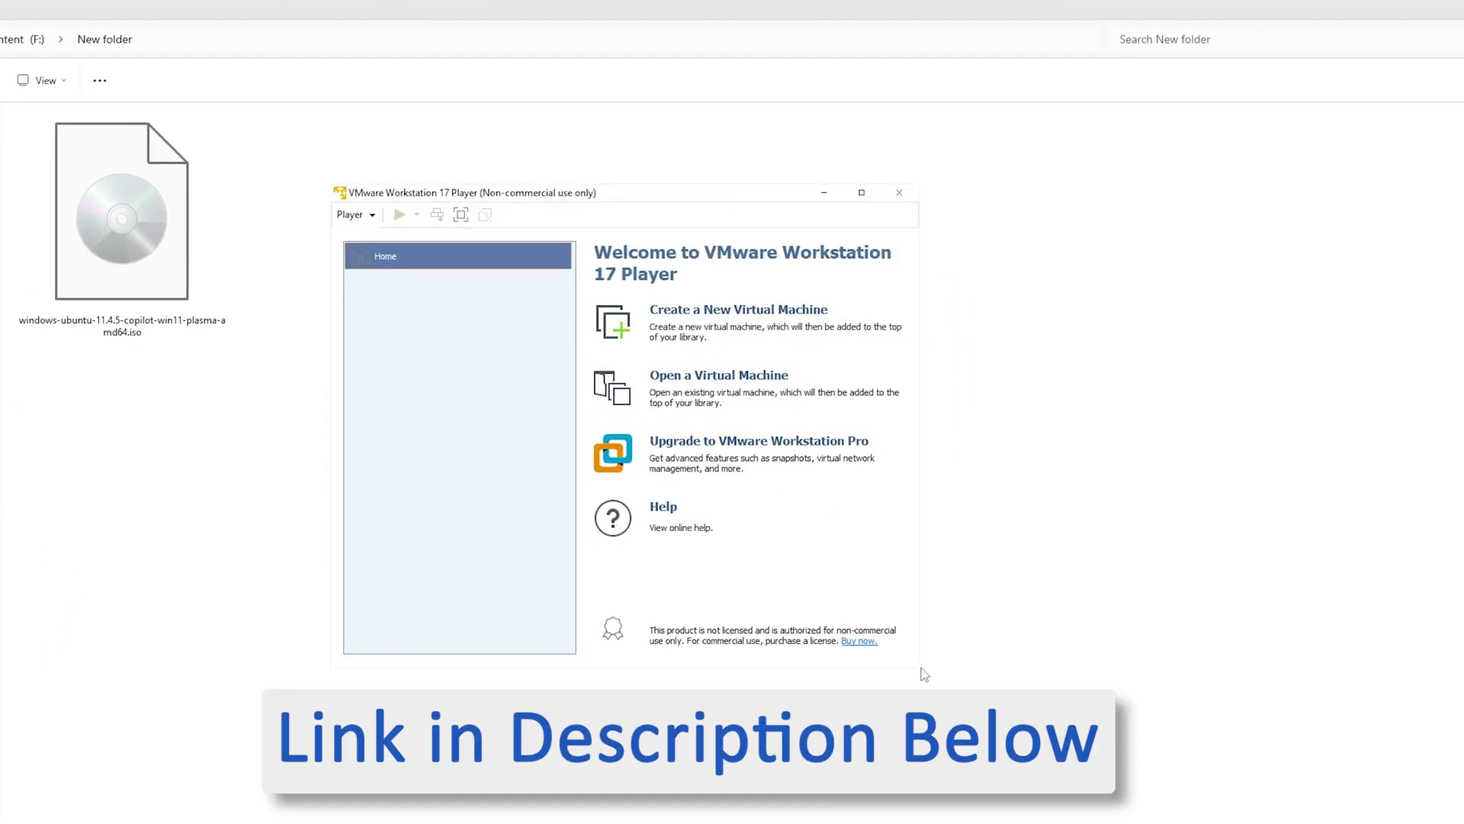
drag(919, 666, 1243, 798)
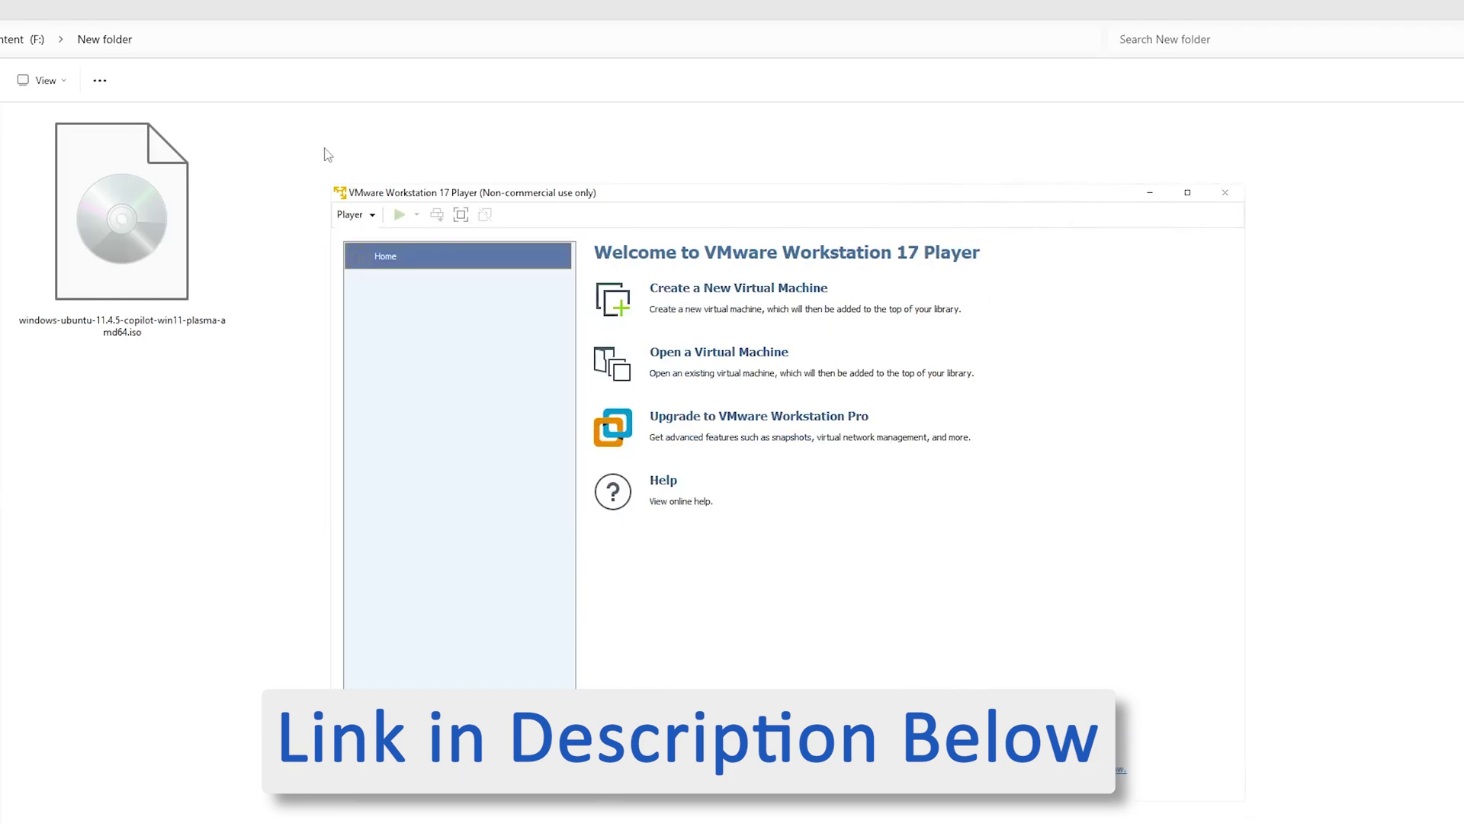
Step: Create a new virtual machine using the Wubuntu ISO from F:\New folder as installer disc
click(362, 216)
mouse_move(368, 236)
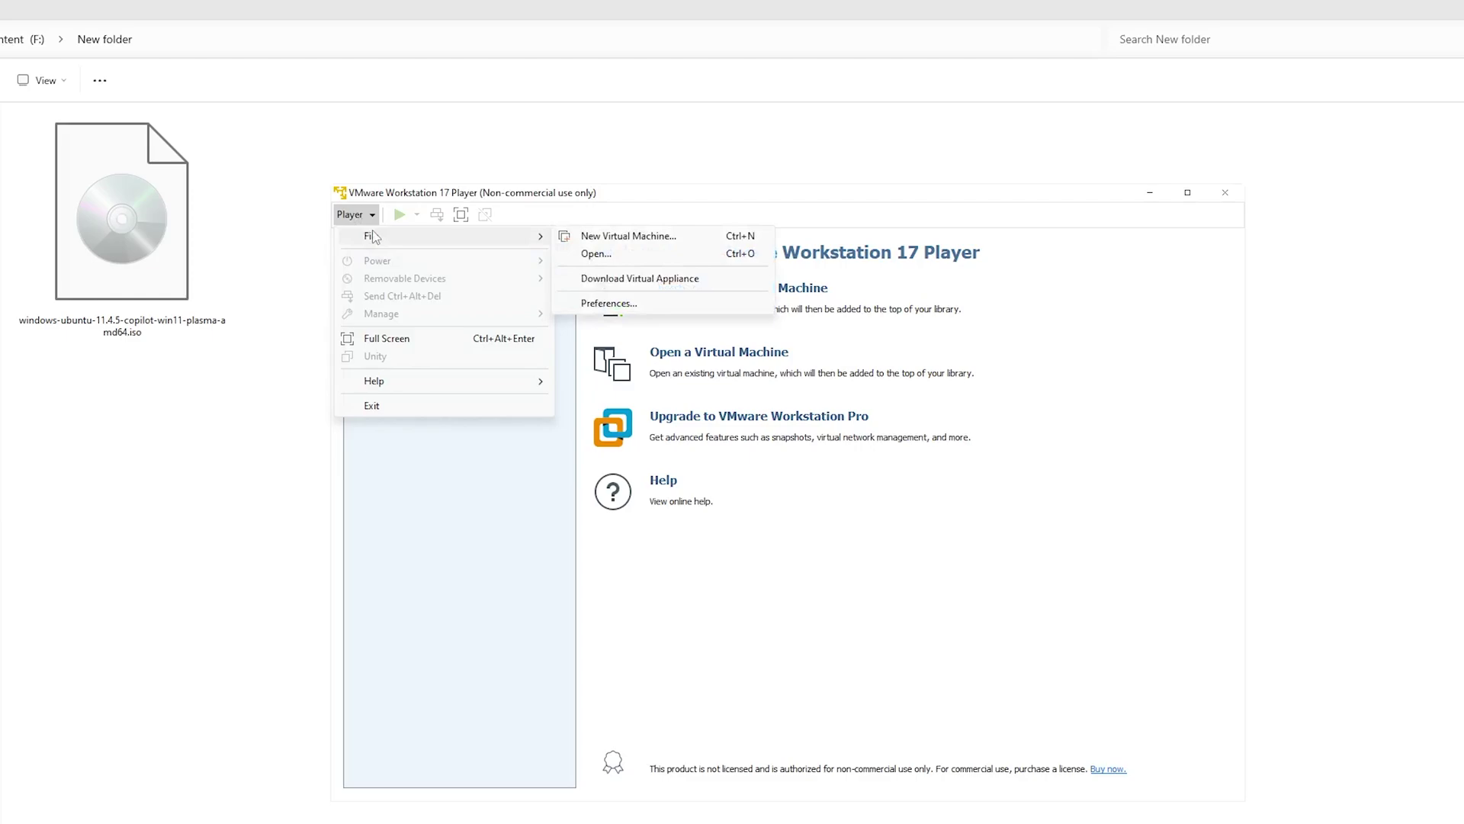
click(637, 240)
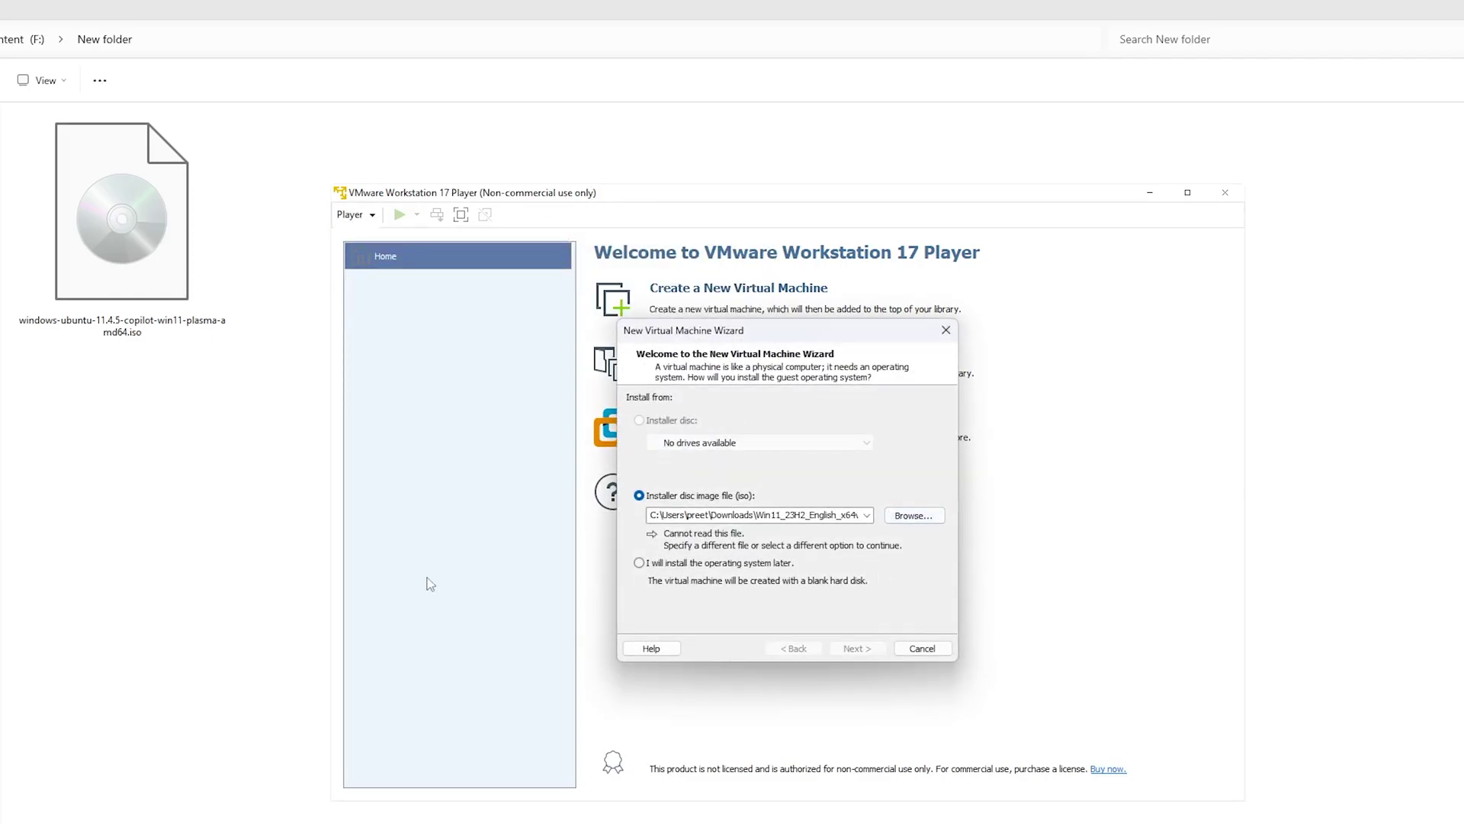
click(911, 518)
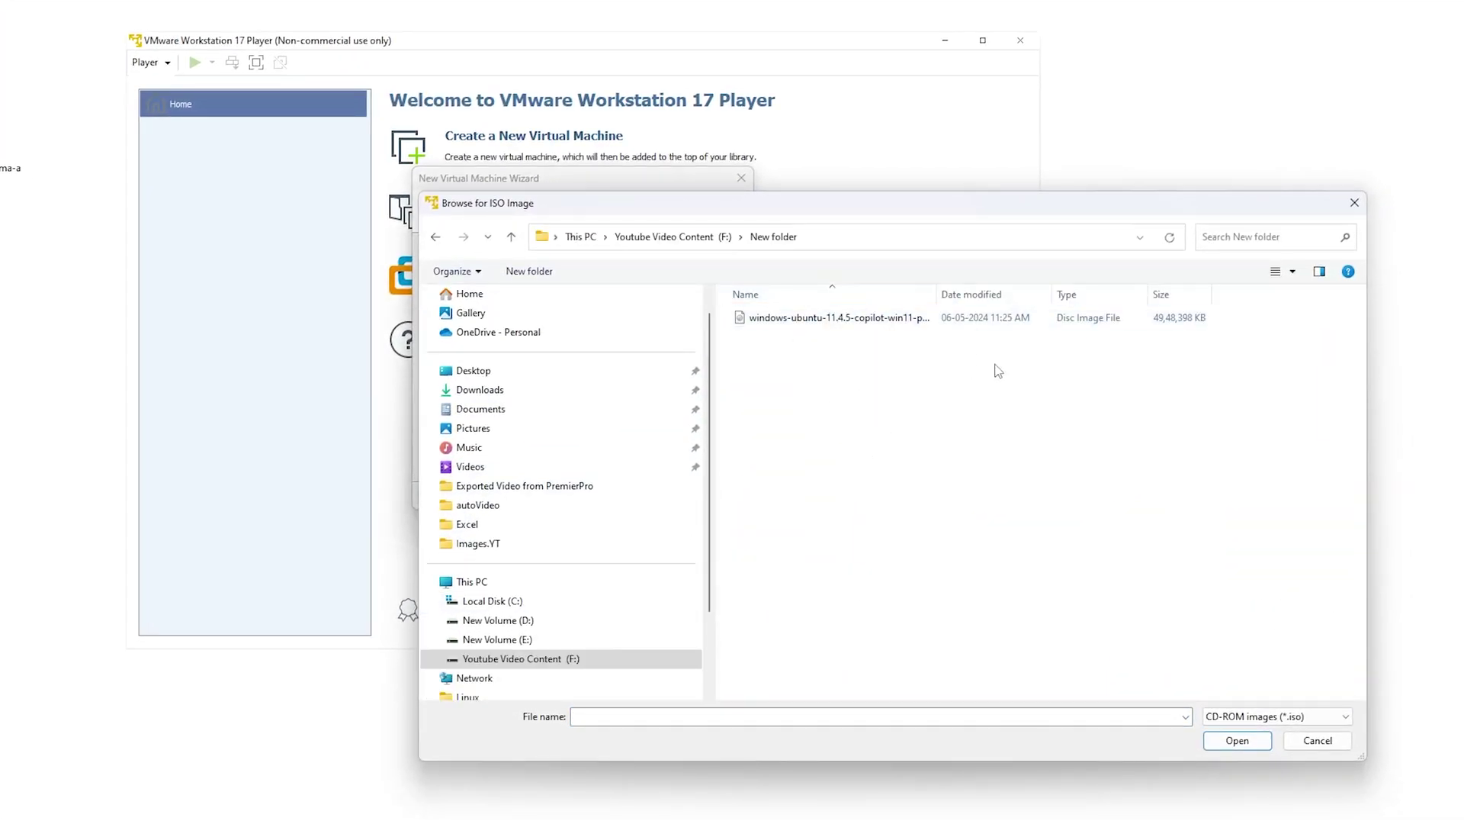
double_click(805, 319)
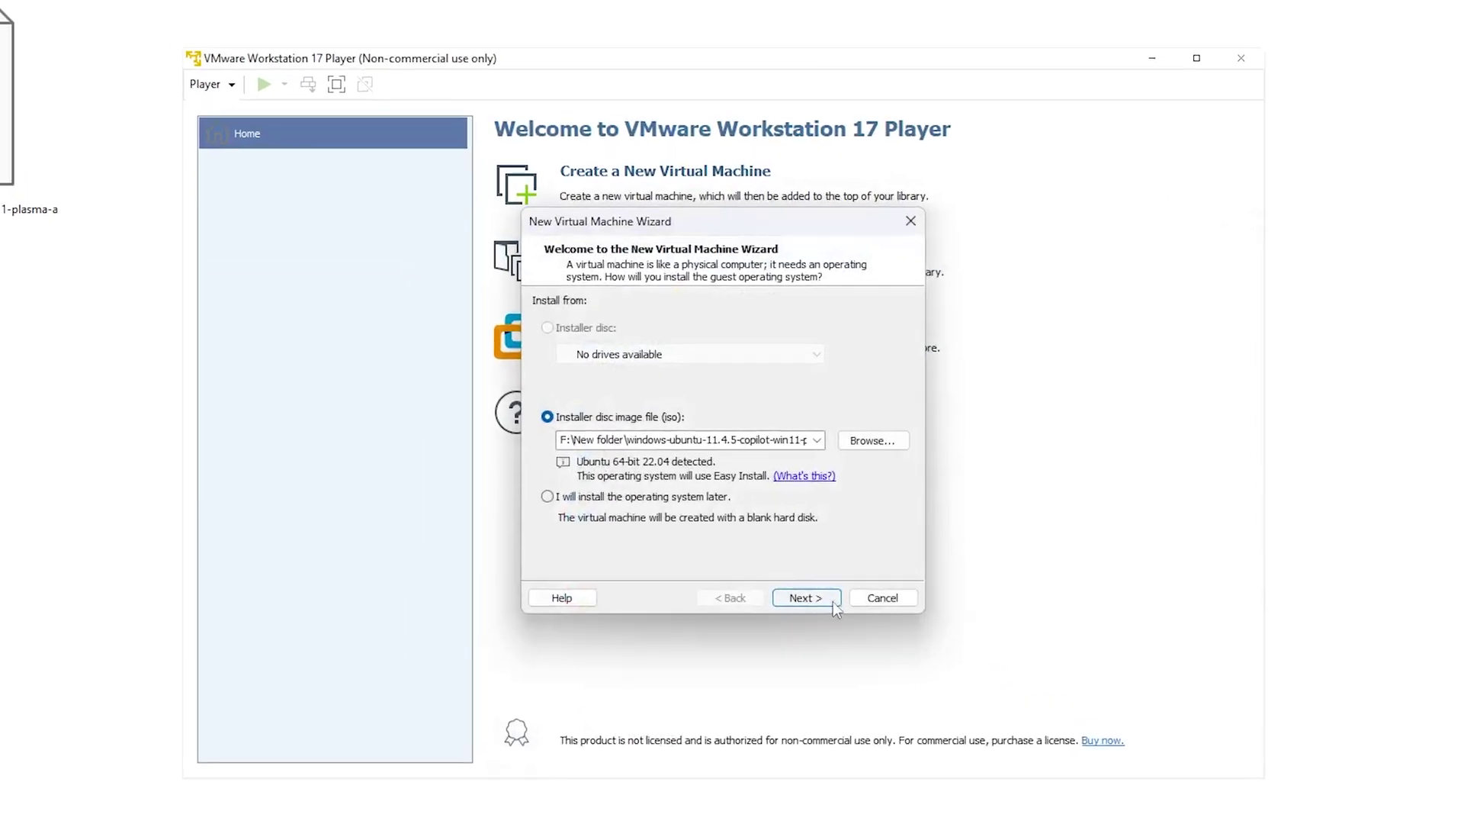
Step: Fill in the Linux full name and enter the account password twice in Easy Install Information
click(653, 494)
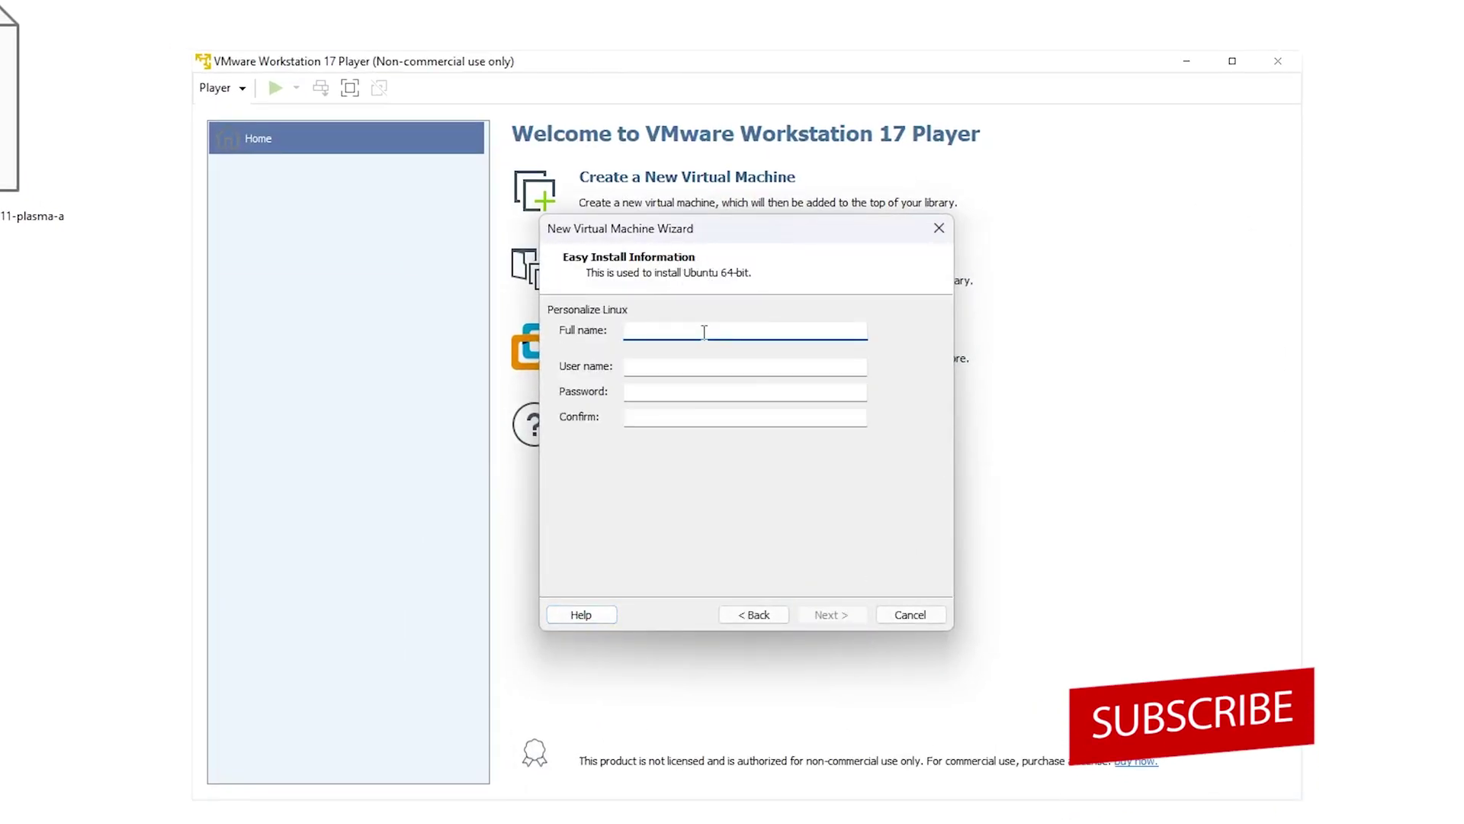
text(pree)
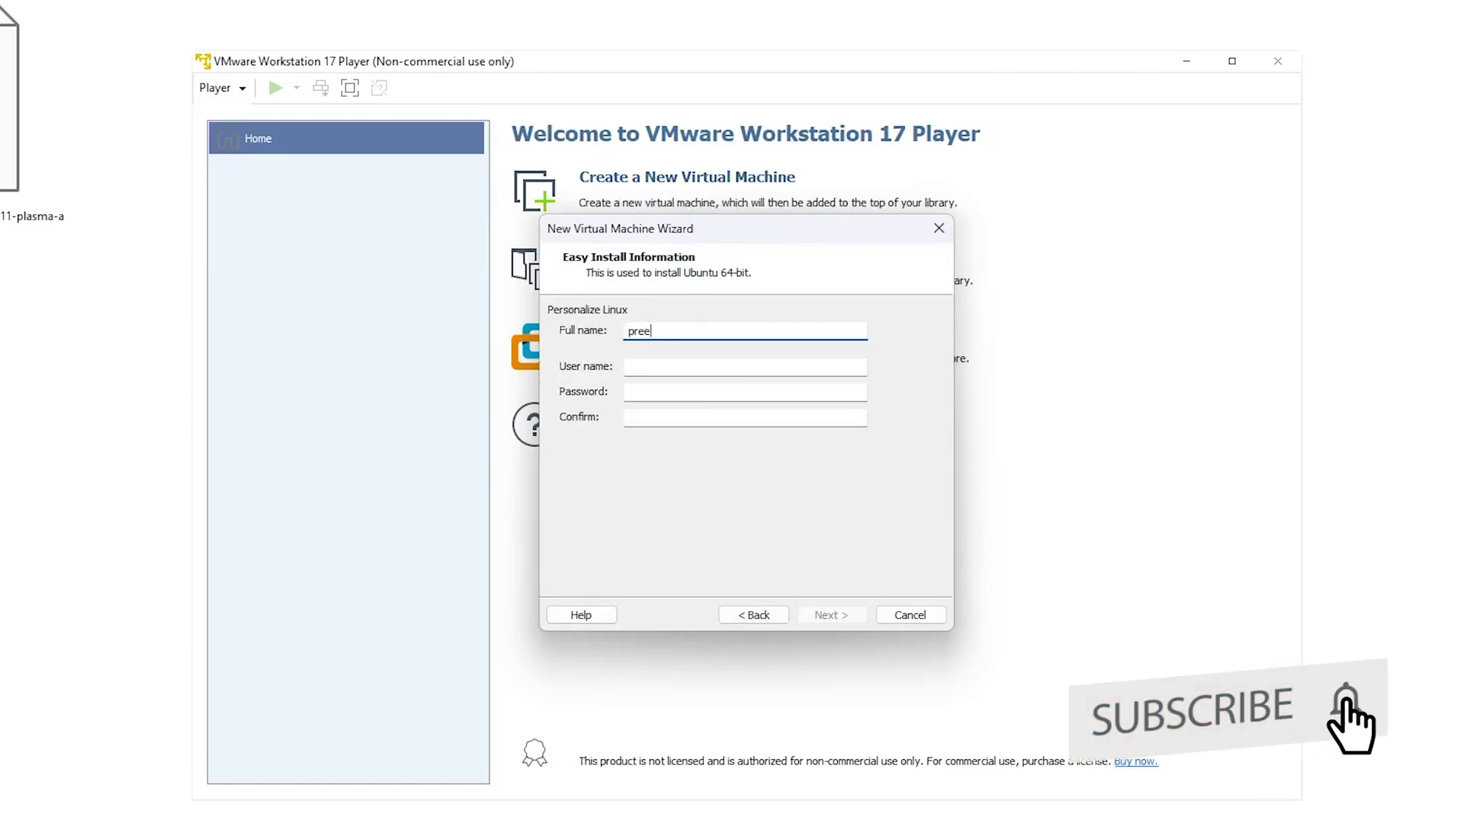
key(BackSpace)
key(BackSpace)
key(BackSpace)
text(te)
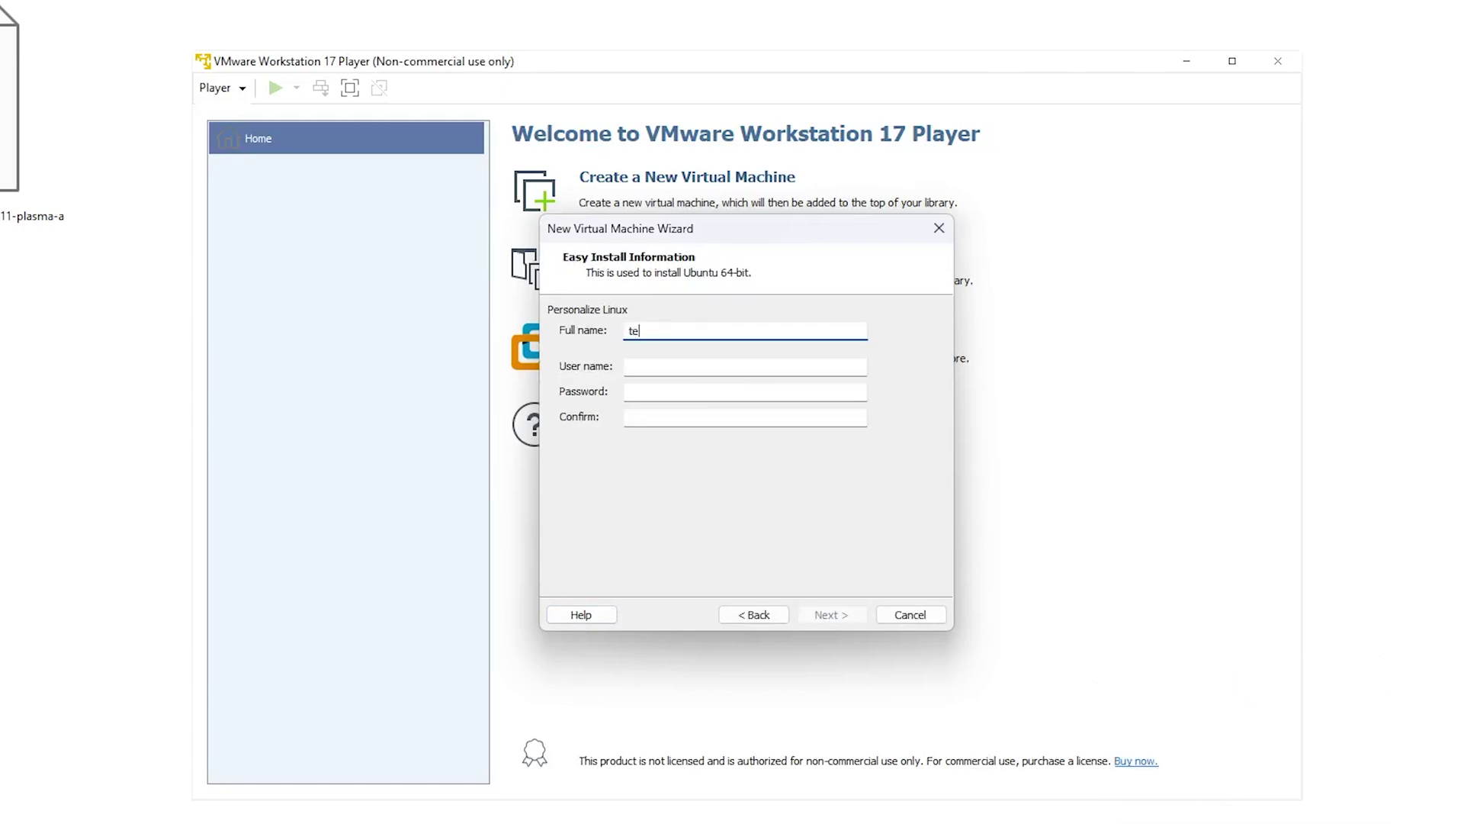
text(chnoholic)
key(Tab)
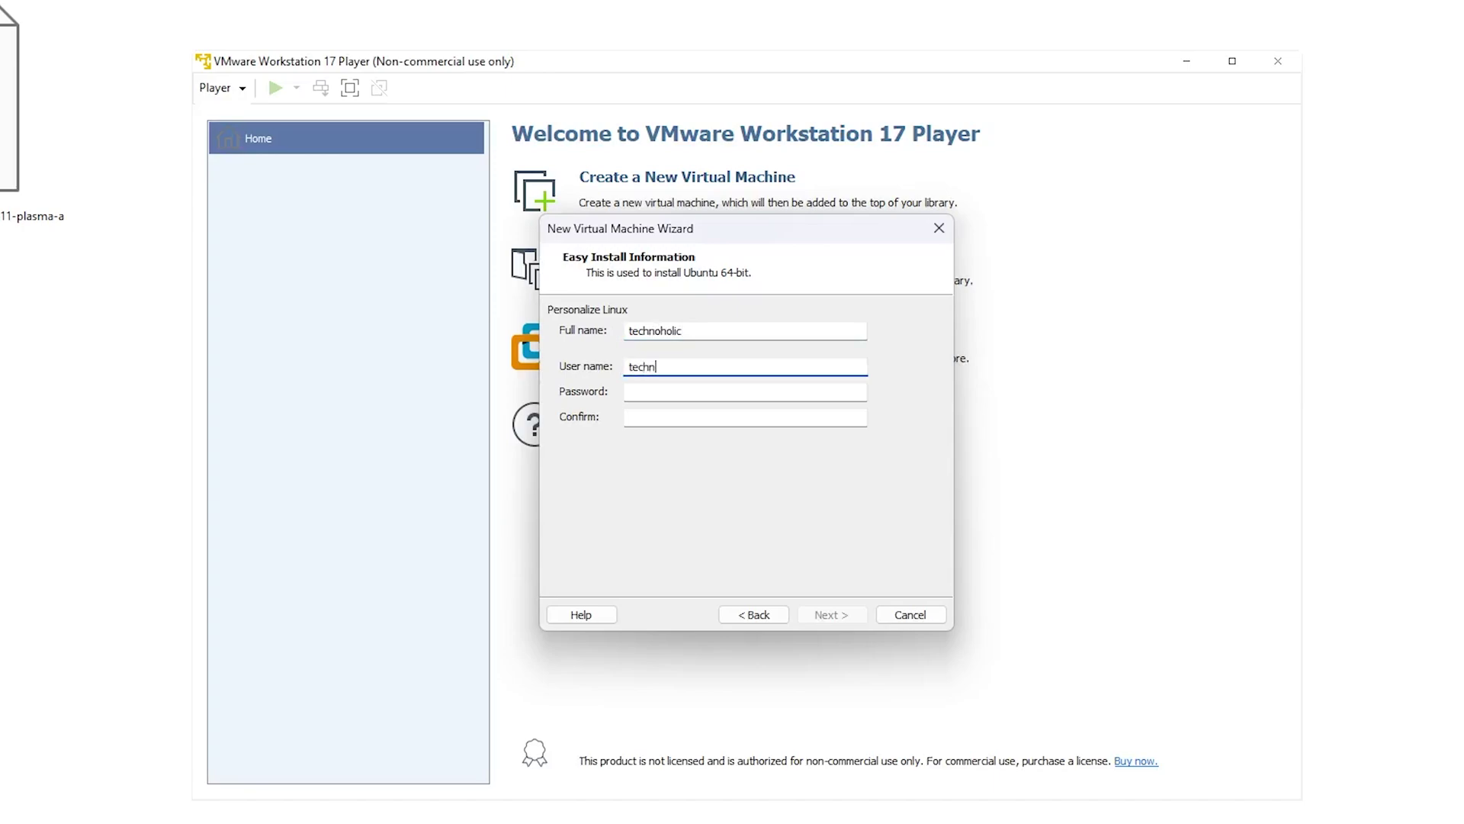
text(technoholic)
key(Tab)
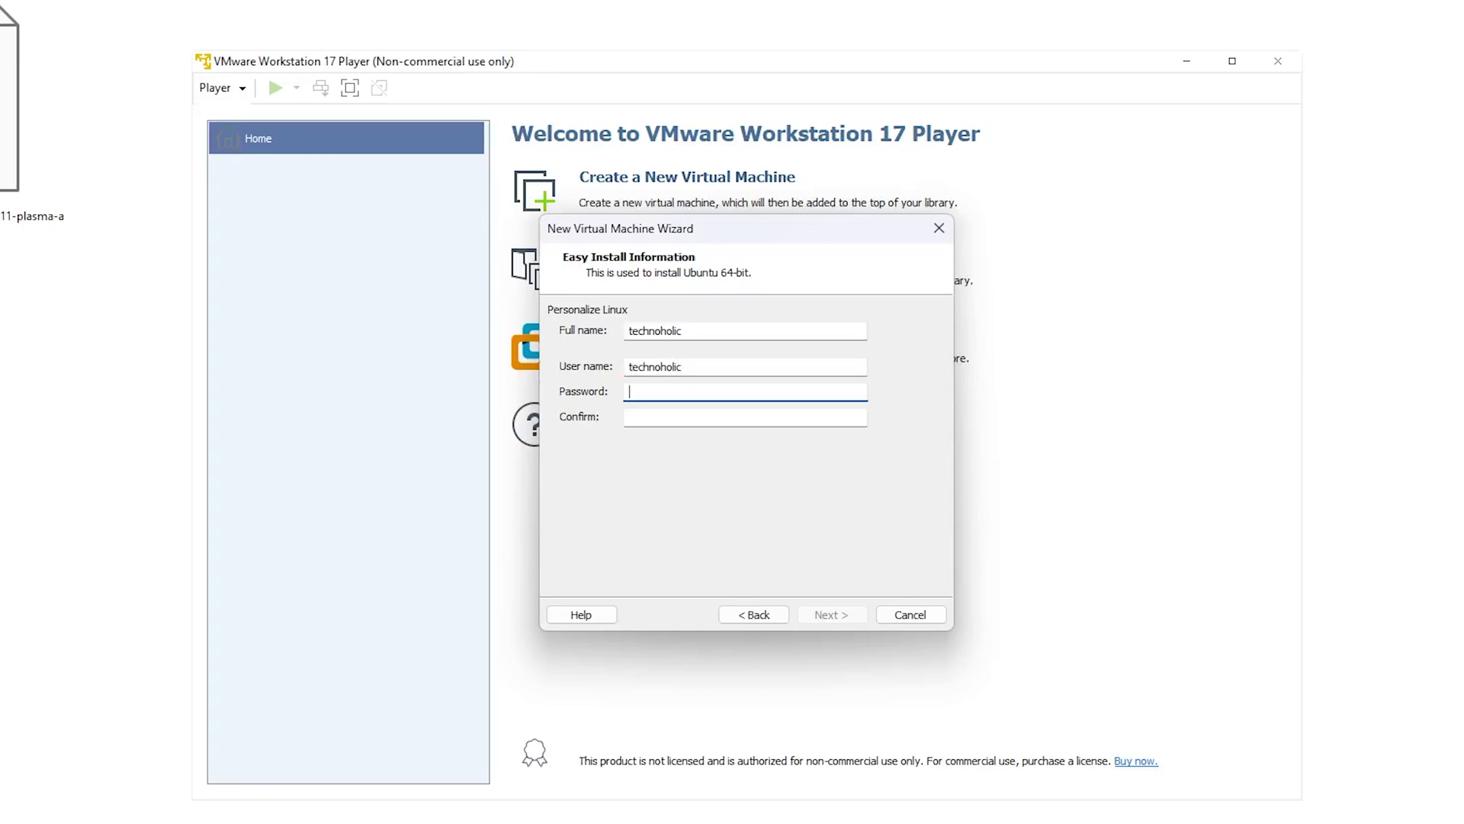
text(••••••••)
key(Tab)
text(••••••••)
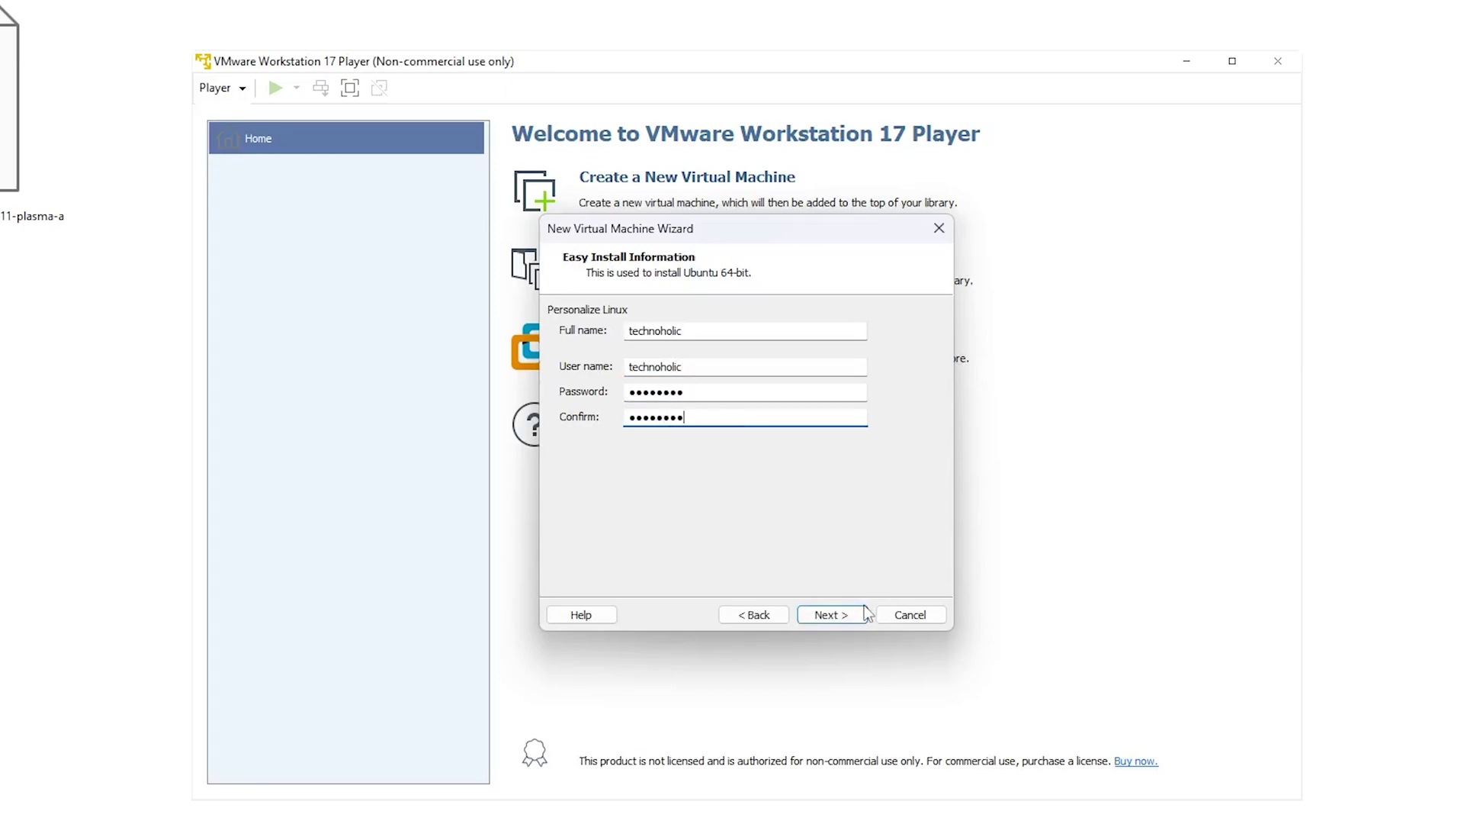
click(860, 618)
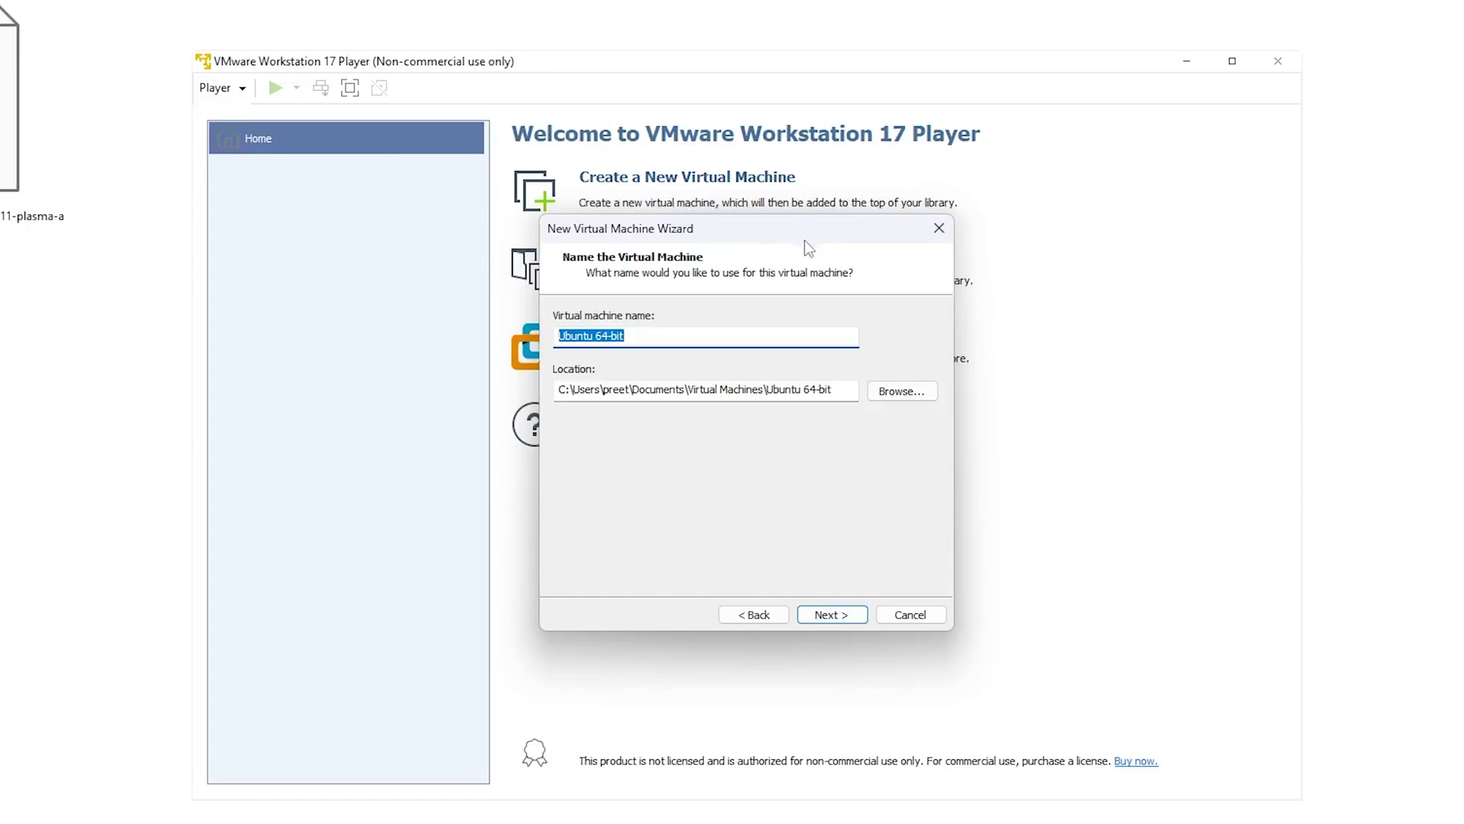
Step: Keep the name Ubuntu 64-bit and give the VM a 40 GB single-file virtual disk
click(844, 616)
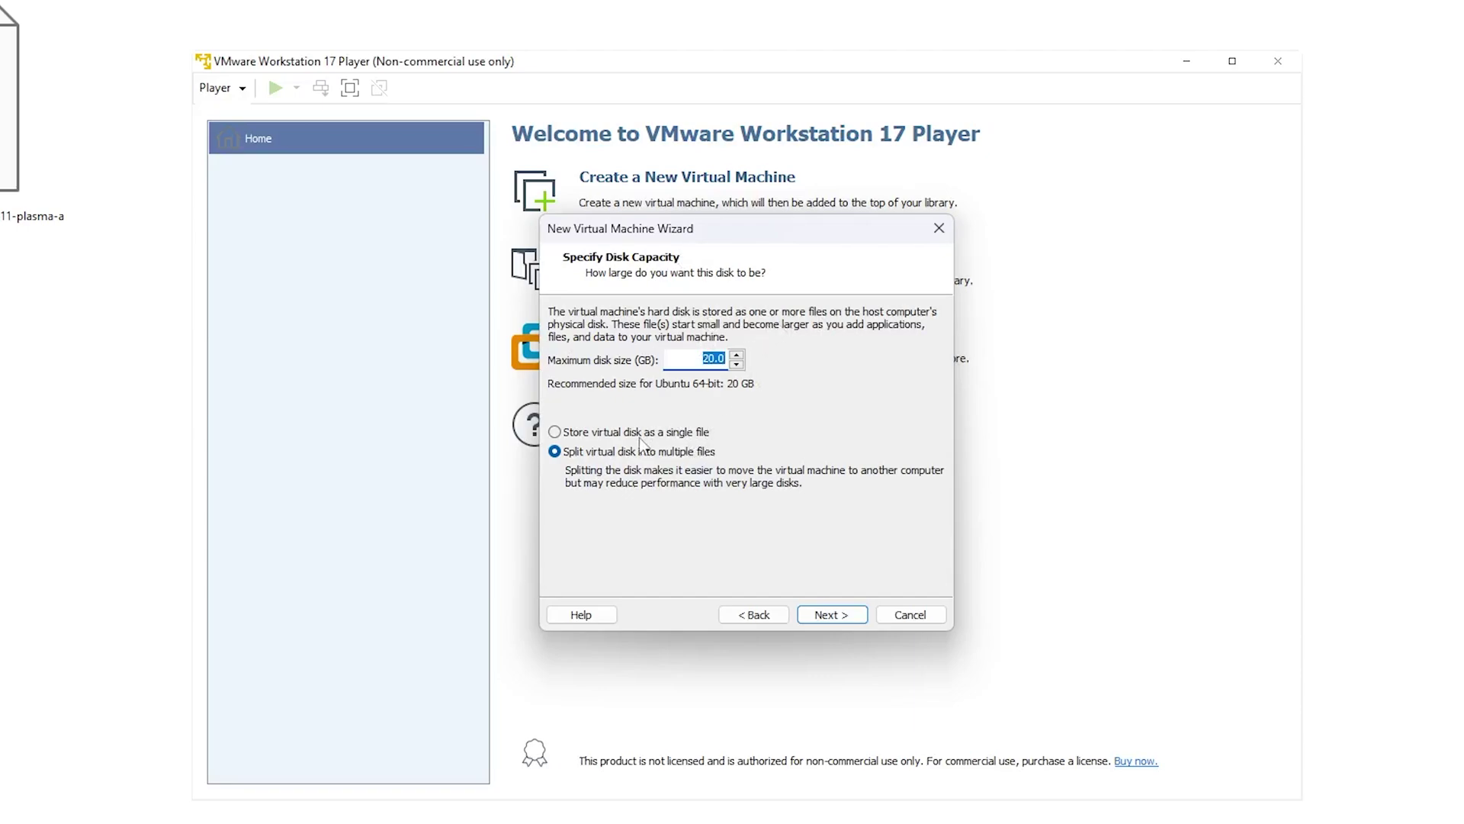
click(555, 433)
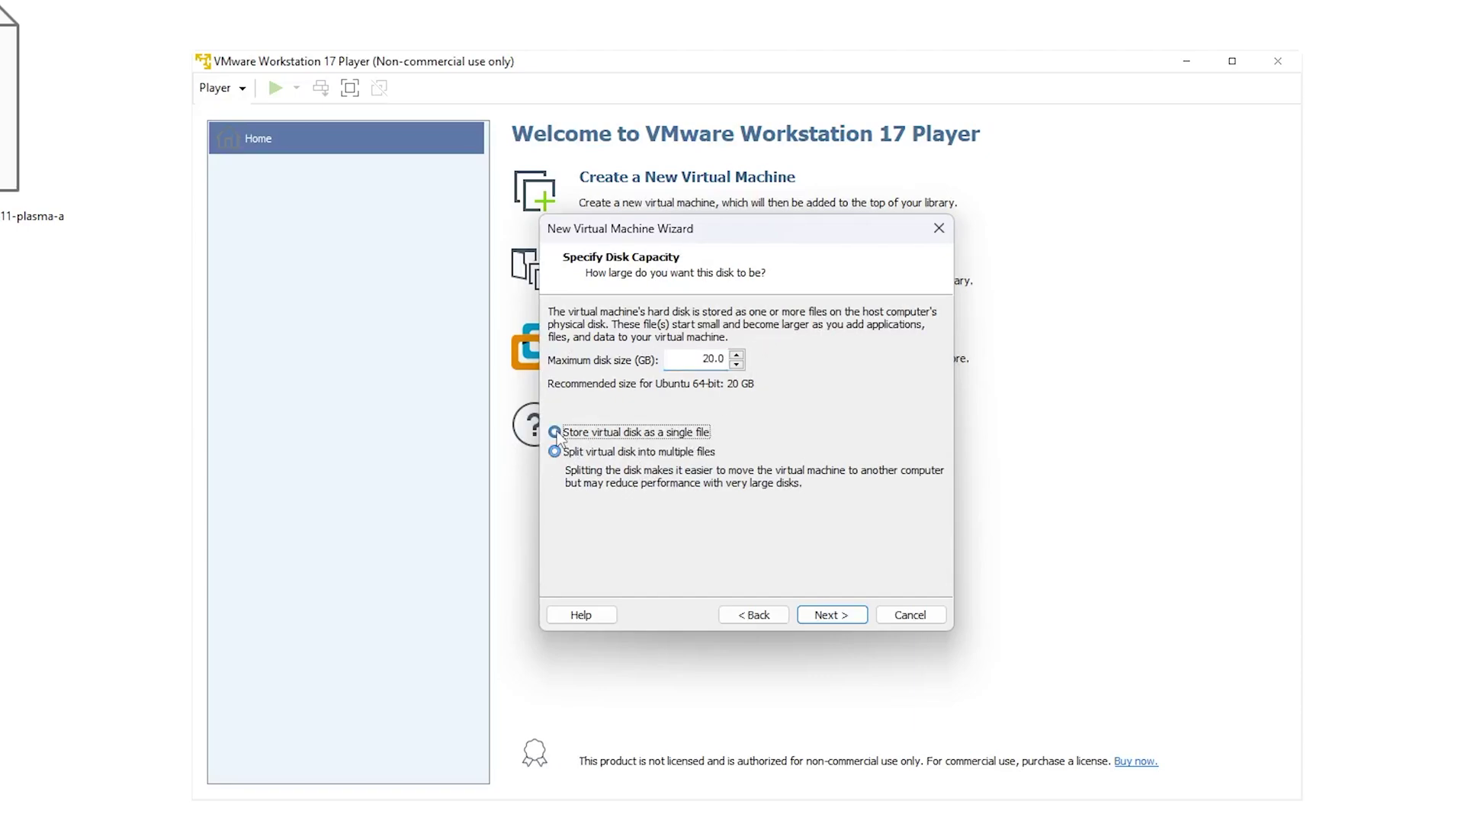
key(Down)
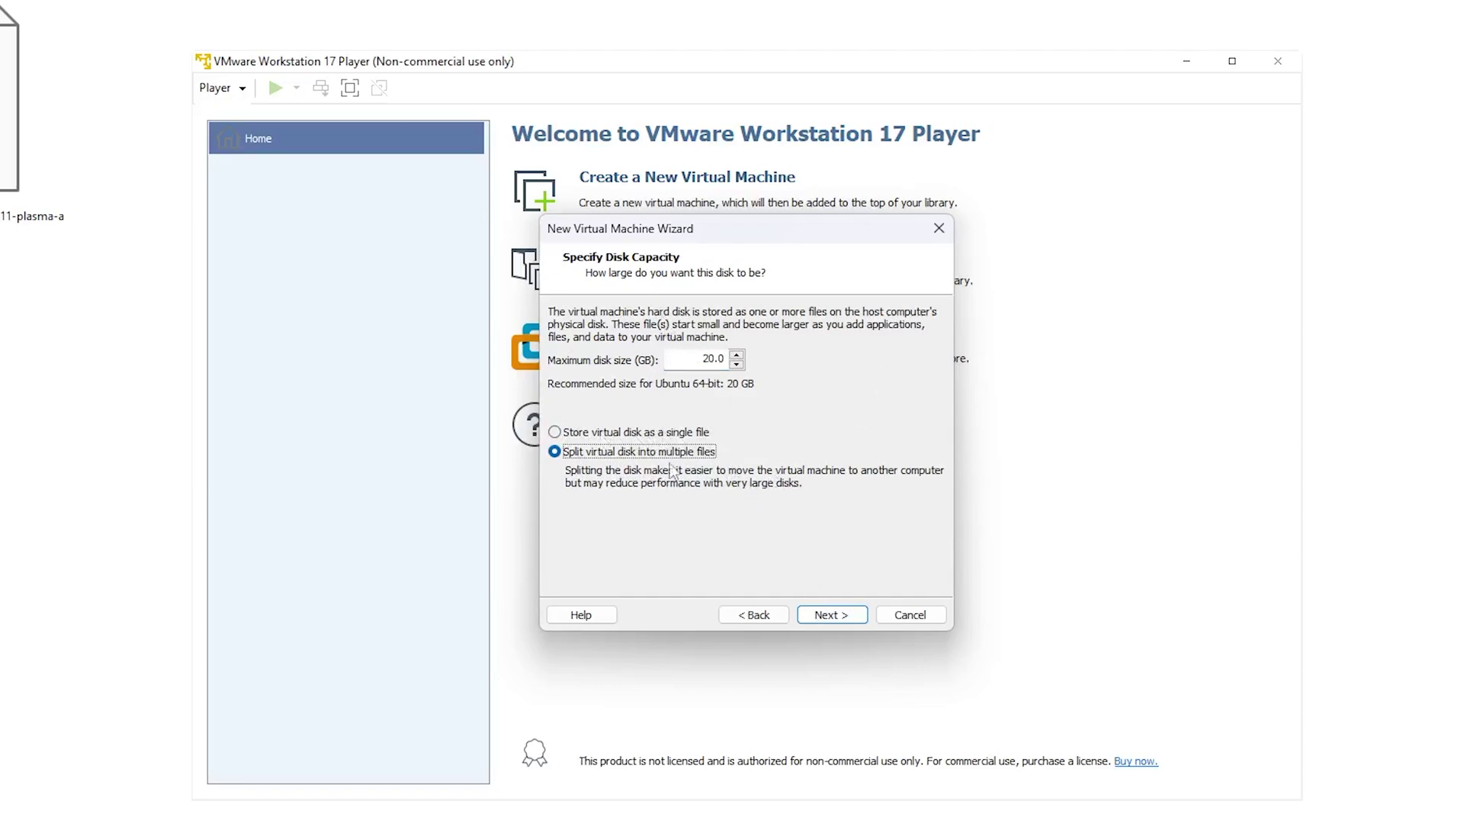
click(557, 432)
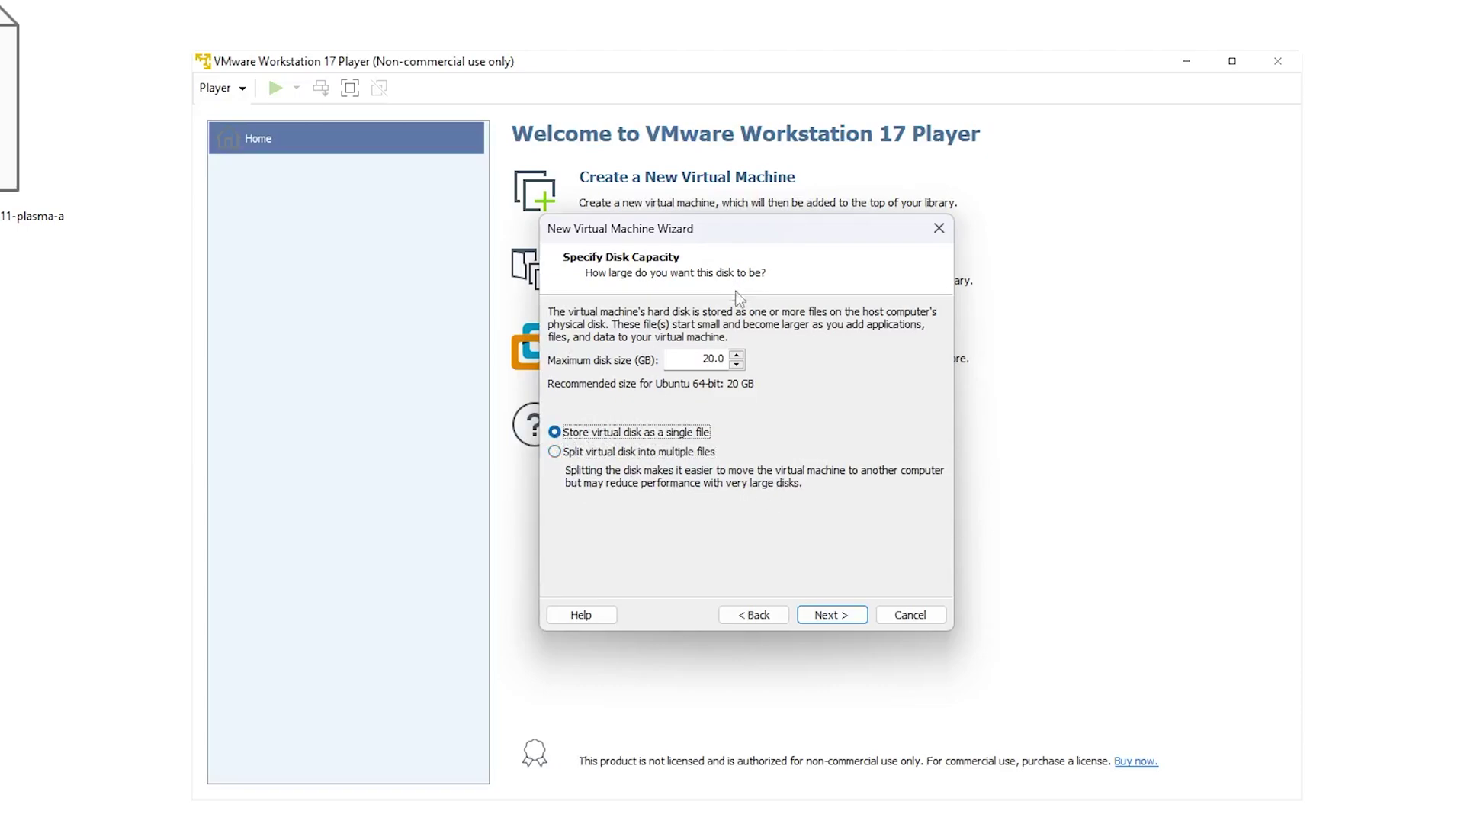
drag(700, 358, 755, 352)
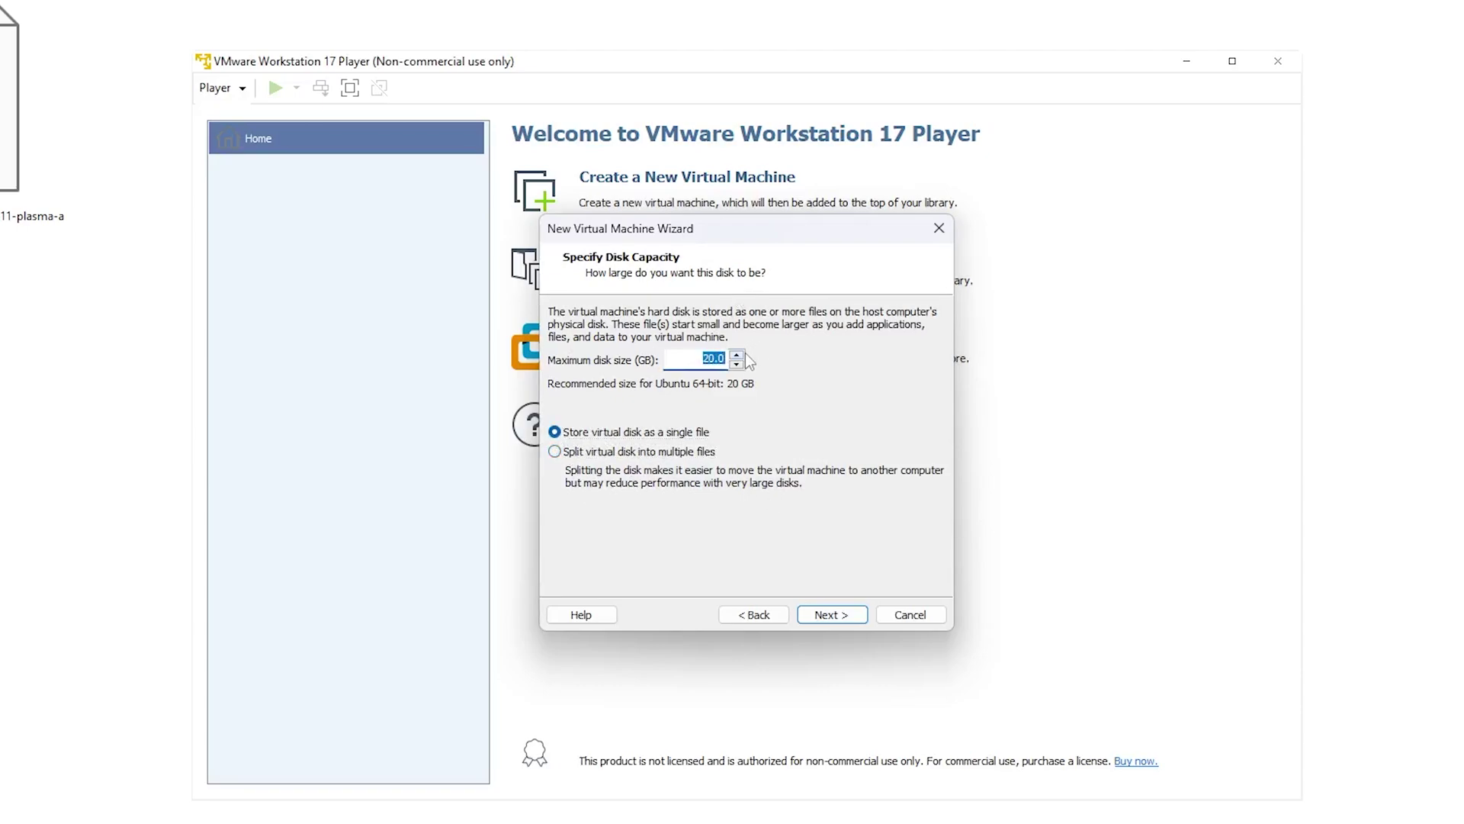
text(40)
key(Tab)
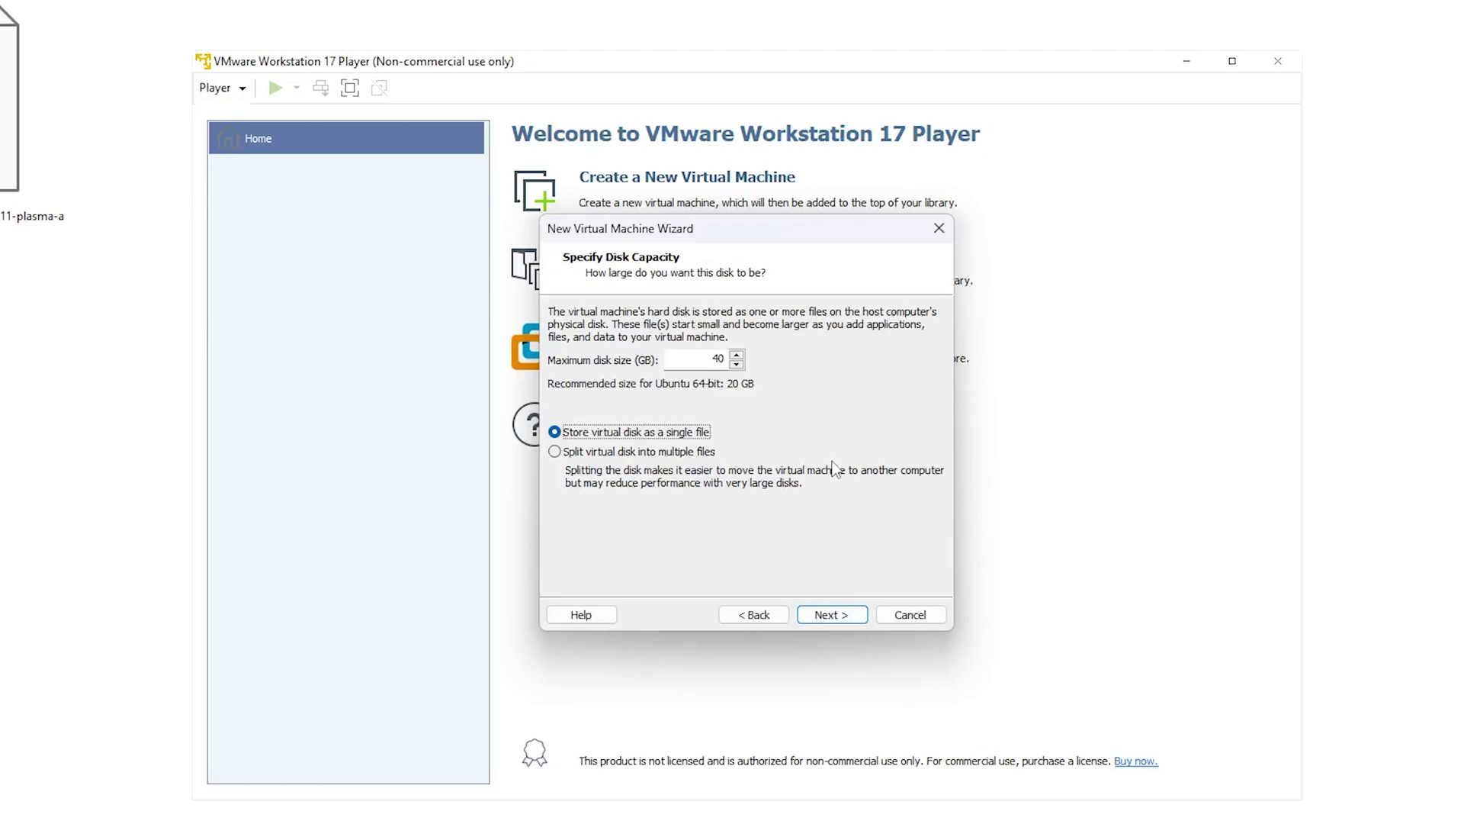
click(847, 617)
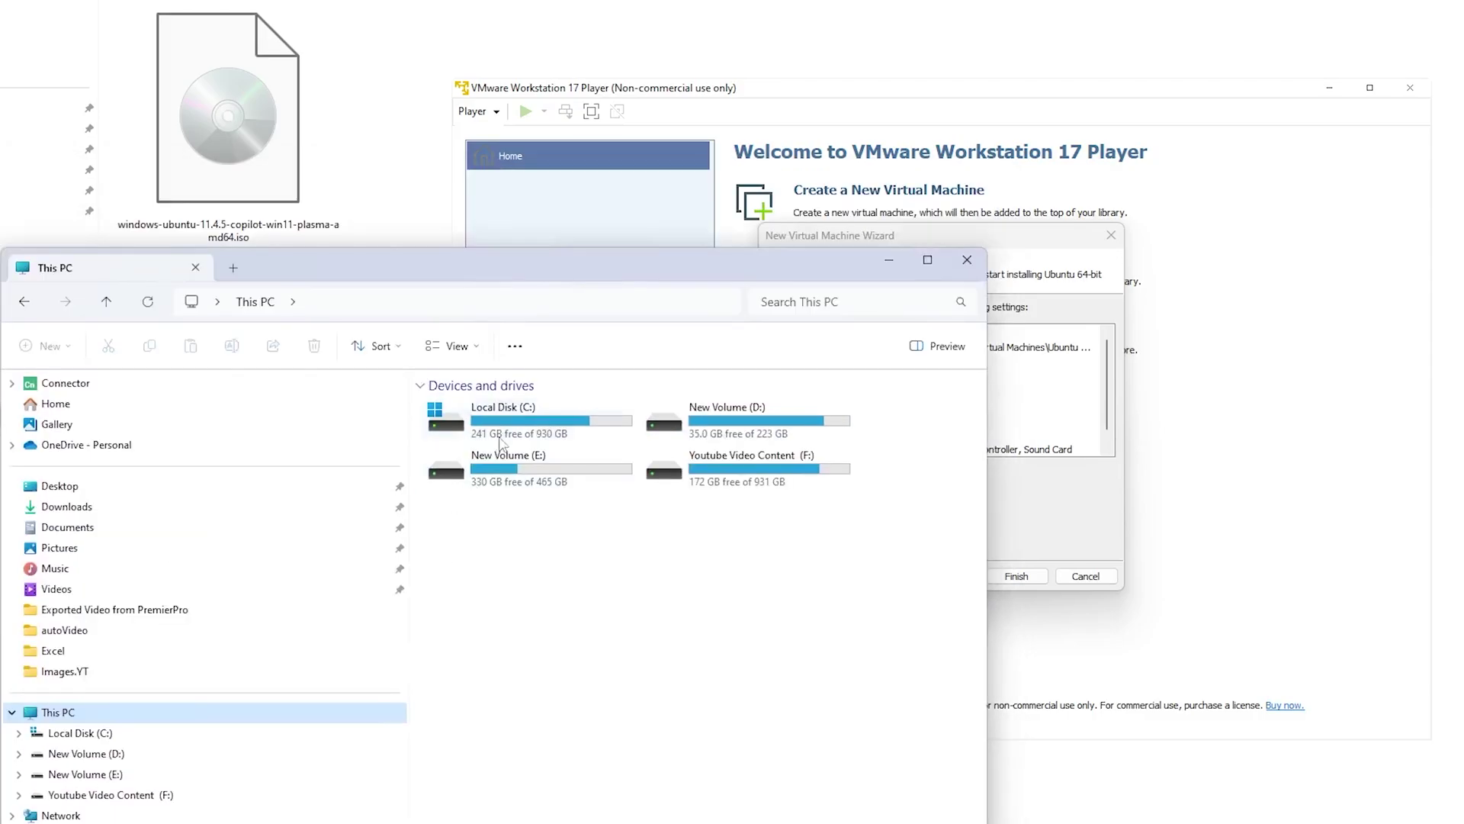
Step: Give the virtual machine 4 processor cores in its hardware settings
click(521, 440)
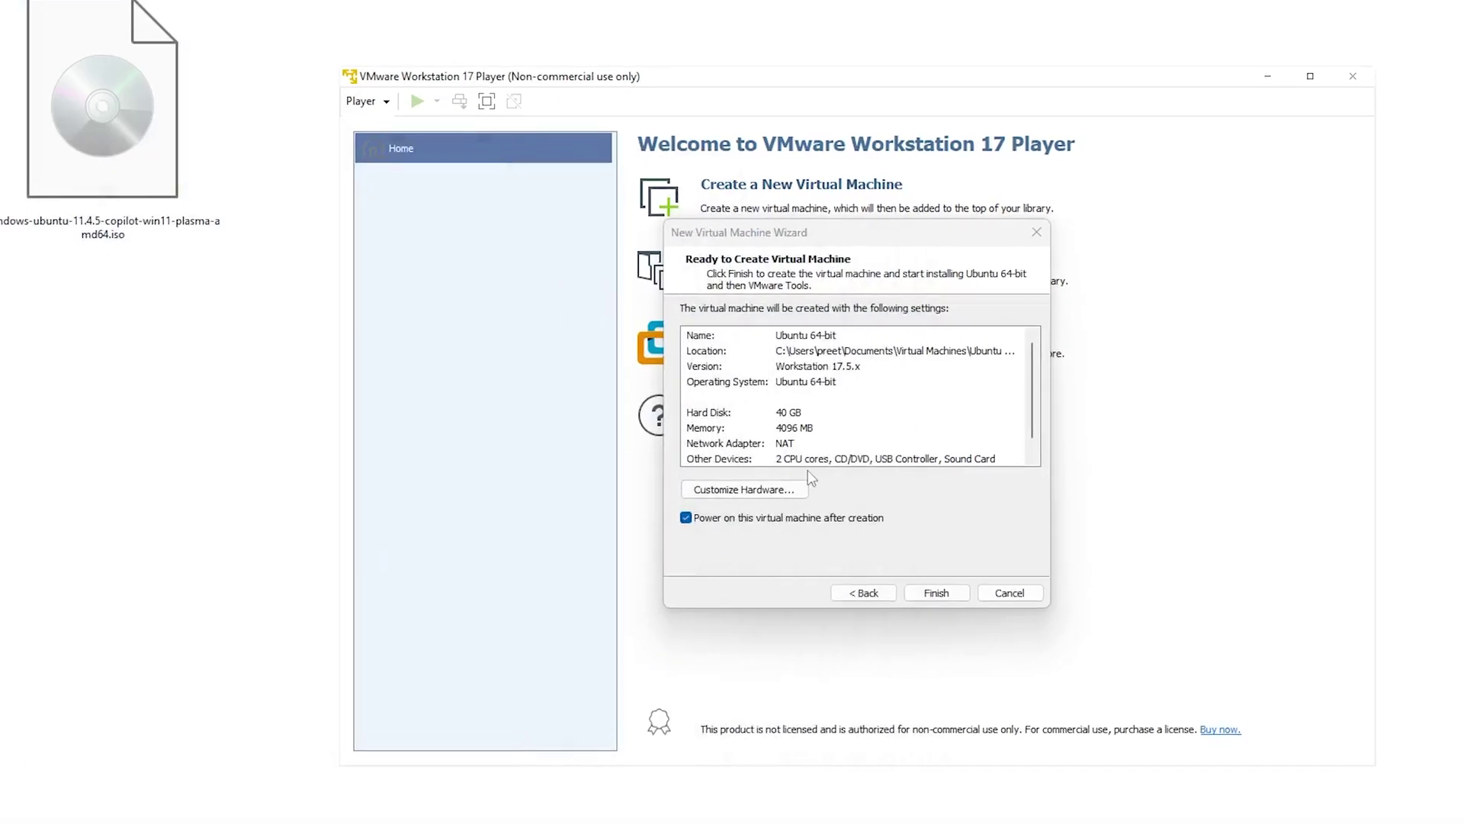
click(834, 478)
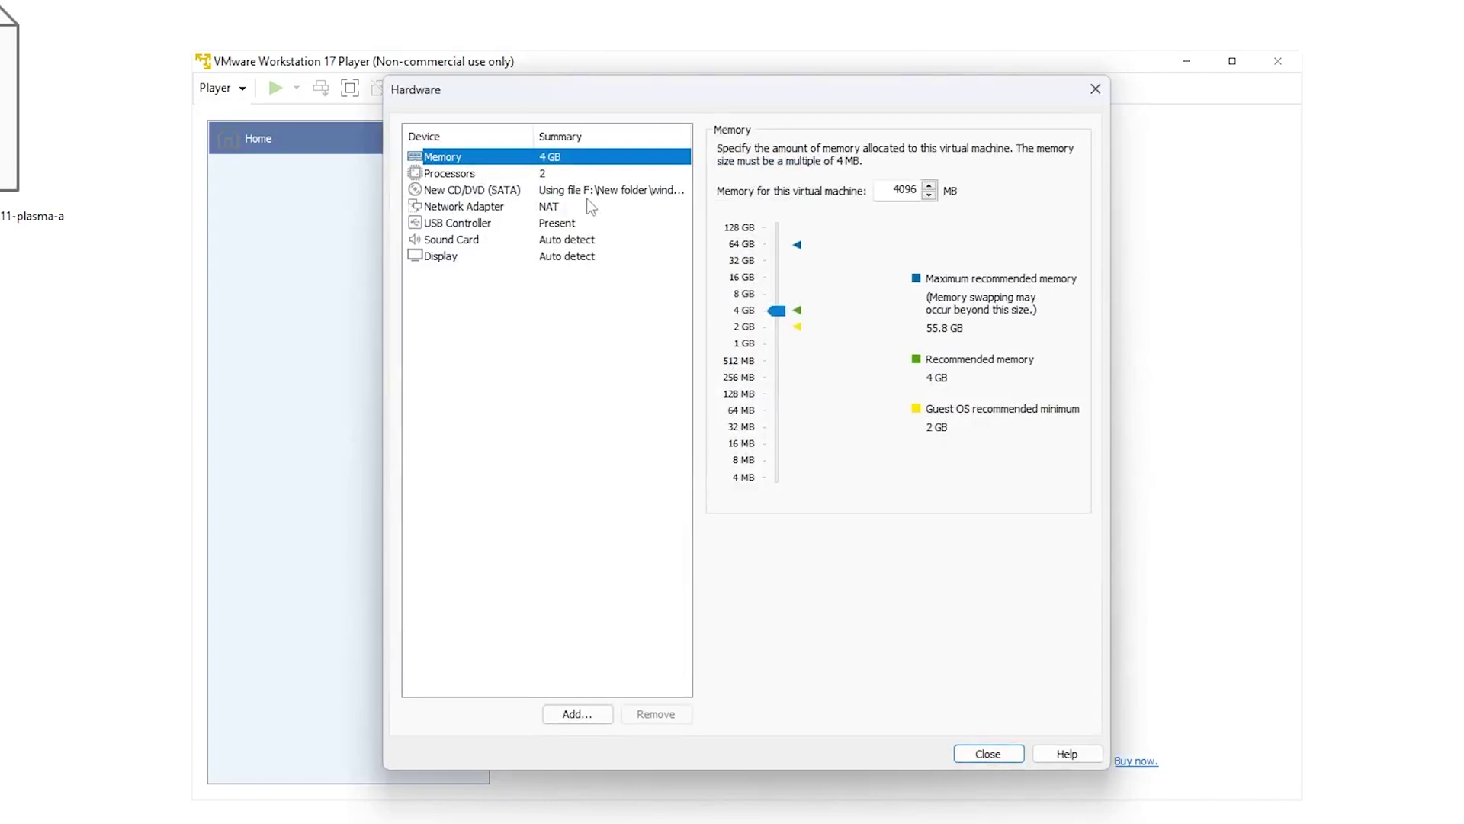
click(455, 173)
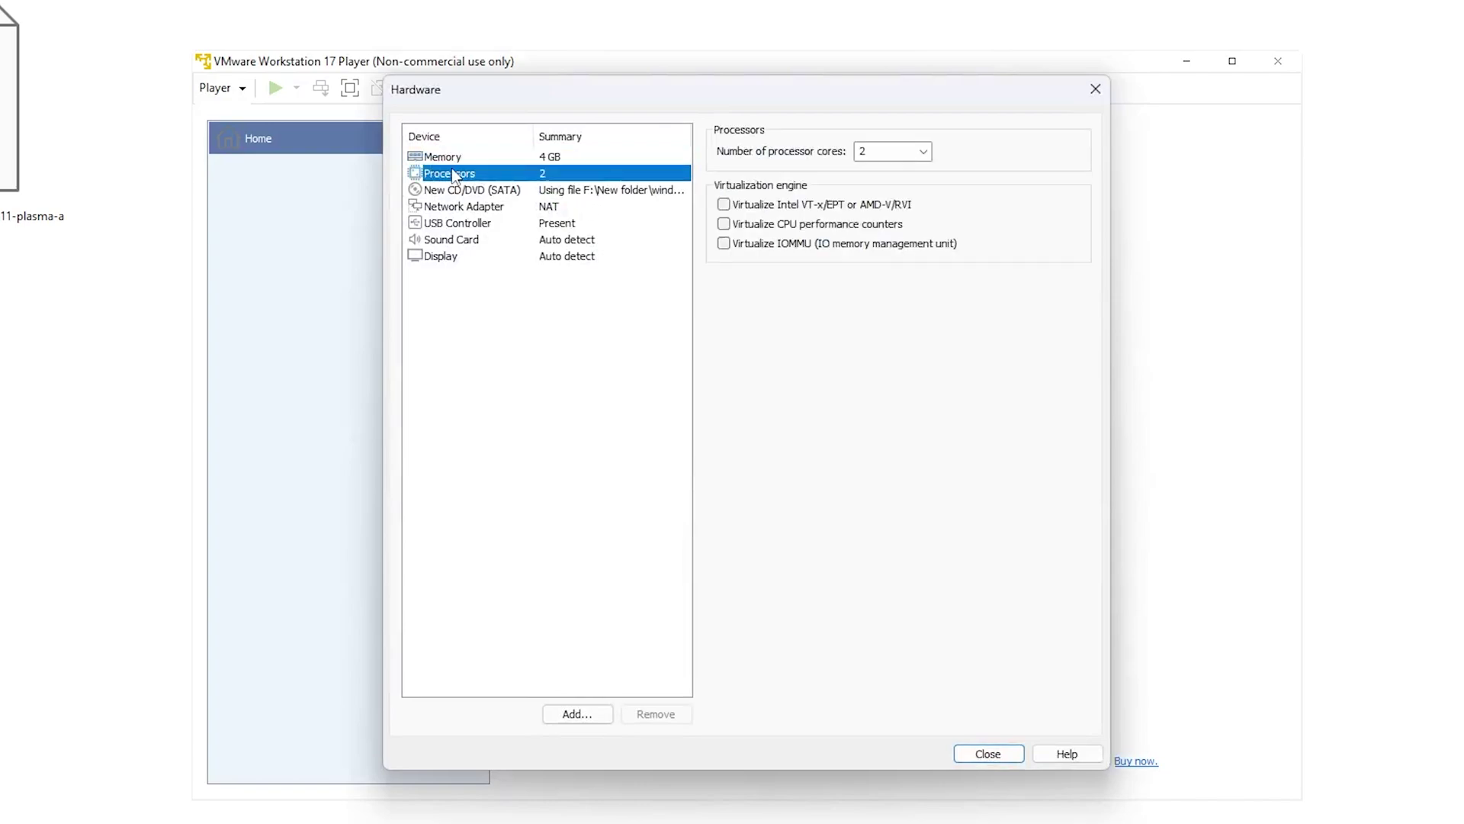
click(923, 153)
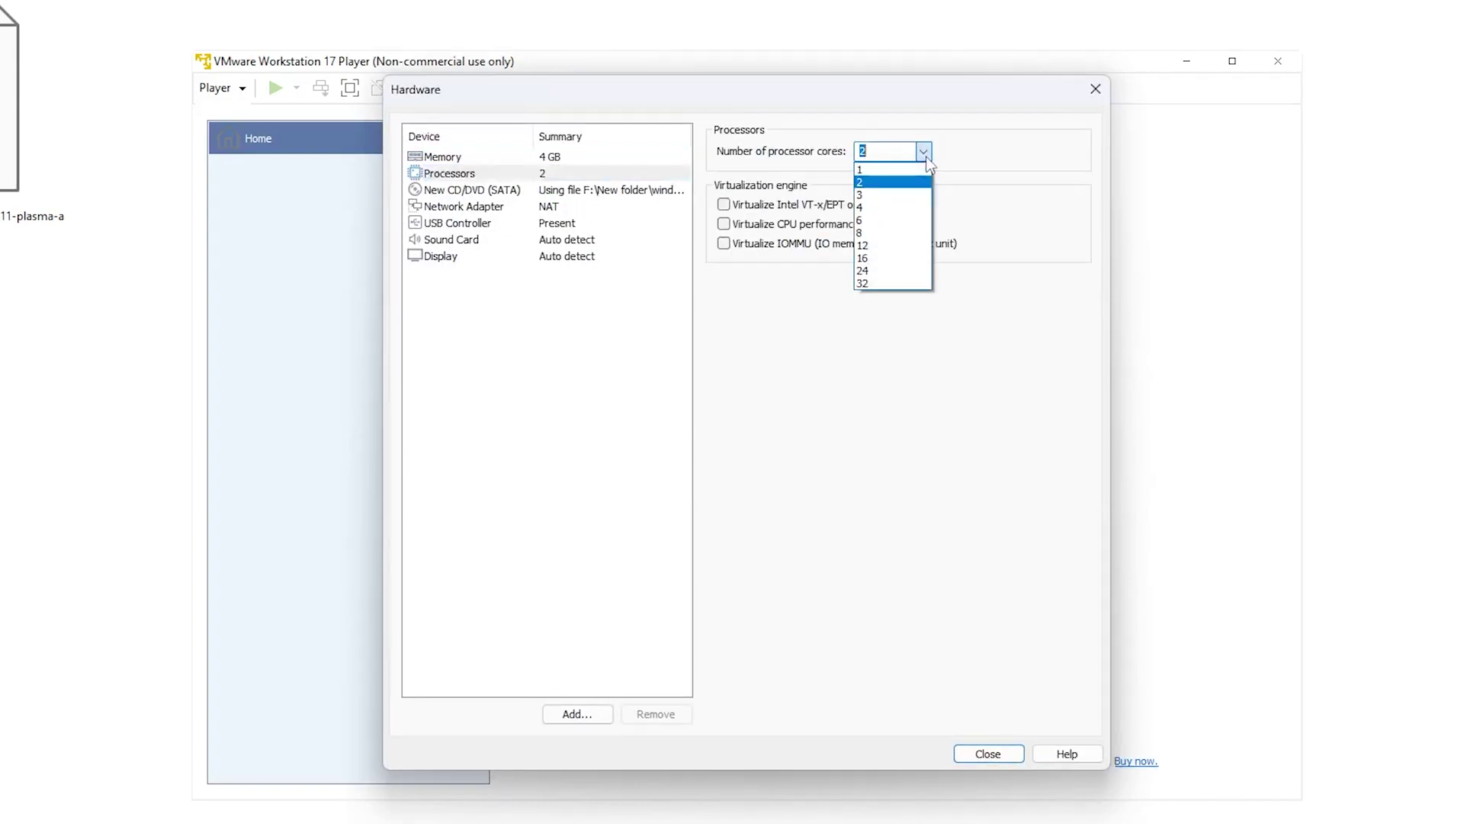
click(896, 207)
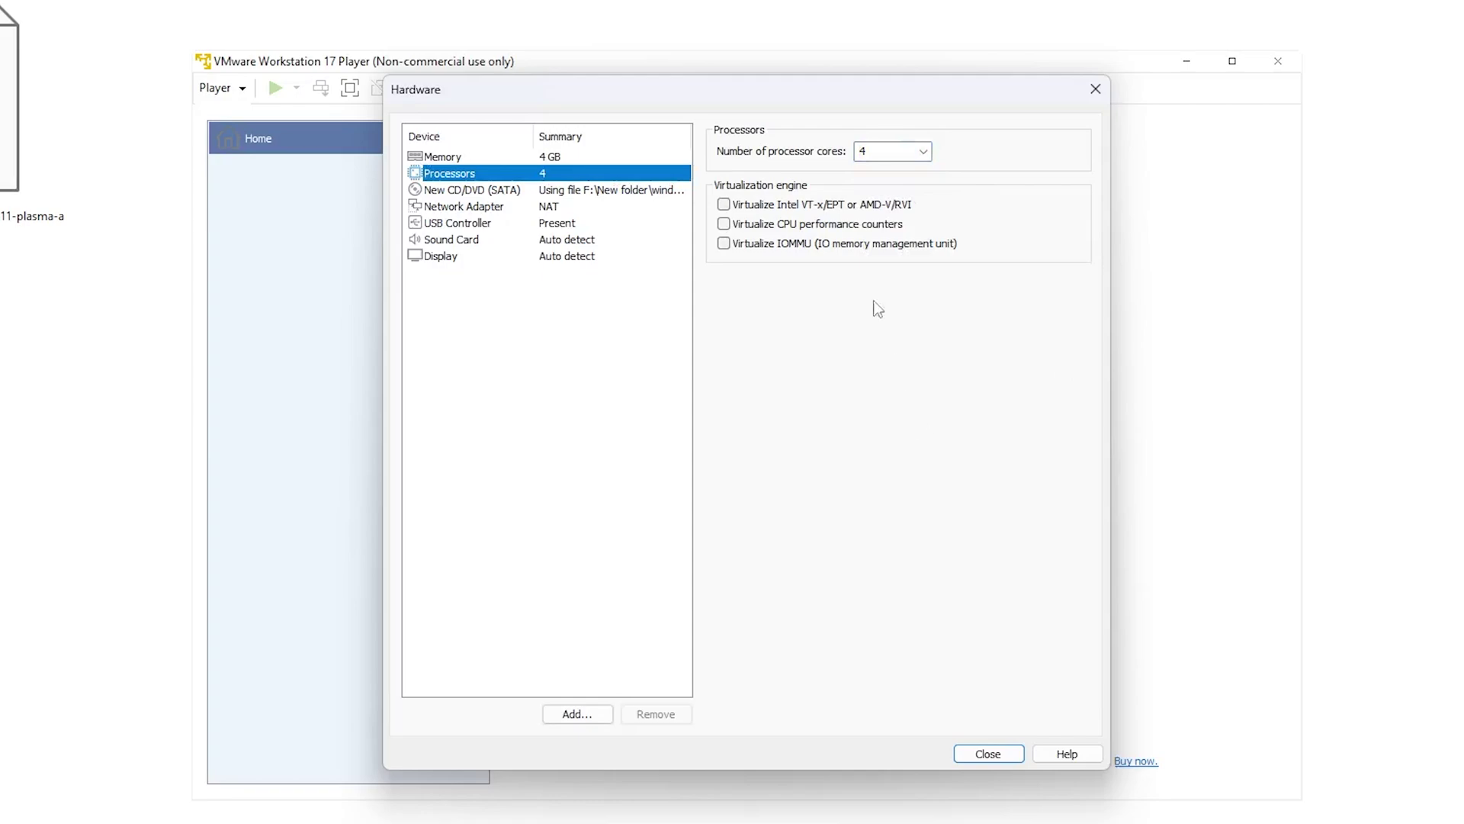
Step: Raise the machine's memory to 16384 MB and return to the summary
click(515, 259)
click(497, 241)
click(467, 208)
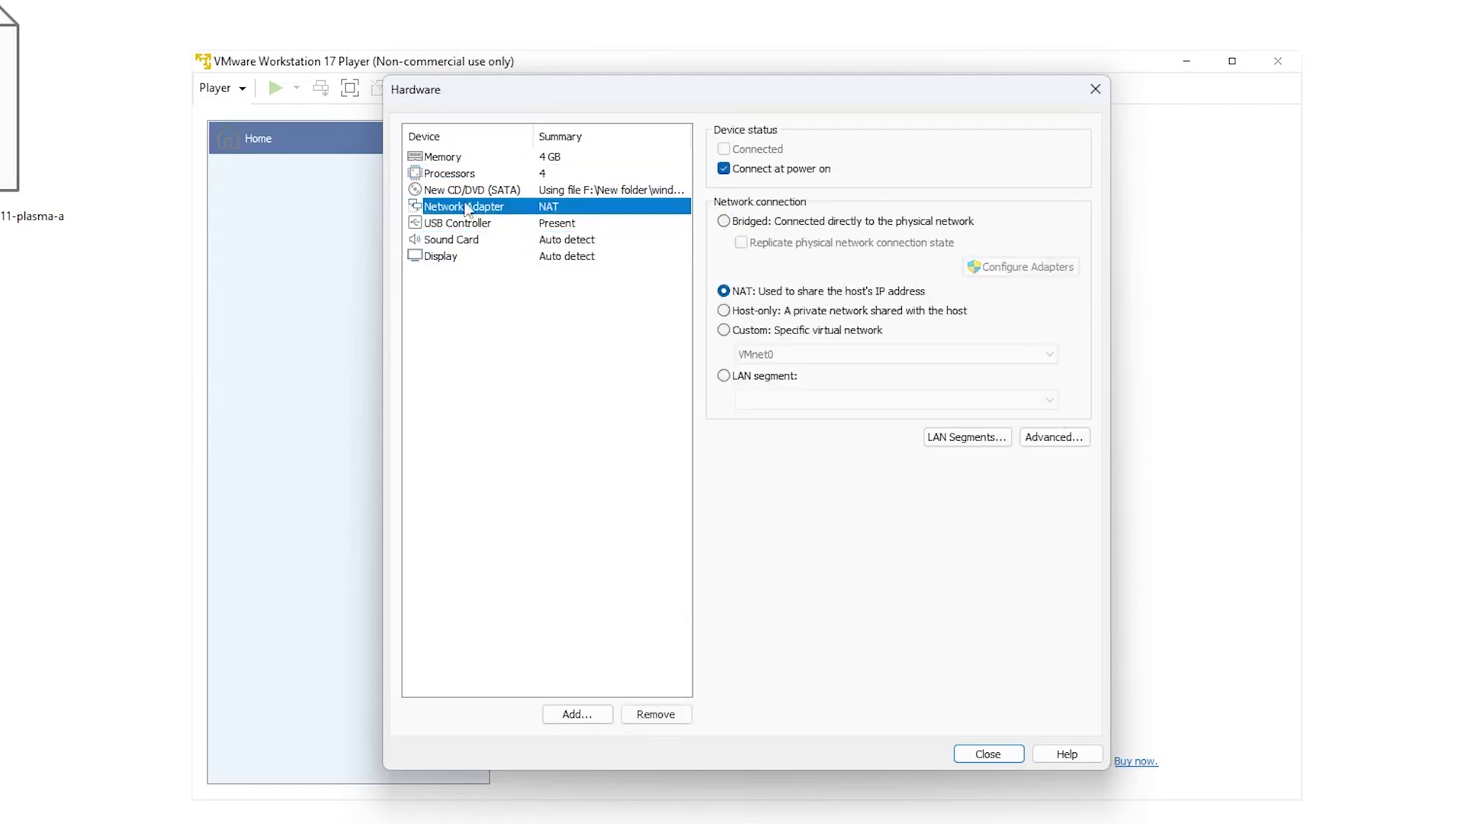
click(468, 175)
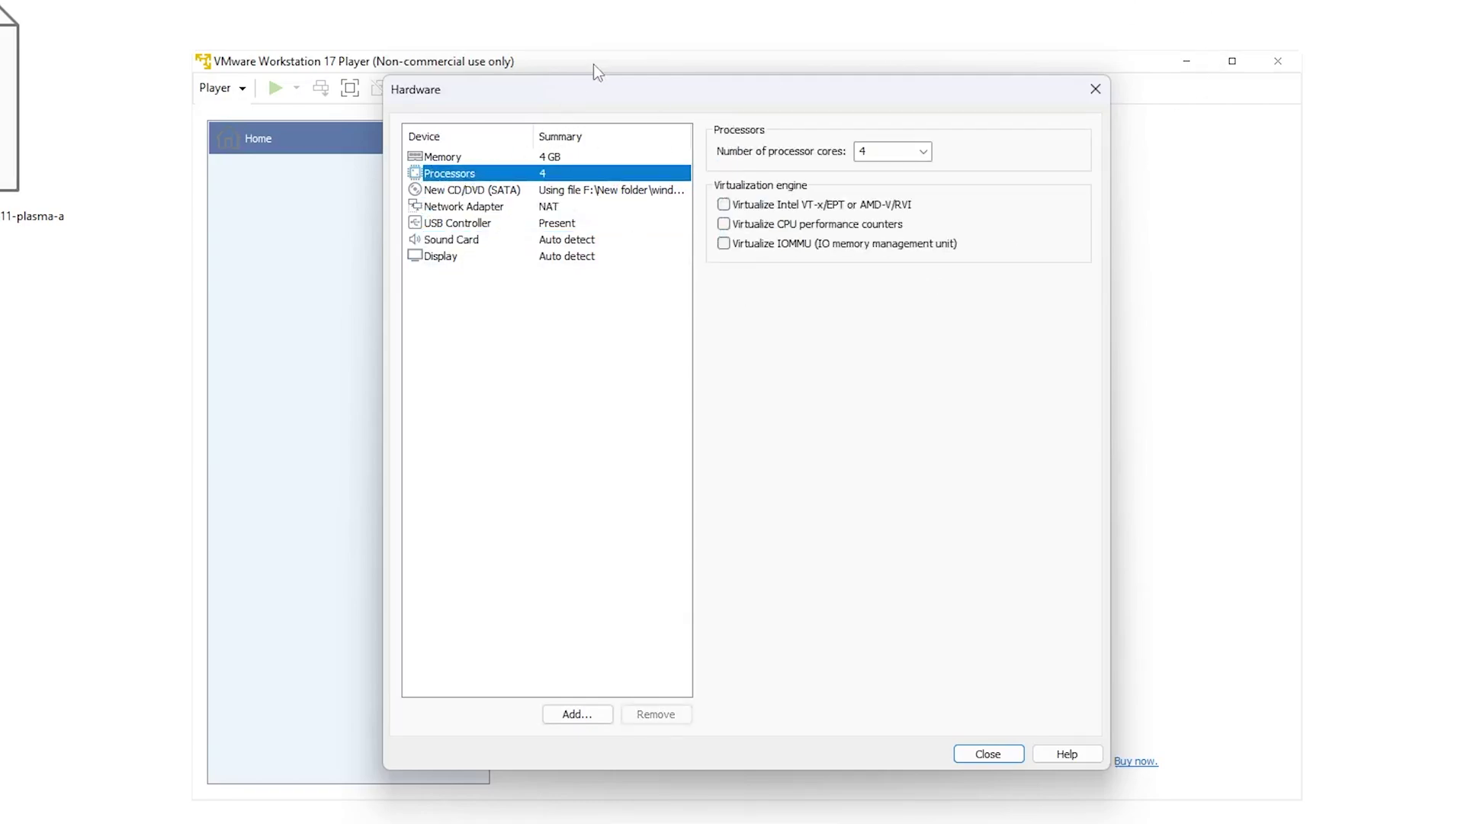
click(444, 157)
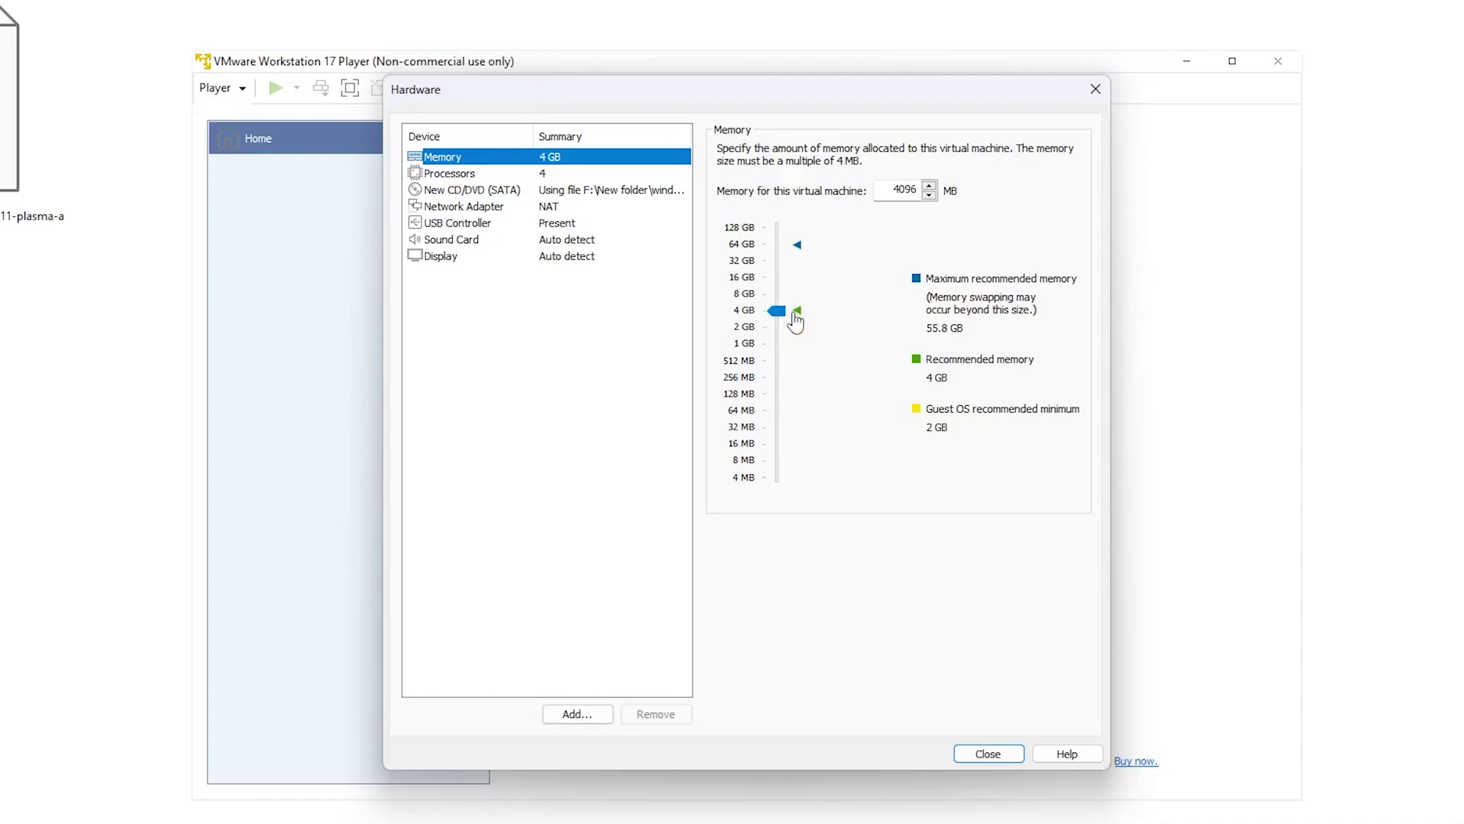
drag(777, 310, 787, 274)
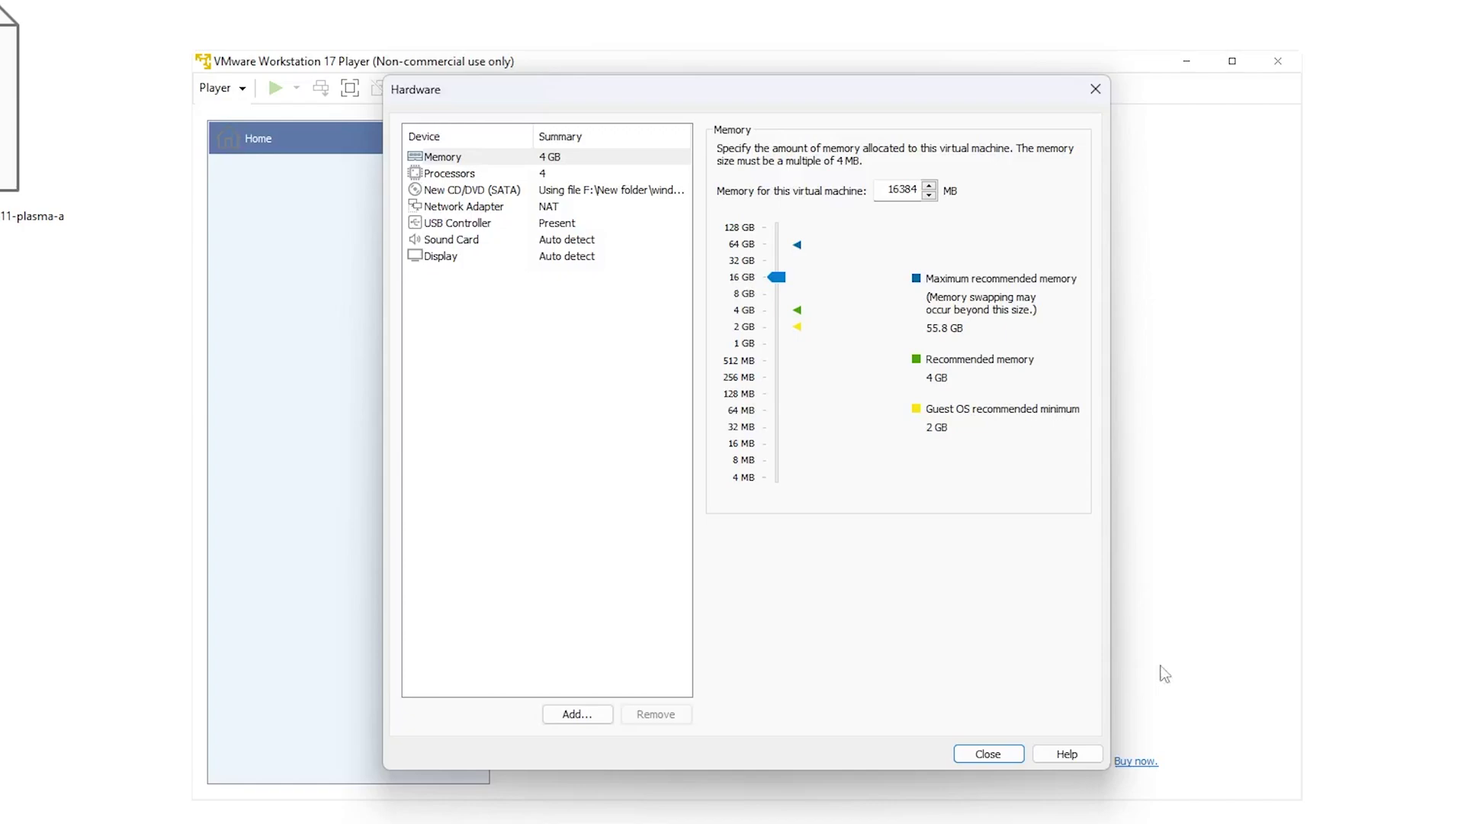
click(973, 755)
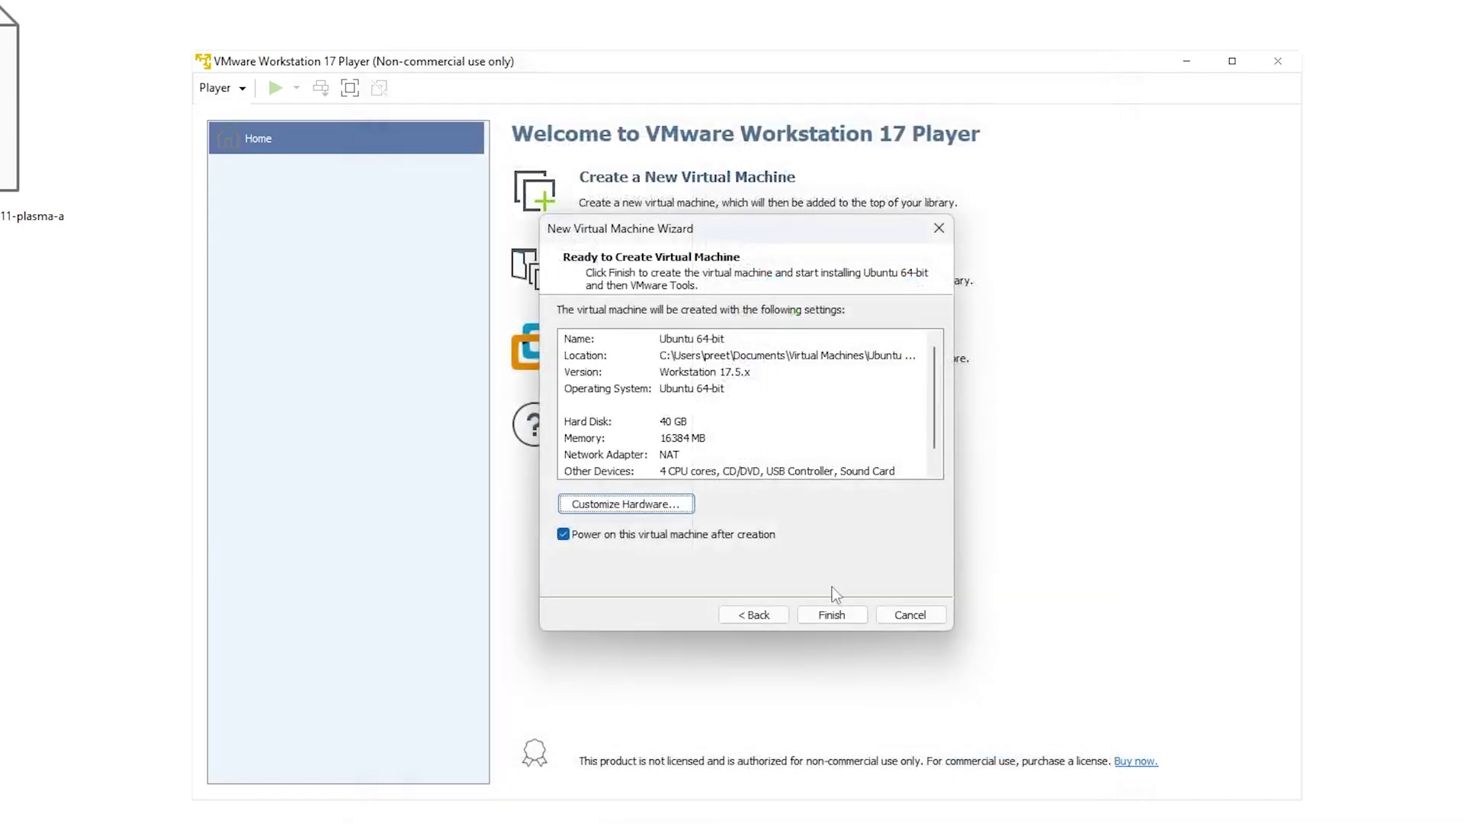
Step: Create and power on the VM, then open and close the Wubuntu Start menu on the live desktop
click(836, 615)
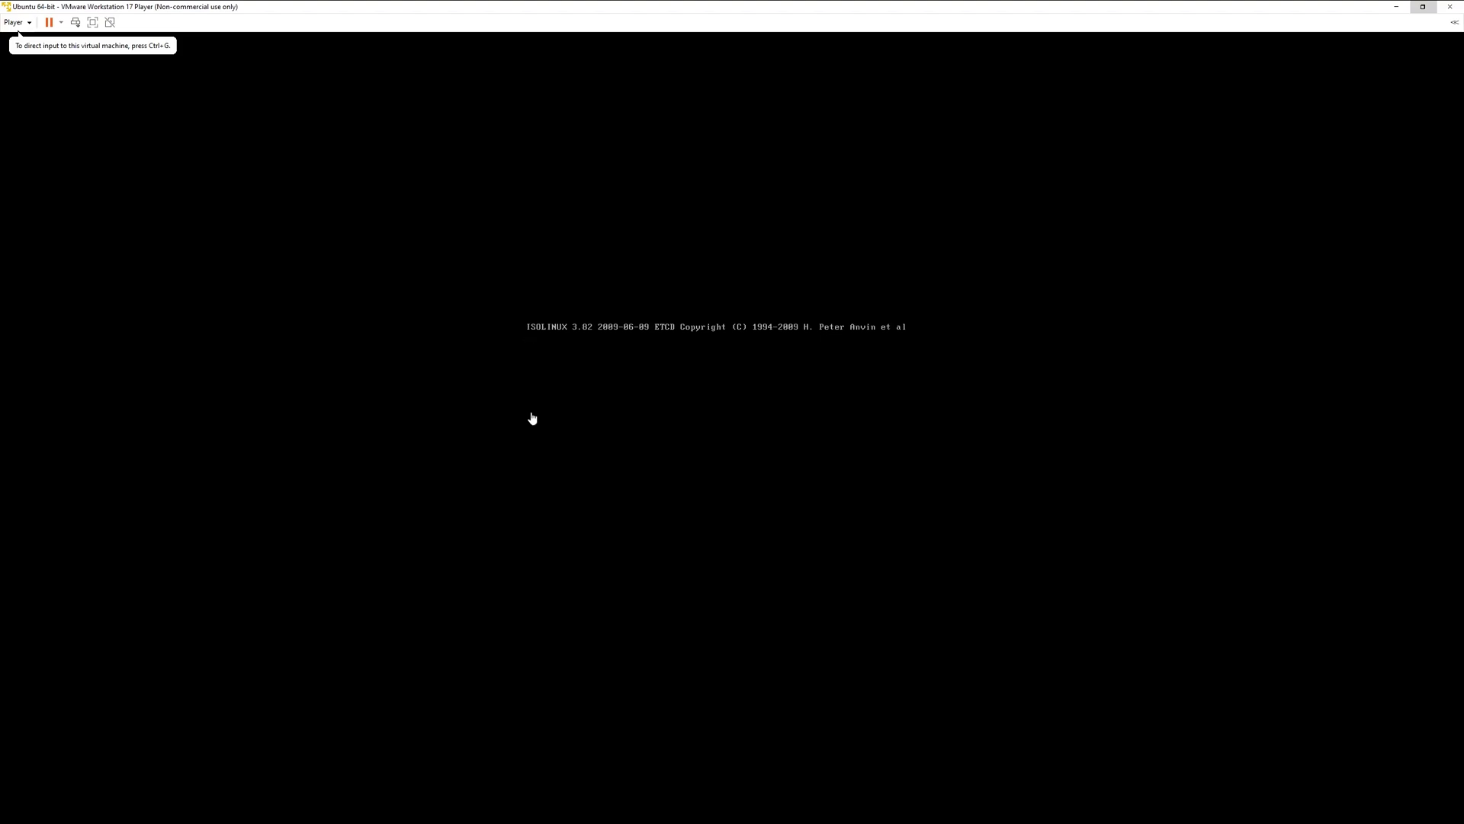
click(262, 189)
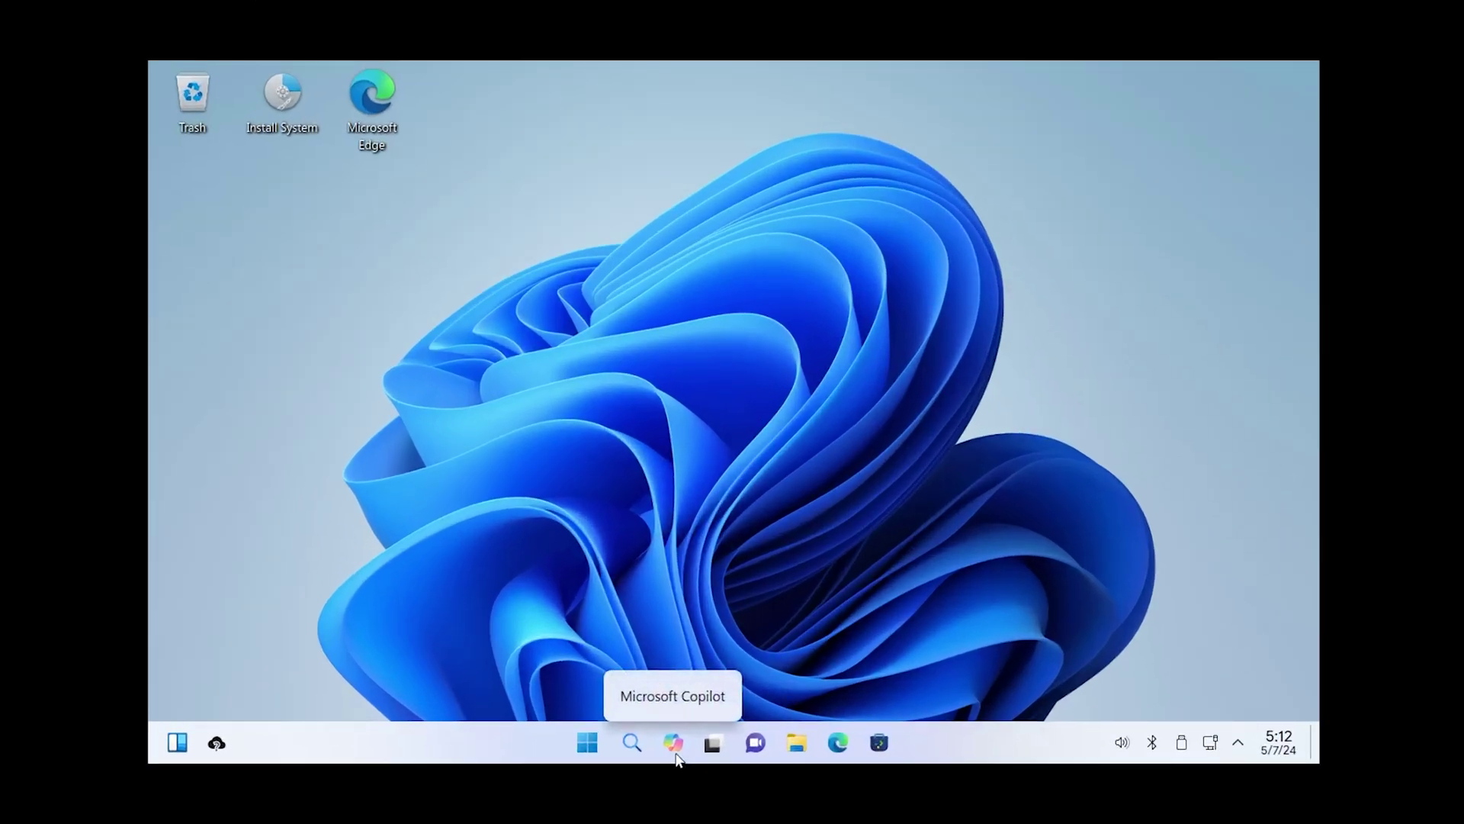
click(587, 744)
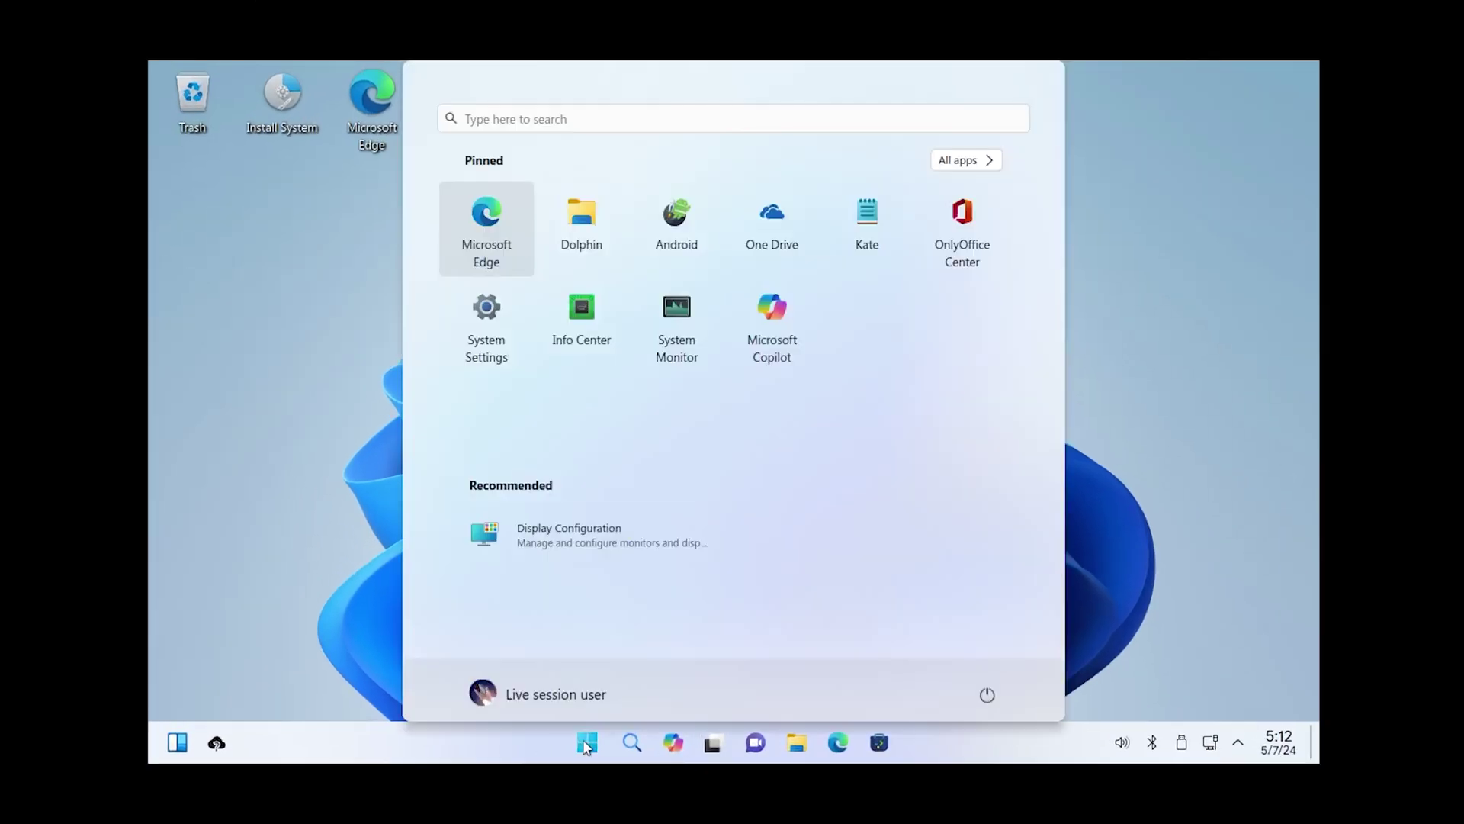
click(1159, 354)
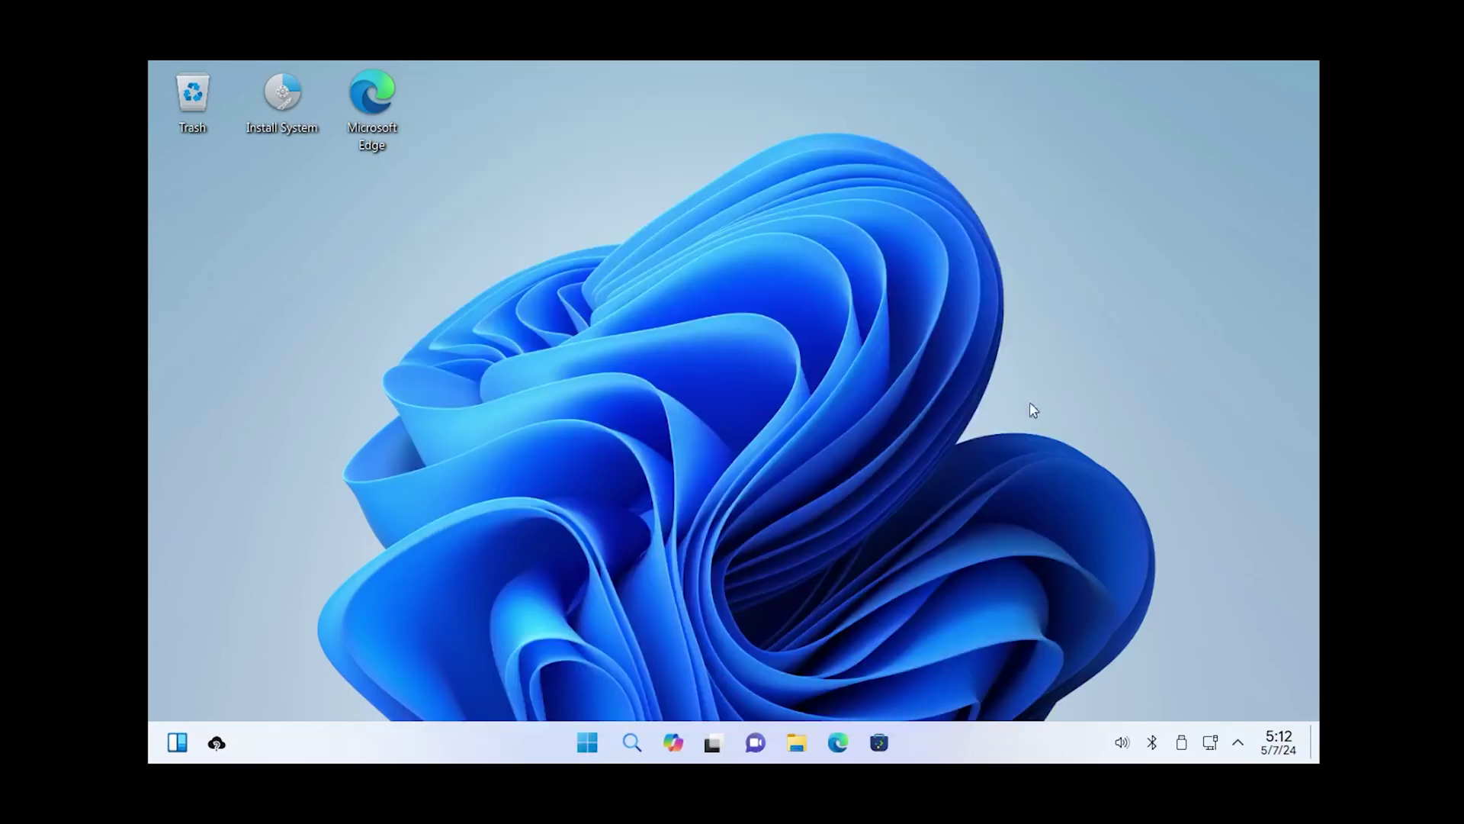
click(577, 751)
click(363, 326)
Step: Launch the installer and accept American English, Asia/Kolkata location and English (US) keyboard
double_click(293, 99)
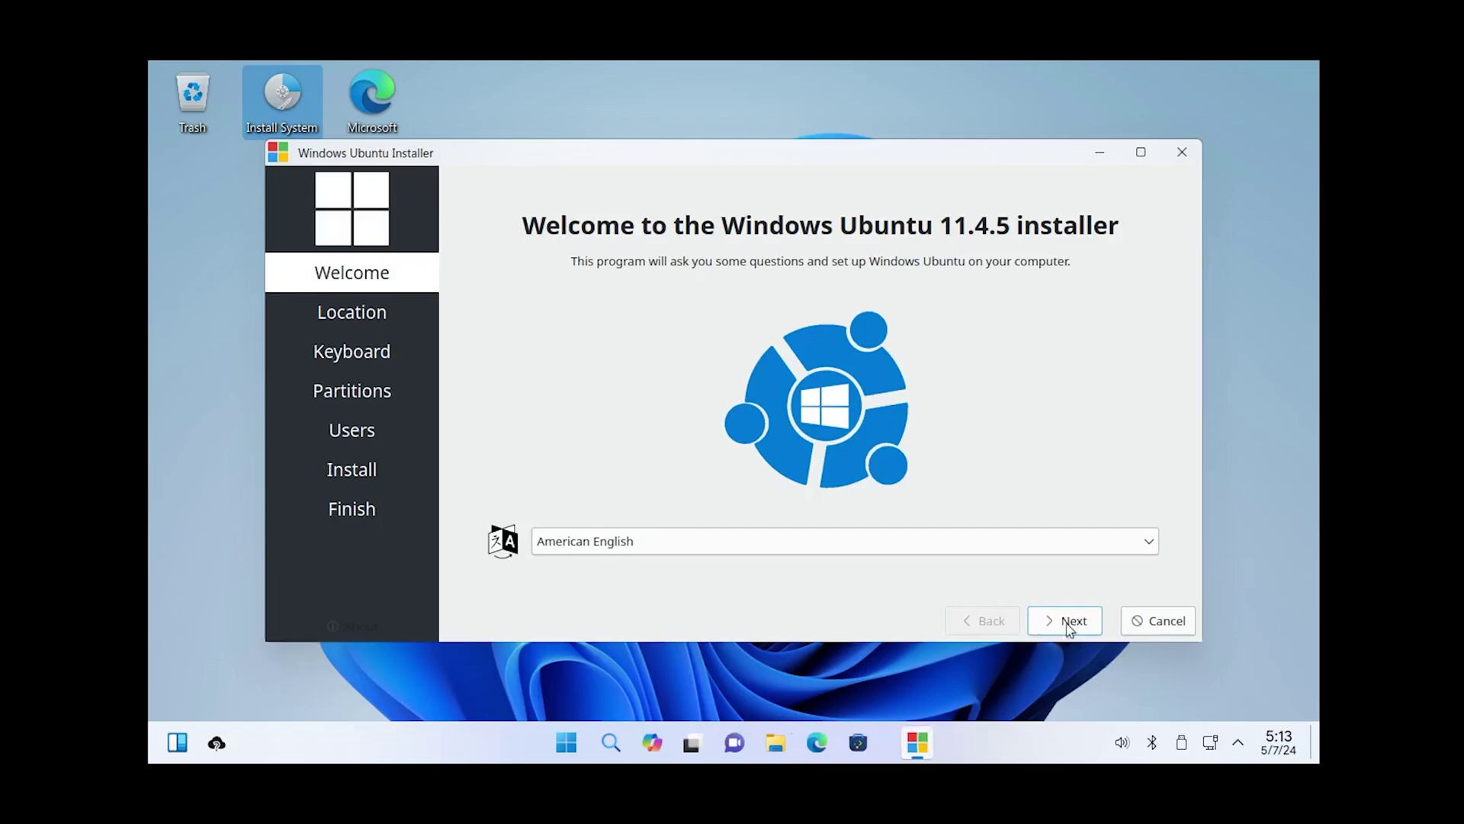
click(1044, 614)
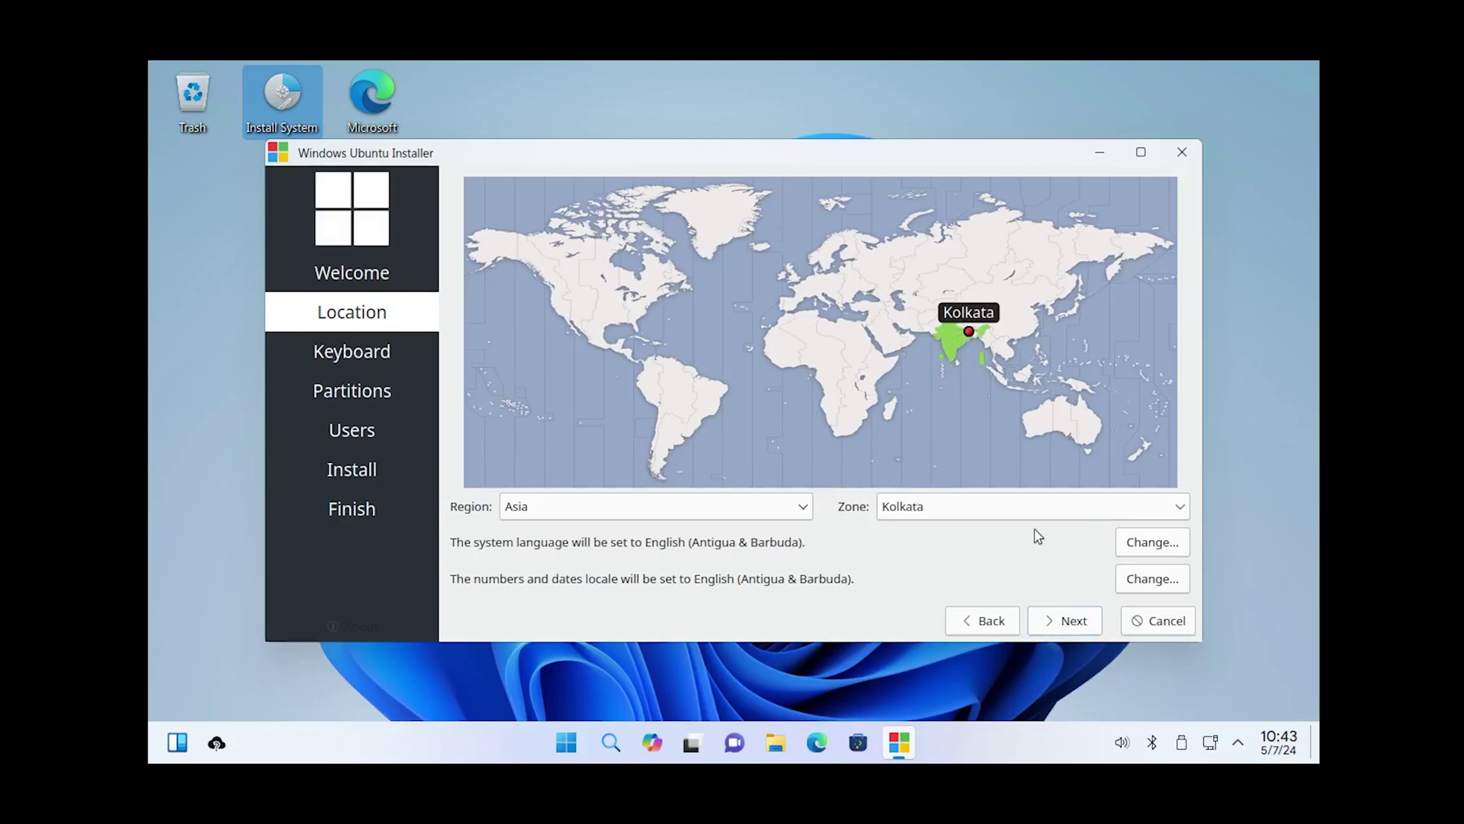
click(1068, 624)
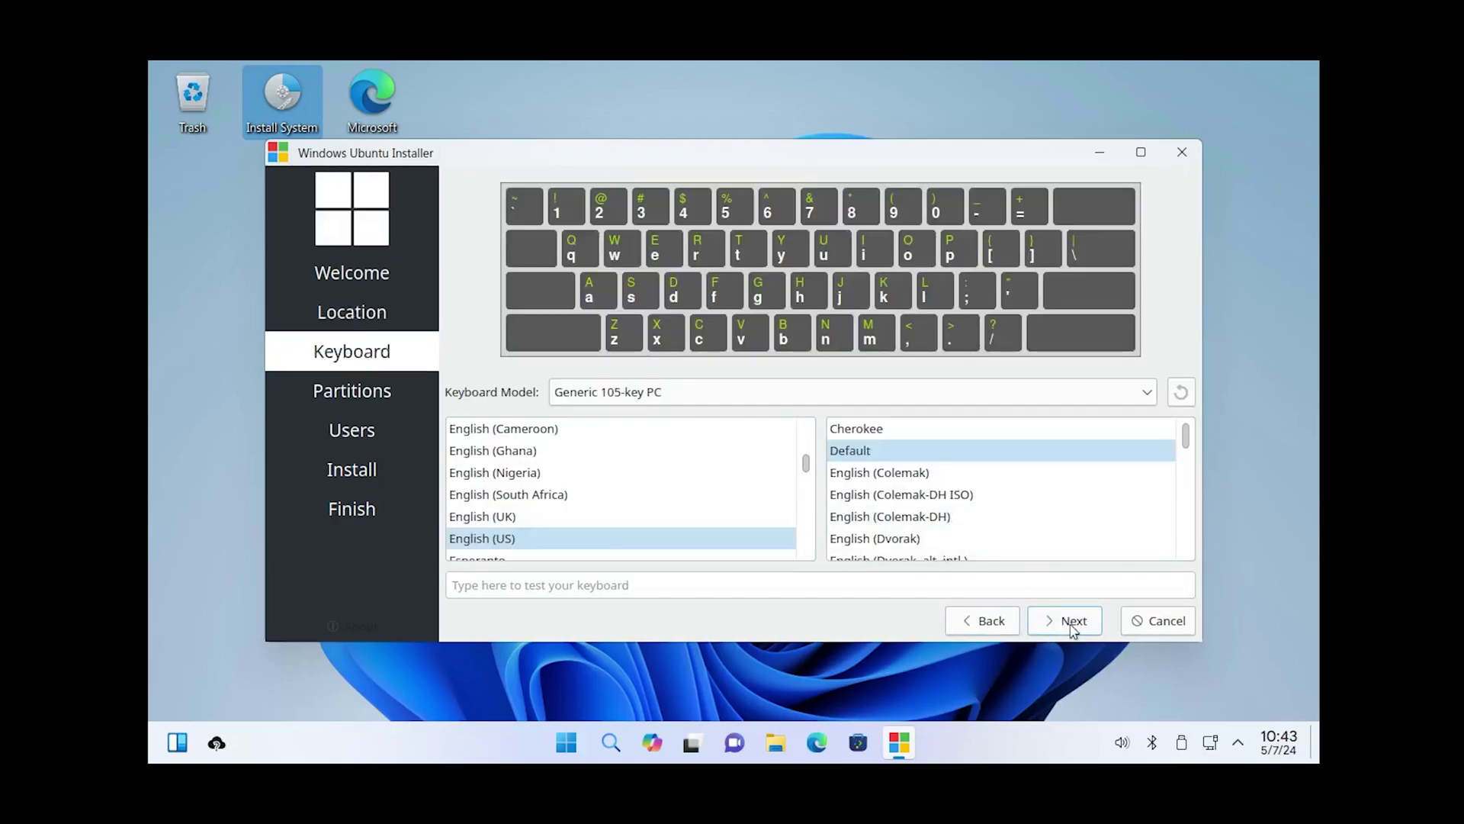
click(1068, 626)
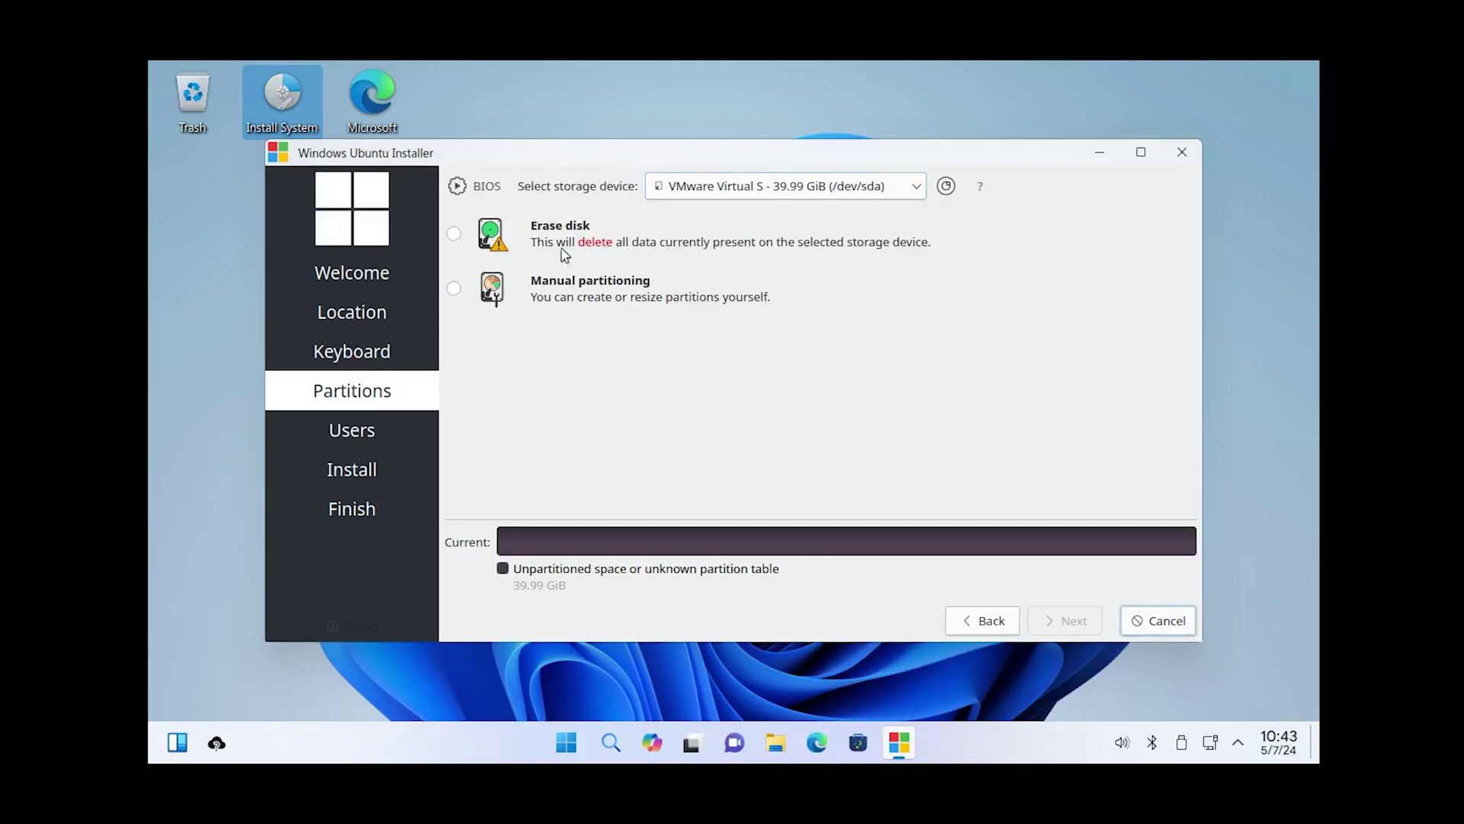
Step: Target the VMware virtual disk and choose Erase disk for the installation
click(847, 194)
click(788, 226)
click(455, 235)
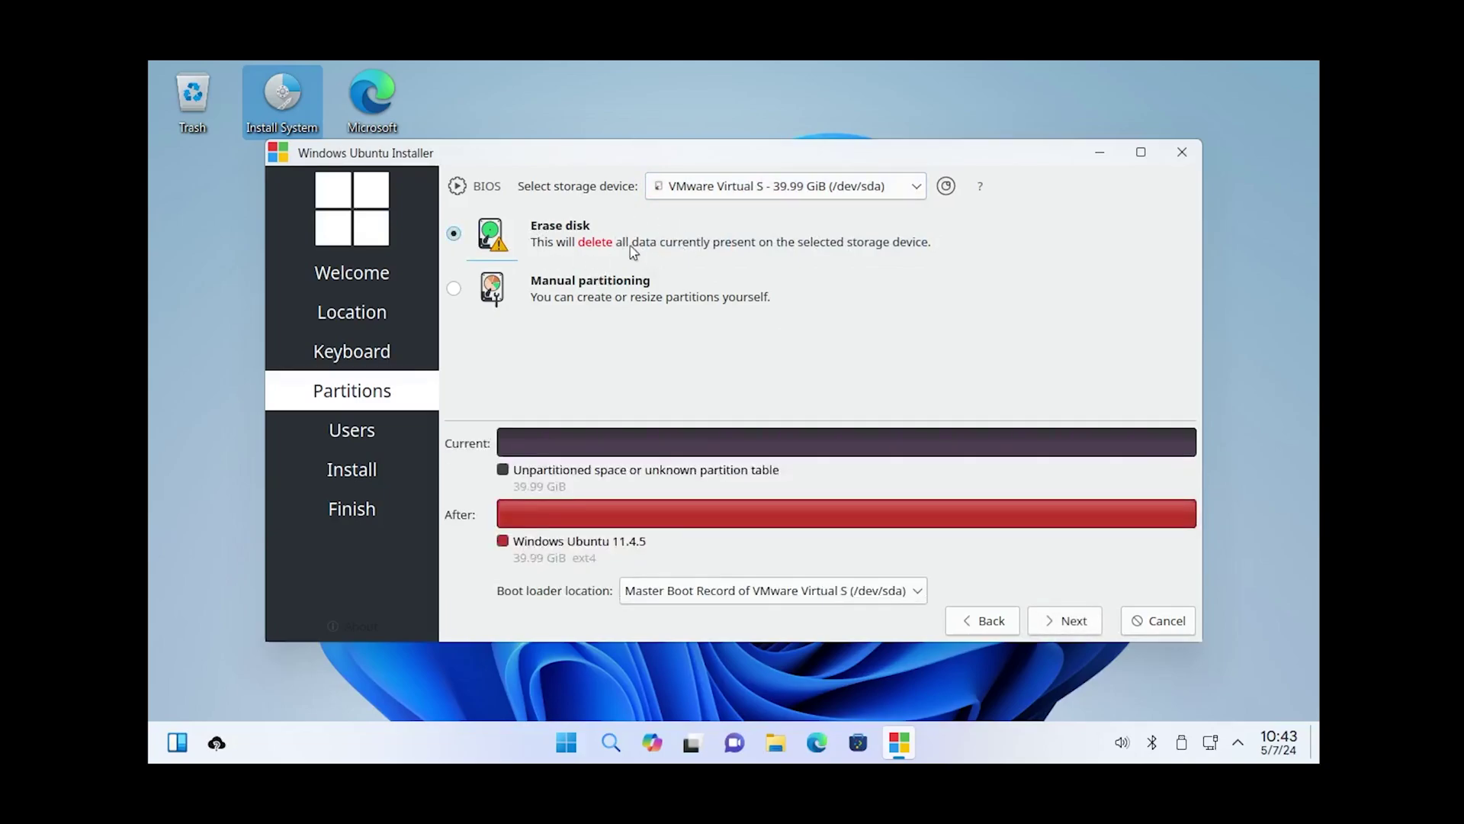
click(1060, 633)
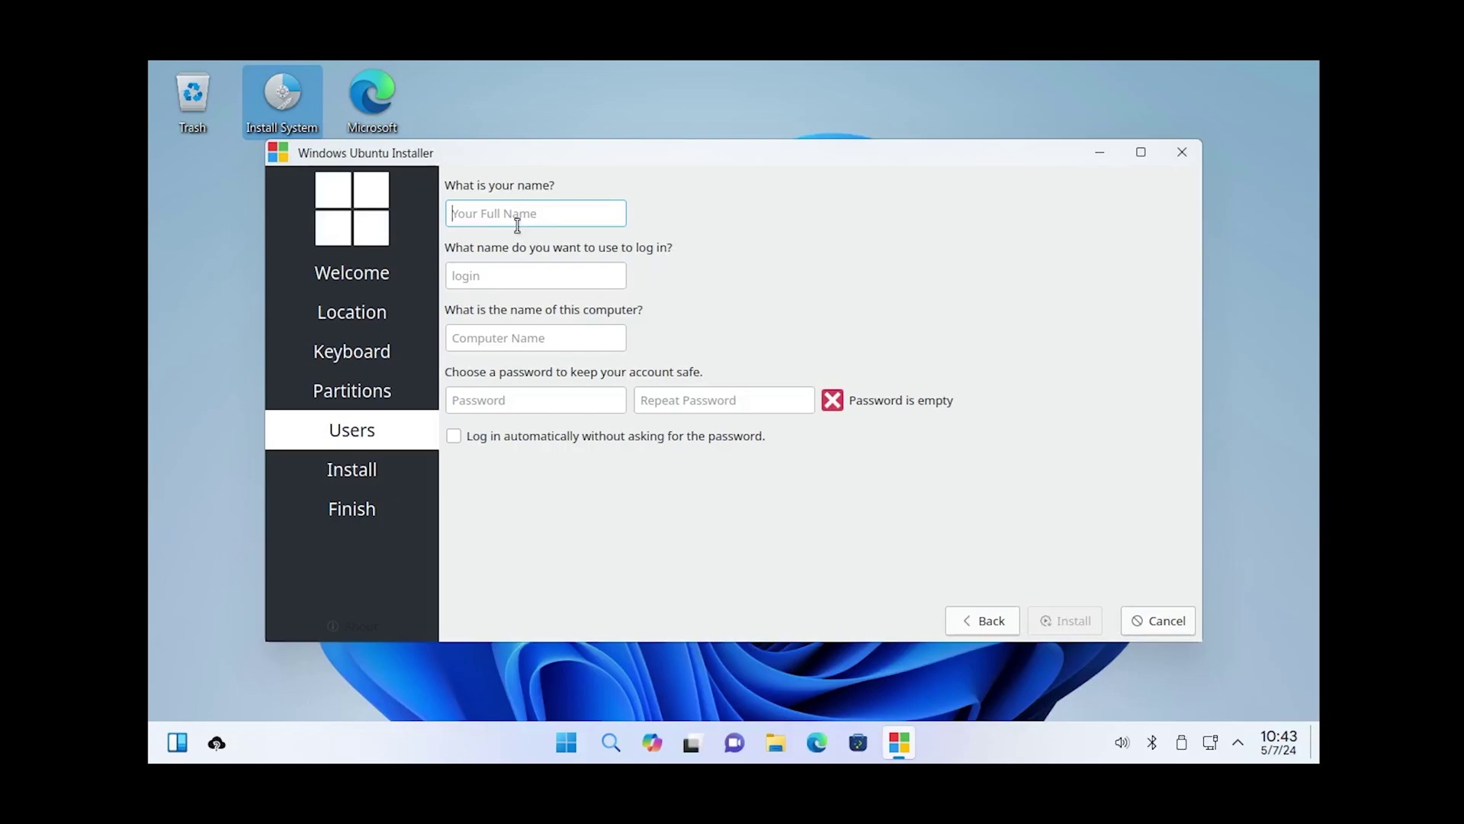
Step: Enter the user's full name, a short computer name, the password twice, and enable automatic login
text(Pritam)
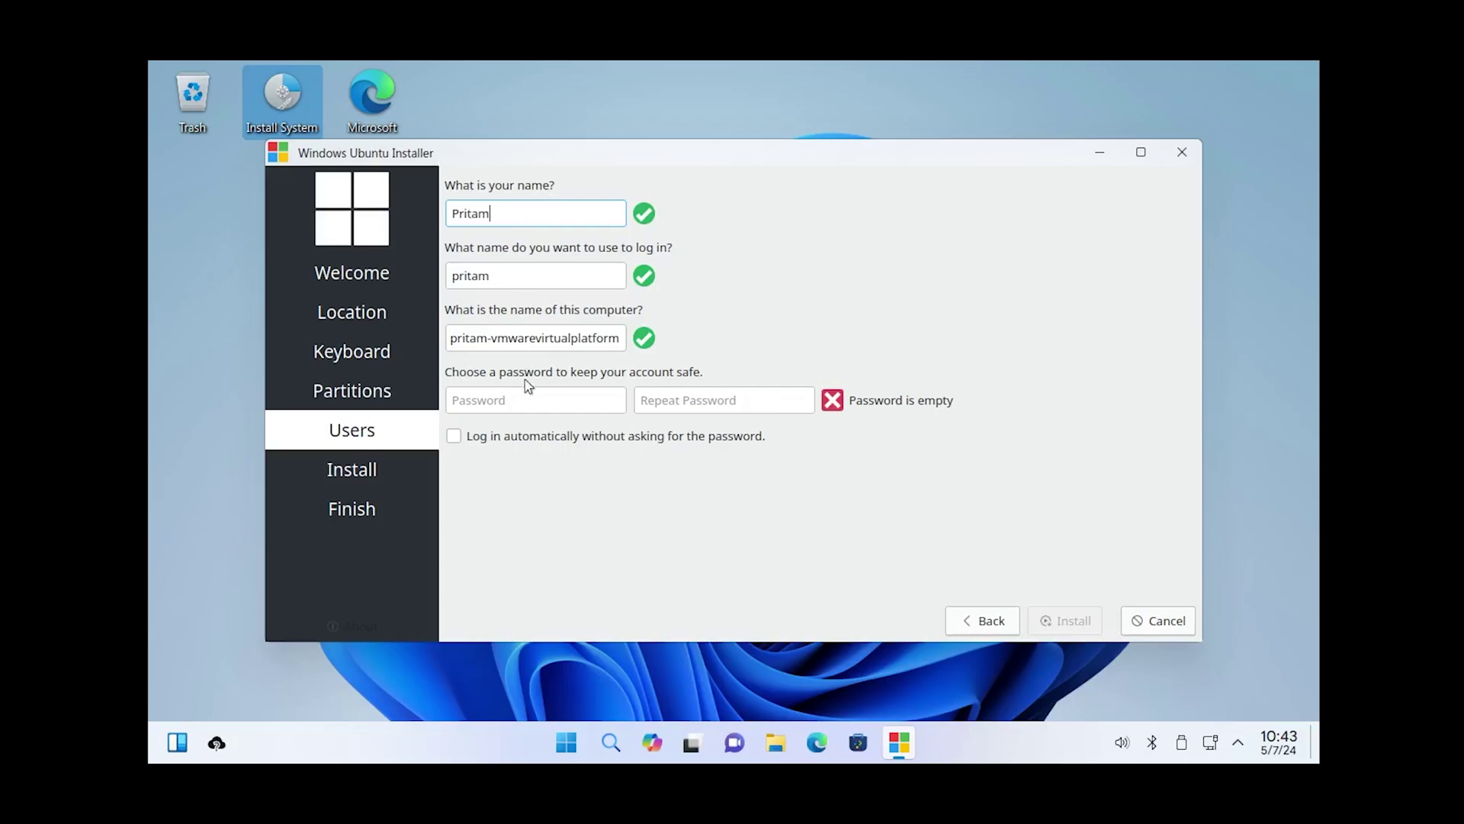
key(Tab)
key(Tab)
text(pritam-vm)
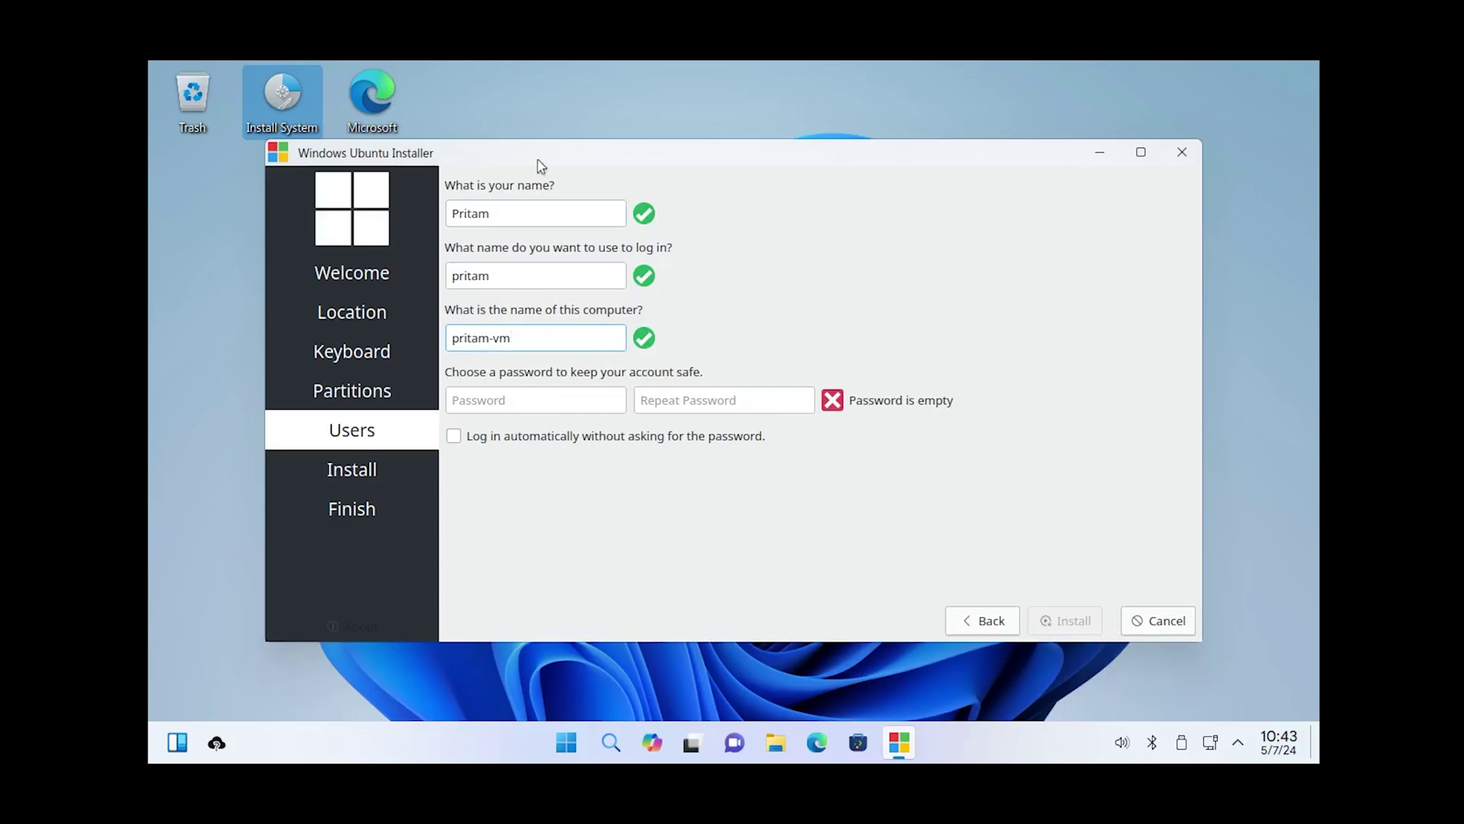
click(535, 279)
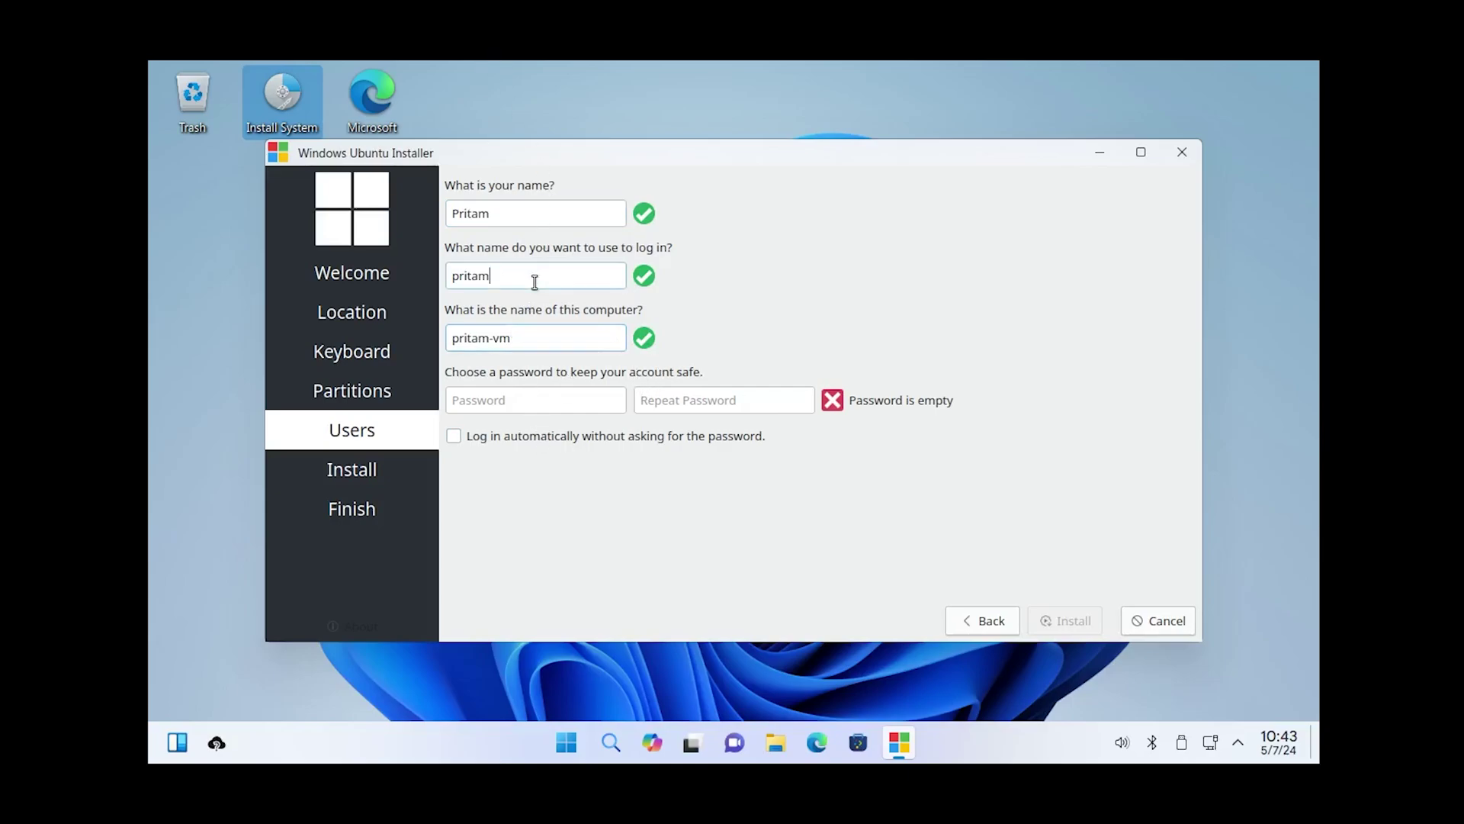
click(549, 336)
click(570, 402)
text(********)
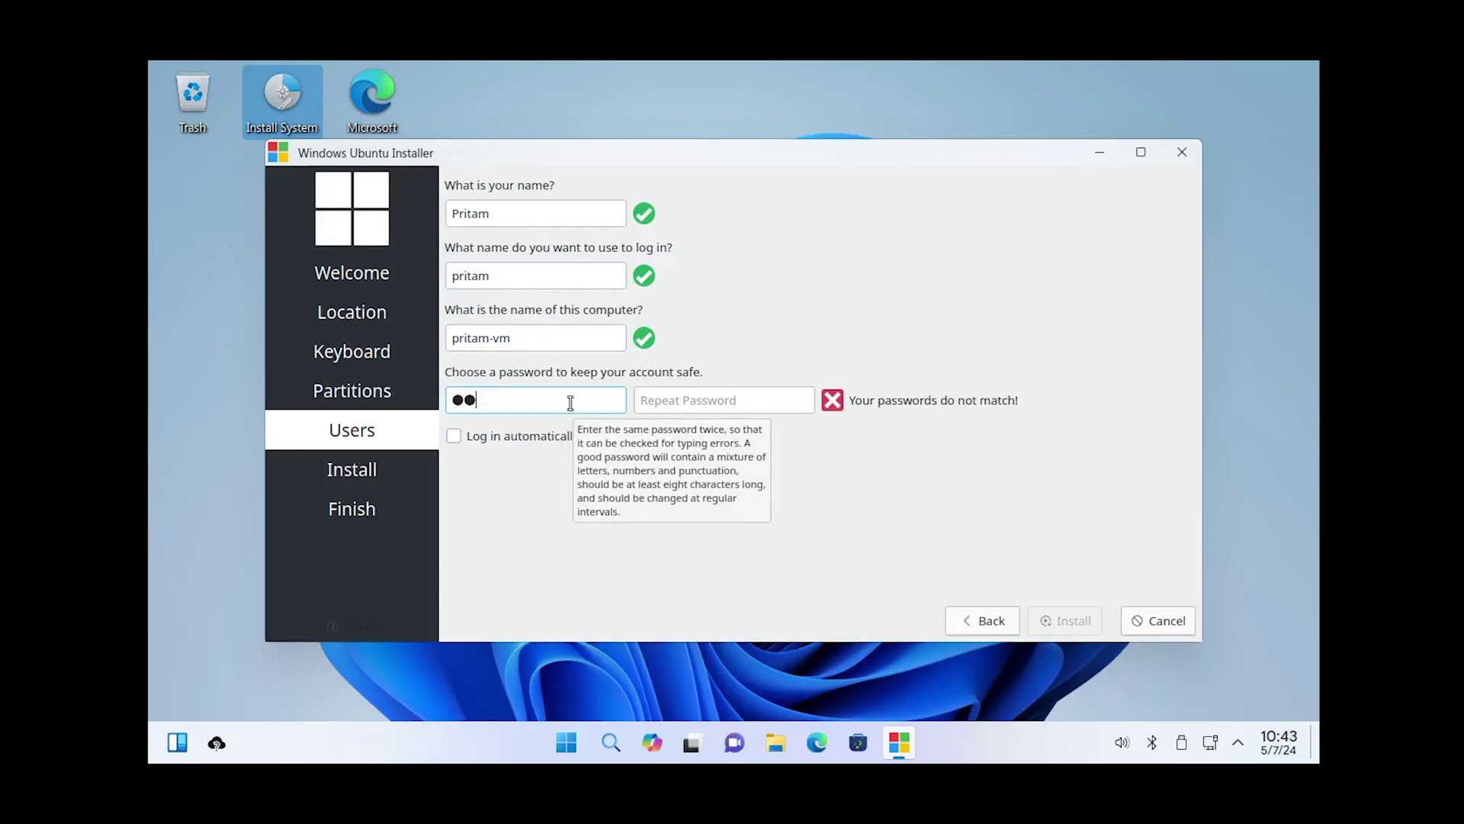
key(Tab)
text(********)
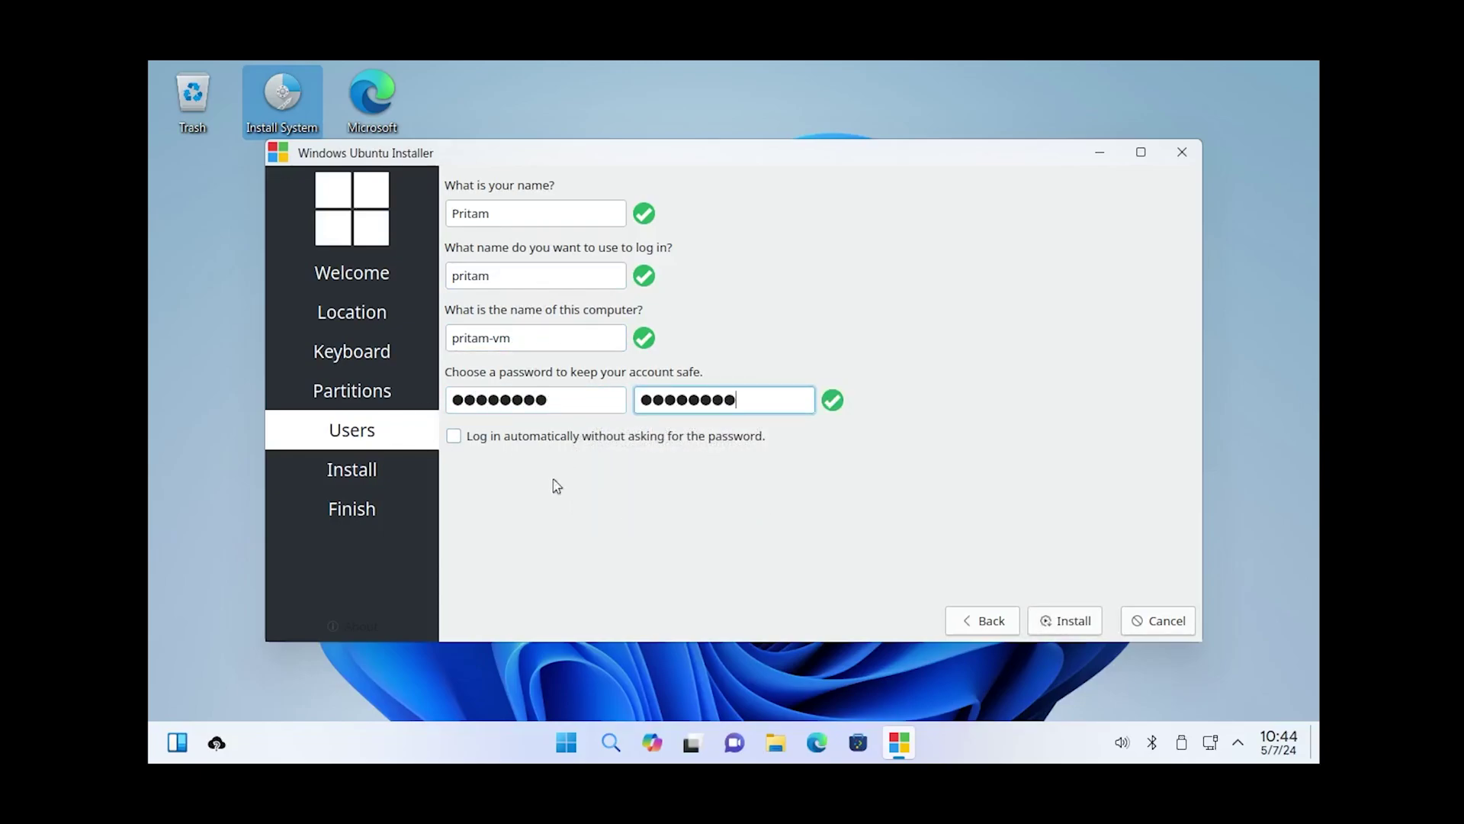
click(483, 436)
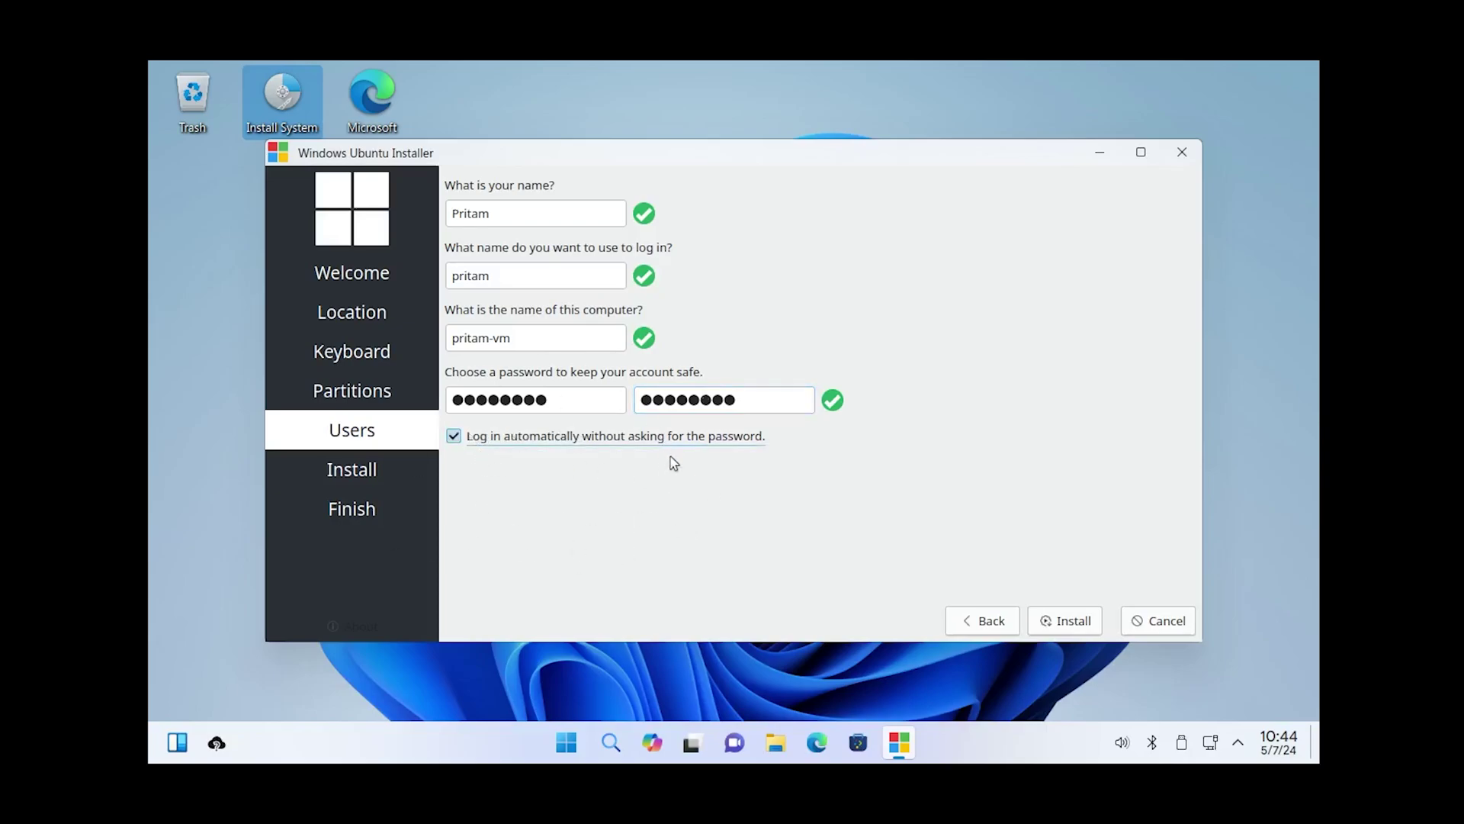
Step: Install Windows Ubuntu 11.4.5 and let it finish and reboot into the installed system
click(1060, 624)
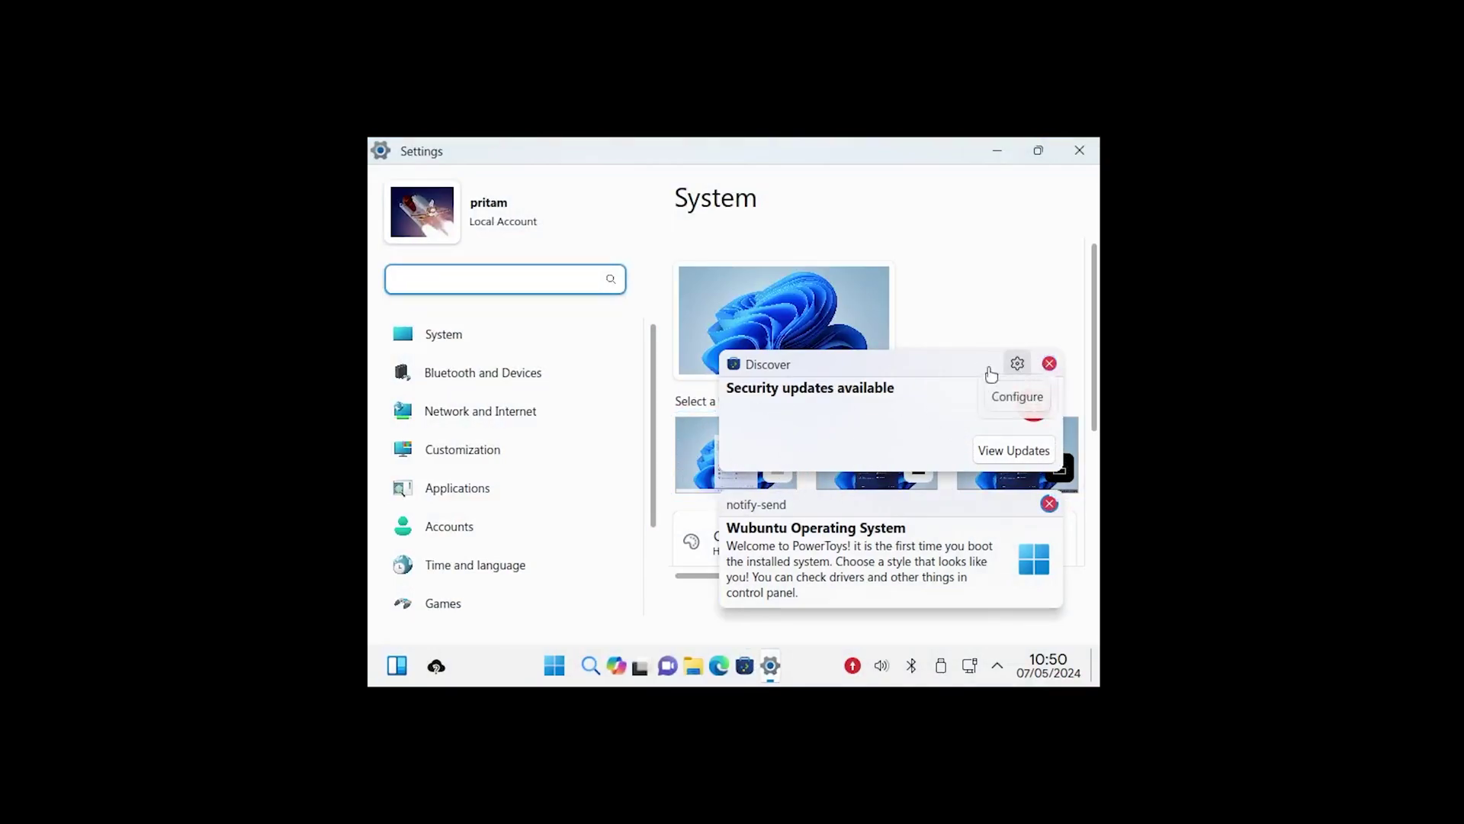
Step: From the update notification's gear, open Discover and browse Graphics, Updates, then System Settings
click(1017, 363)
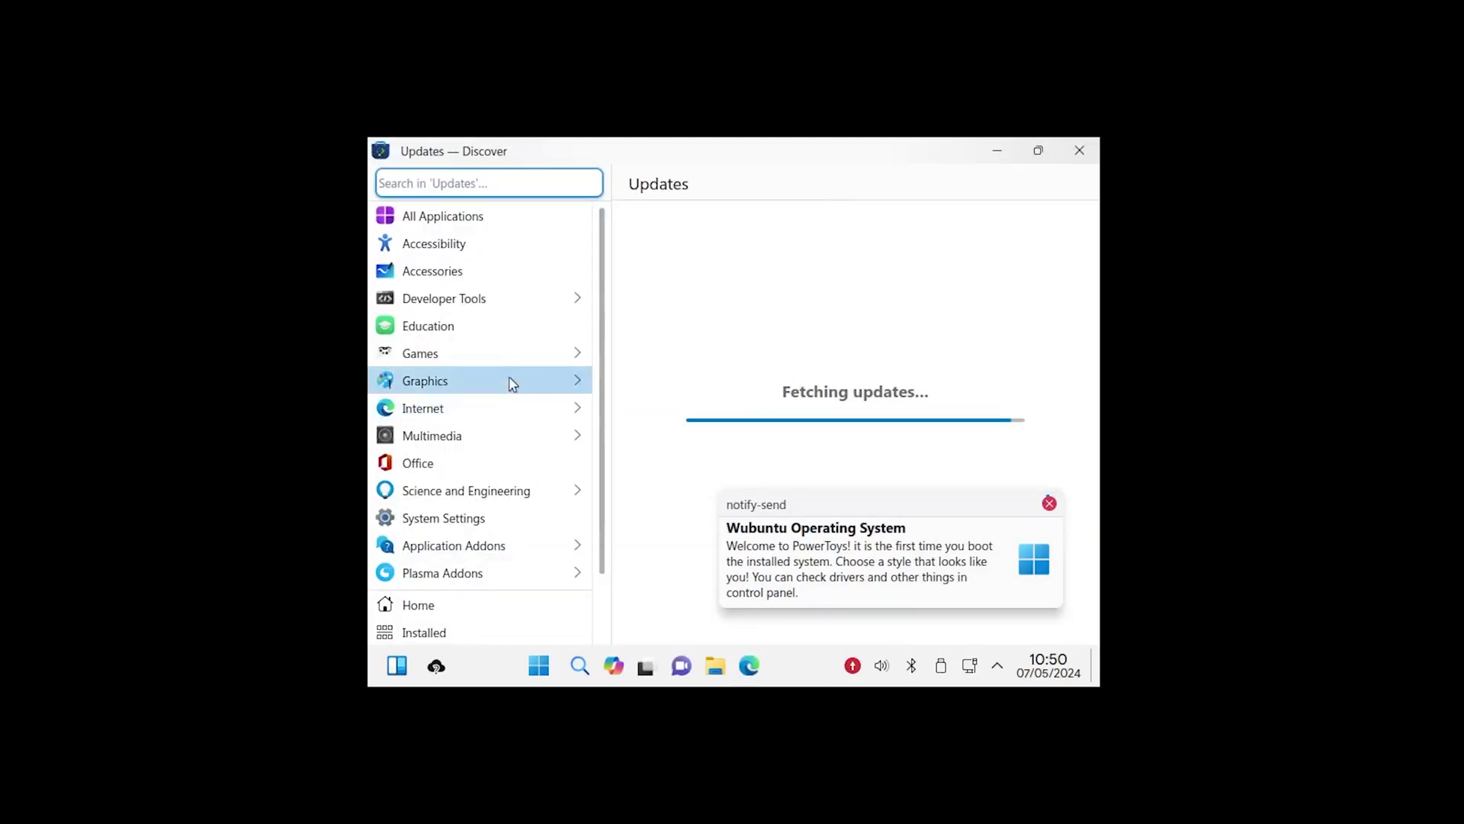
click(506, 382)
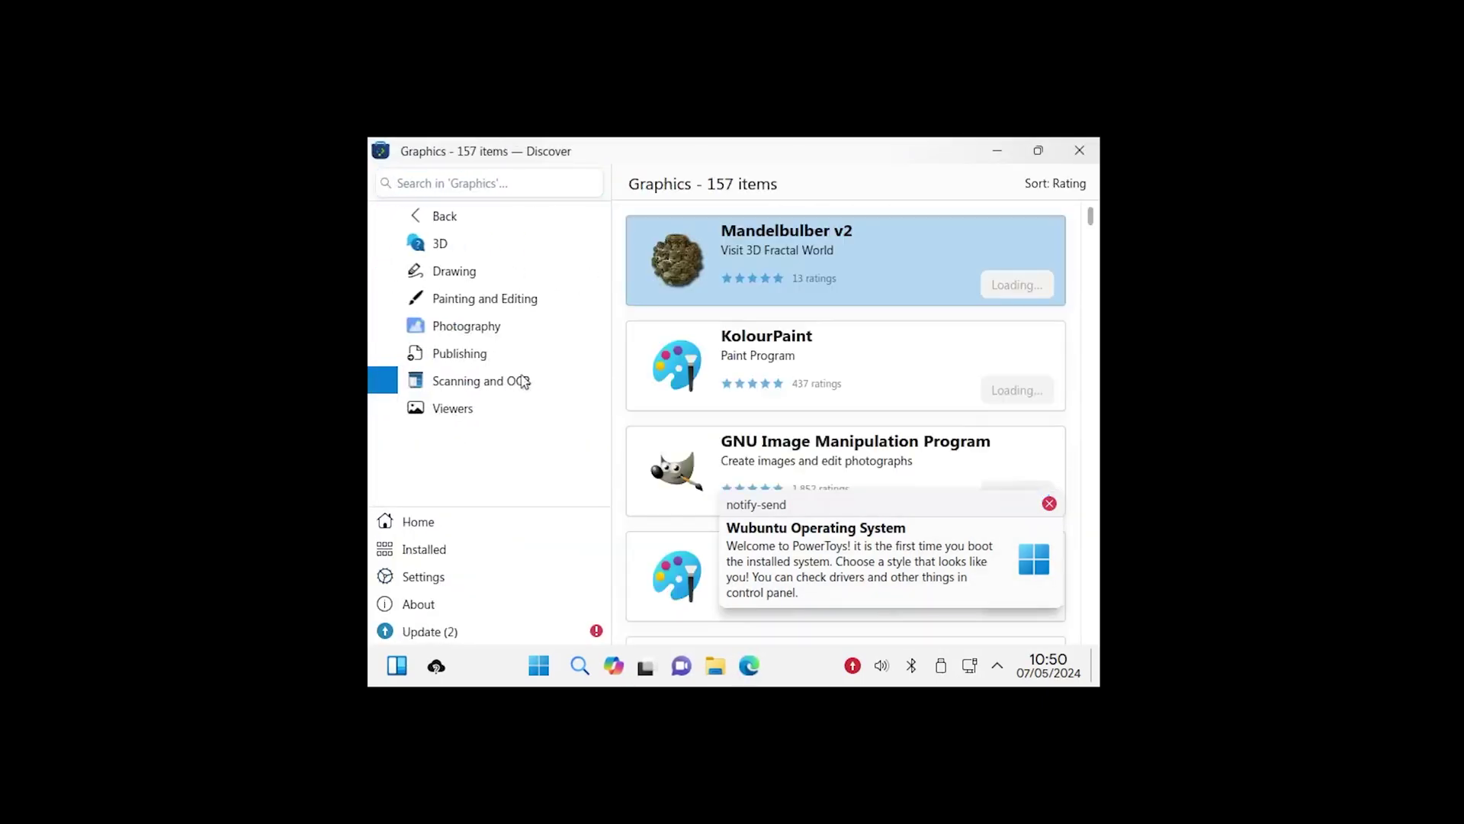
scroll(966, 480, down, 10)
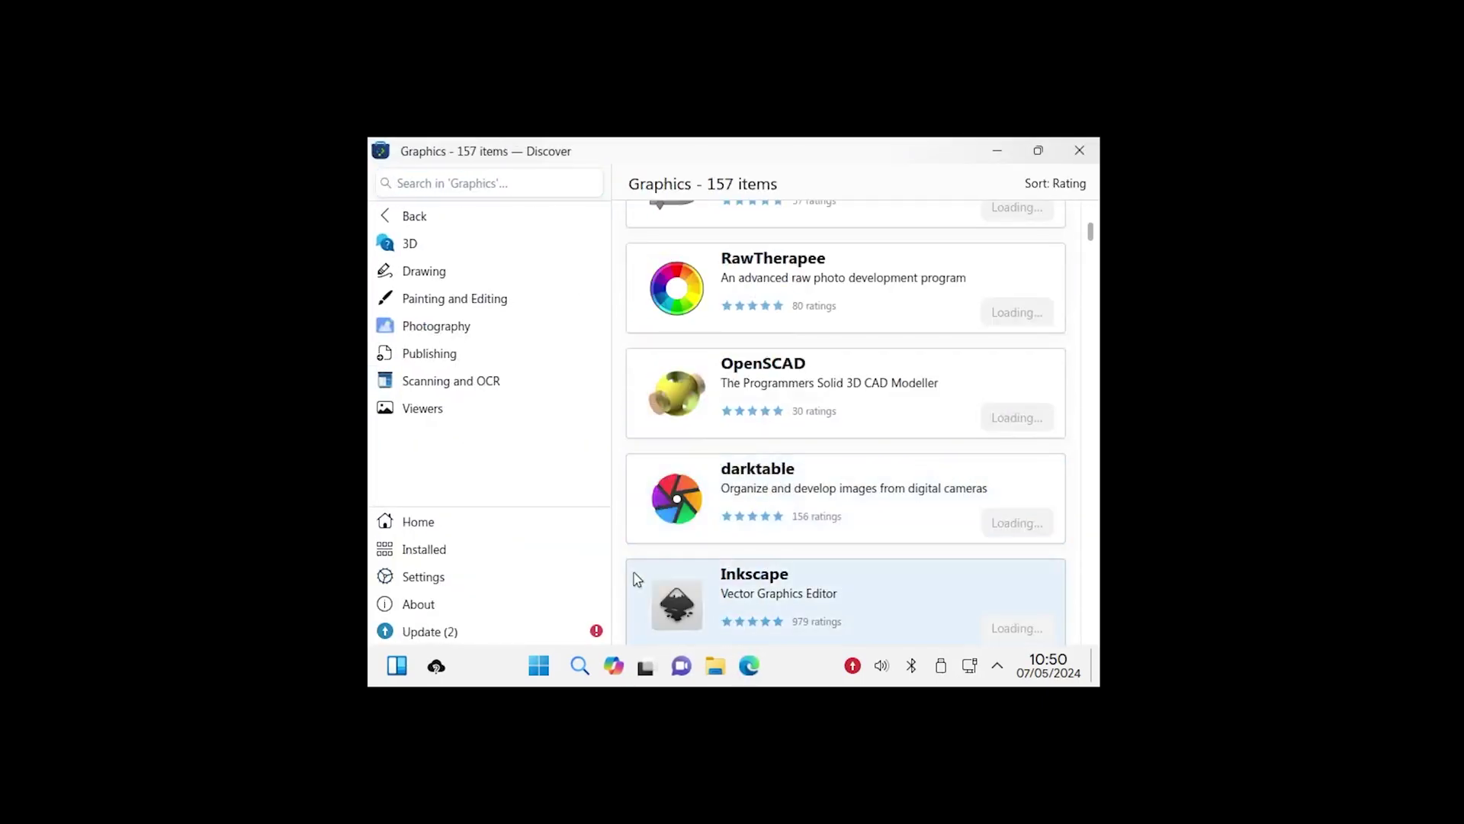
click(507, 632)
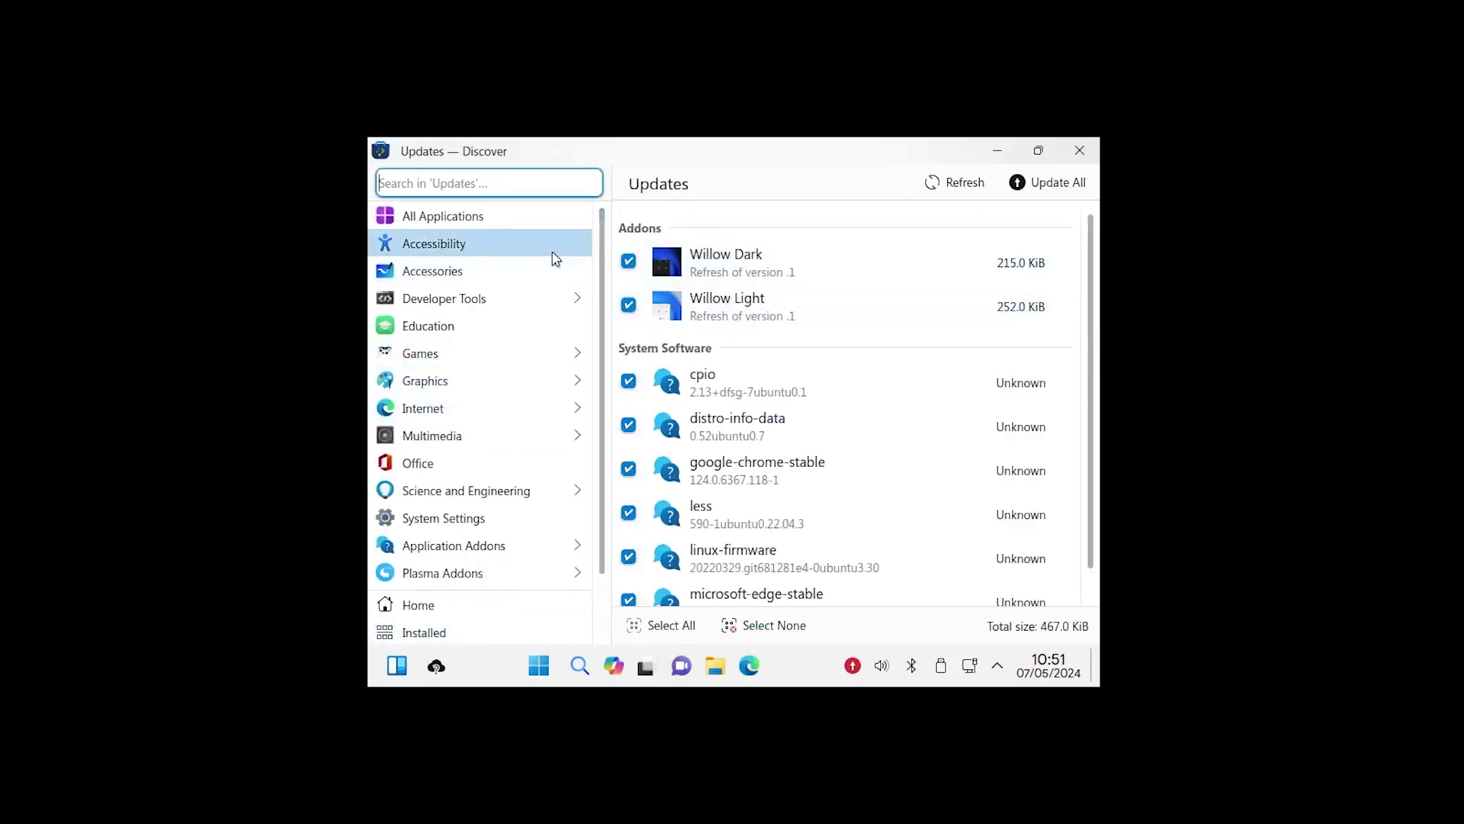
click(537, 522)
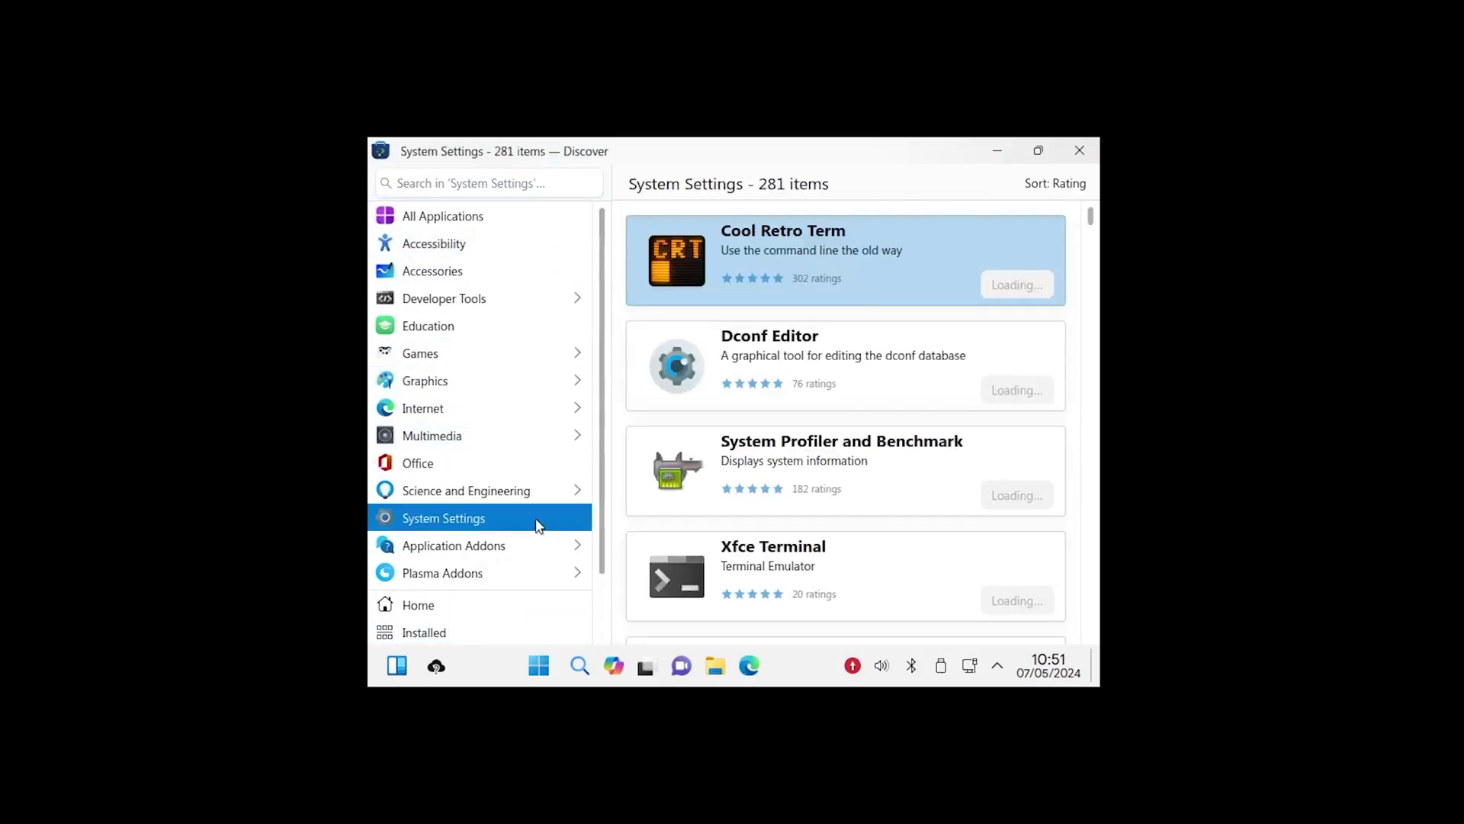
scroll(800, 397, down, 1)
scroll(907, 503, up, 1)
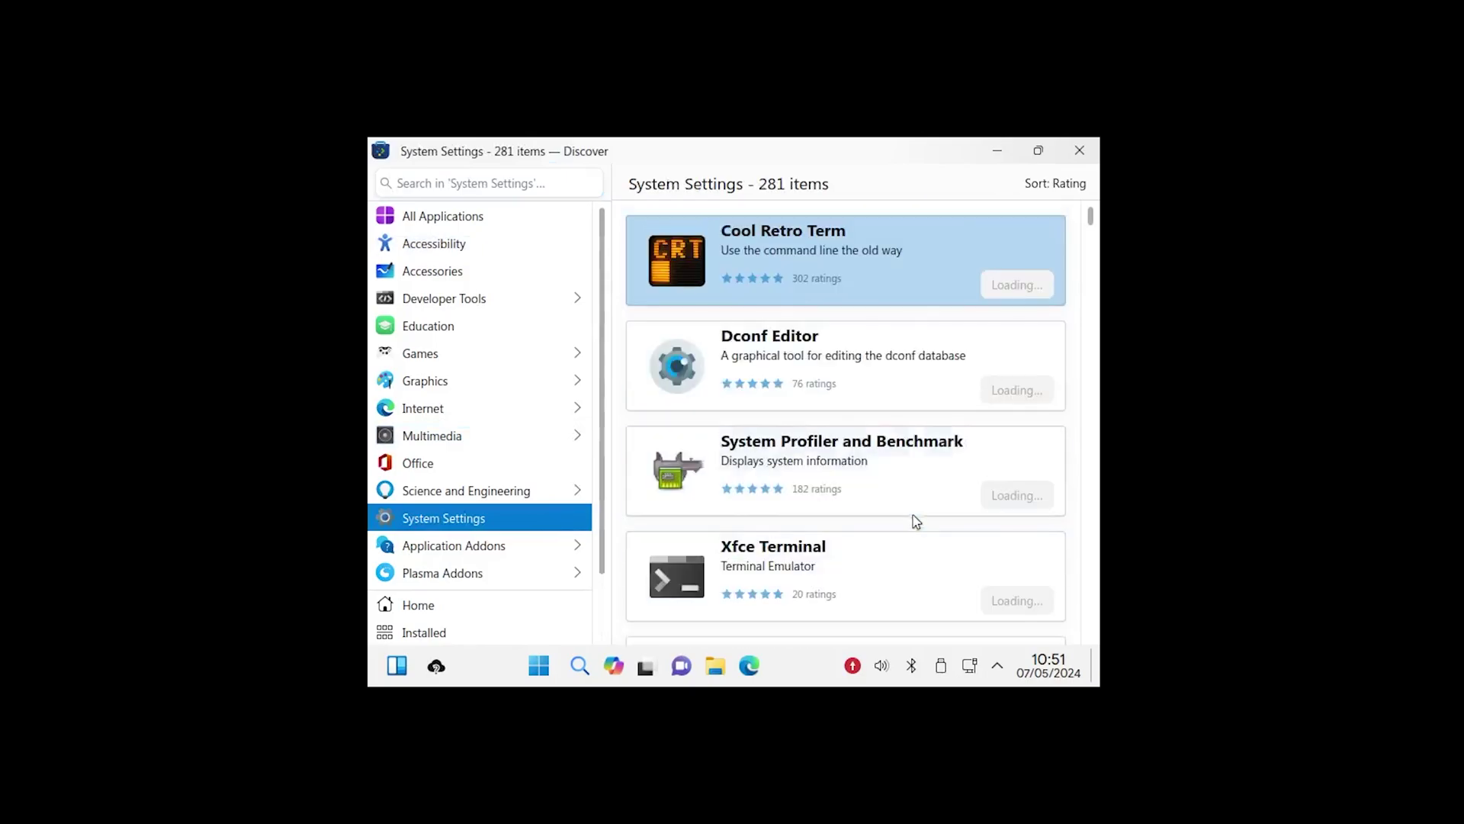
scroll(916, 522, down, 5)
Step: Search Discover for 'resolution' and install the Monitor Settings app, authorizing with the password
click(485, 183)
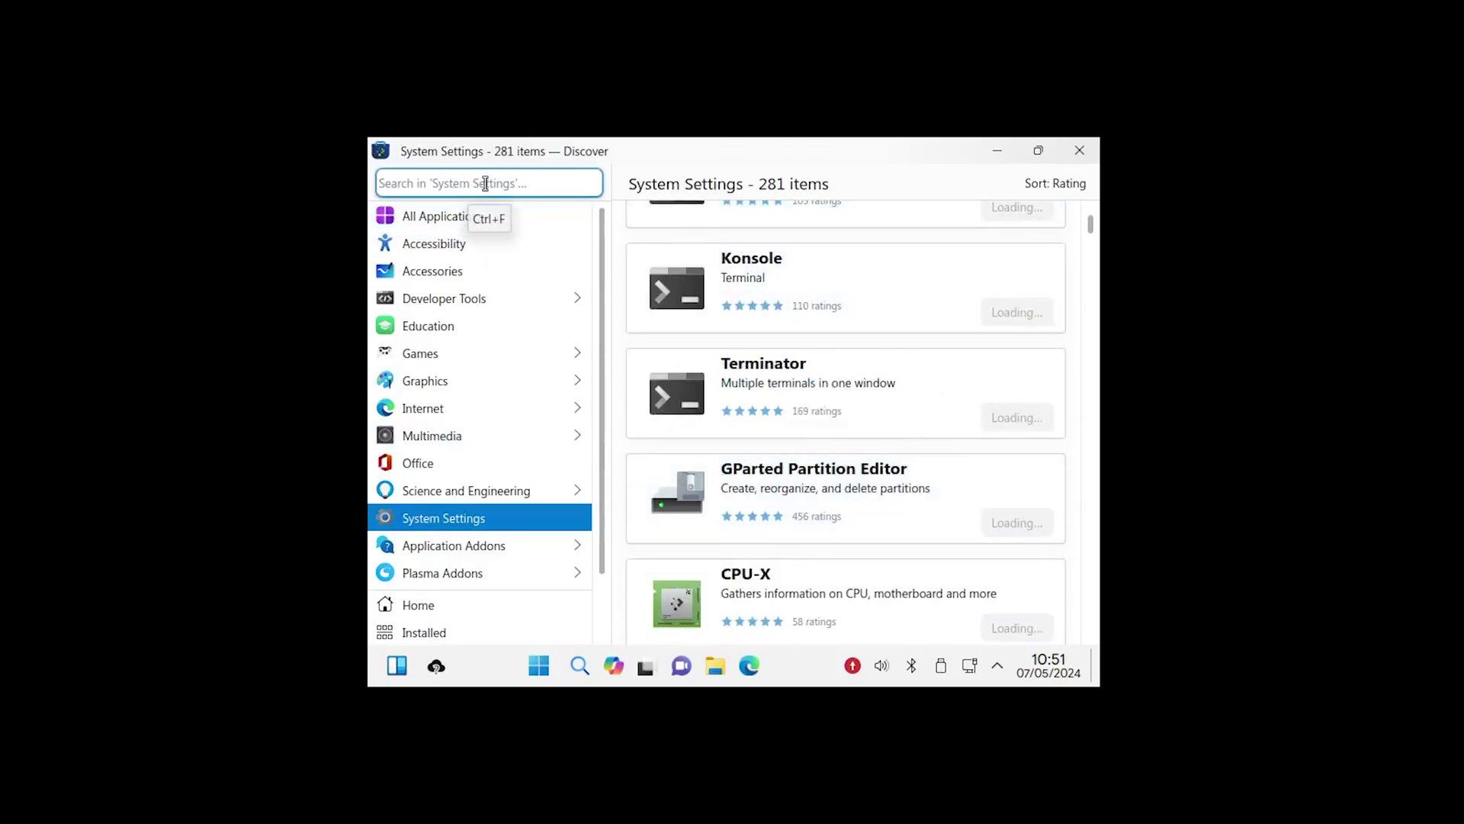
text(resoluti)
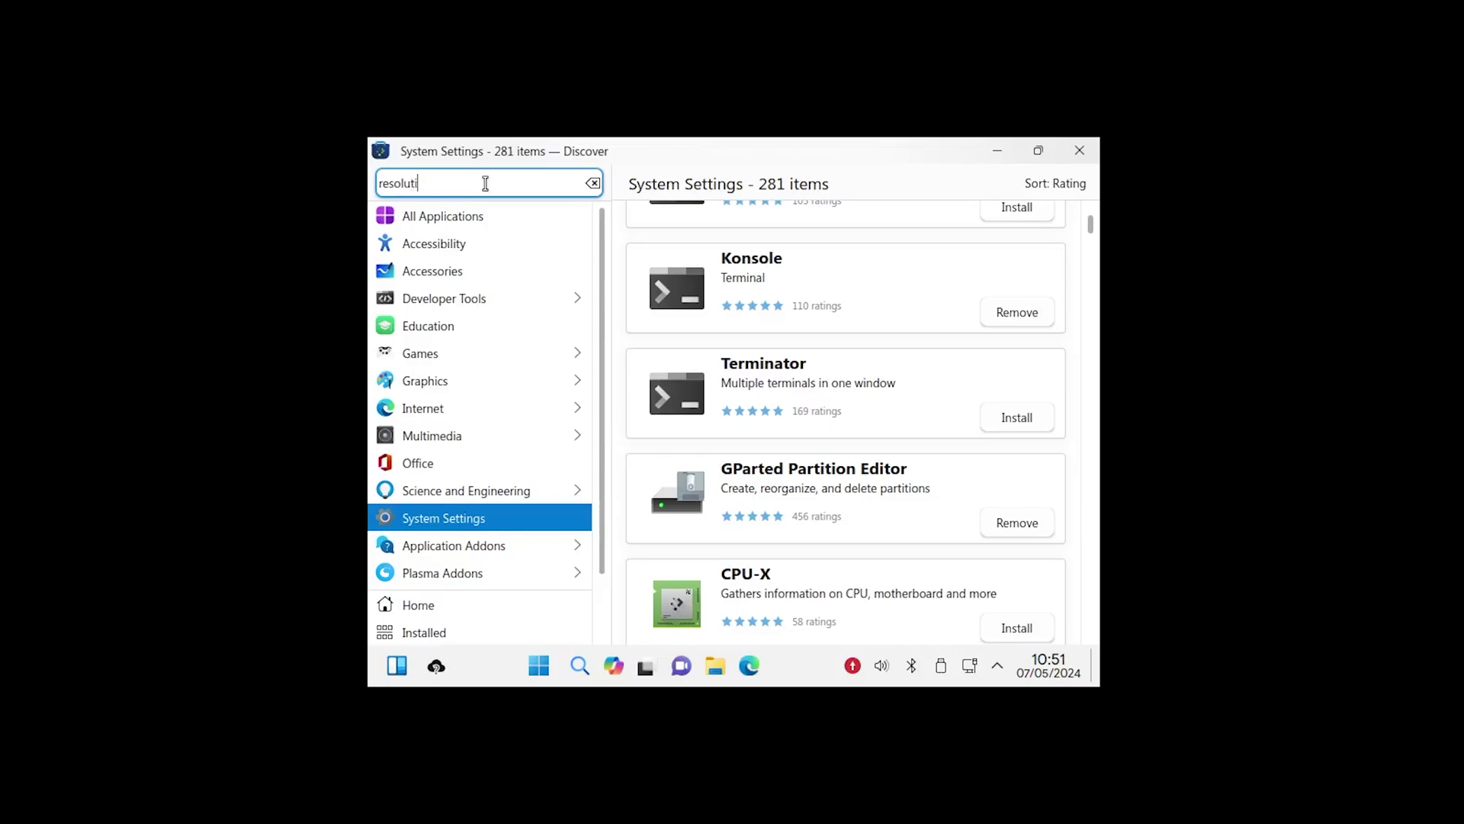
text(on)
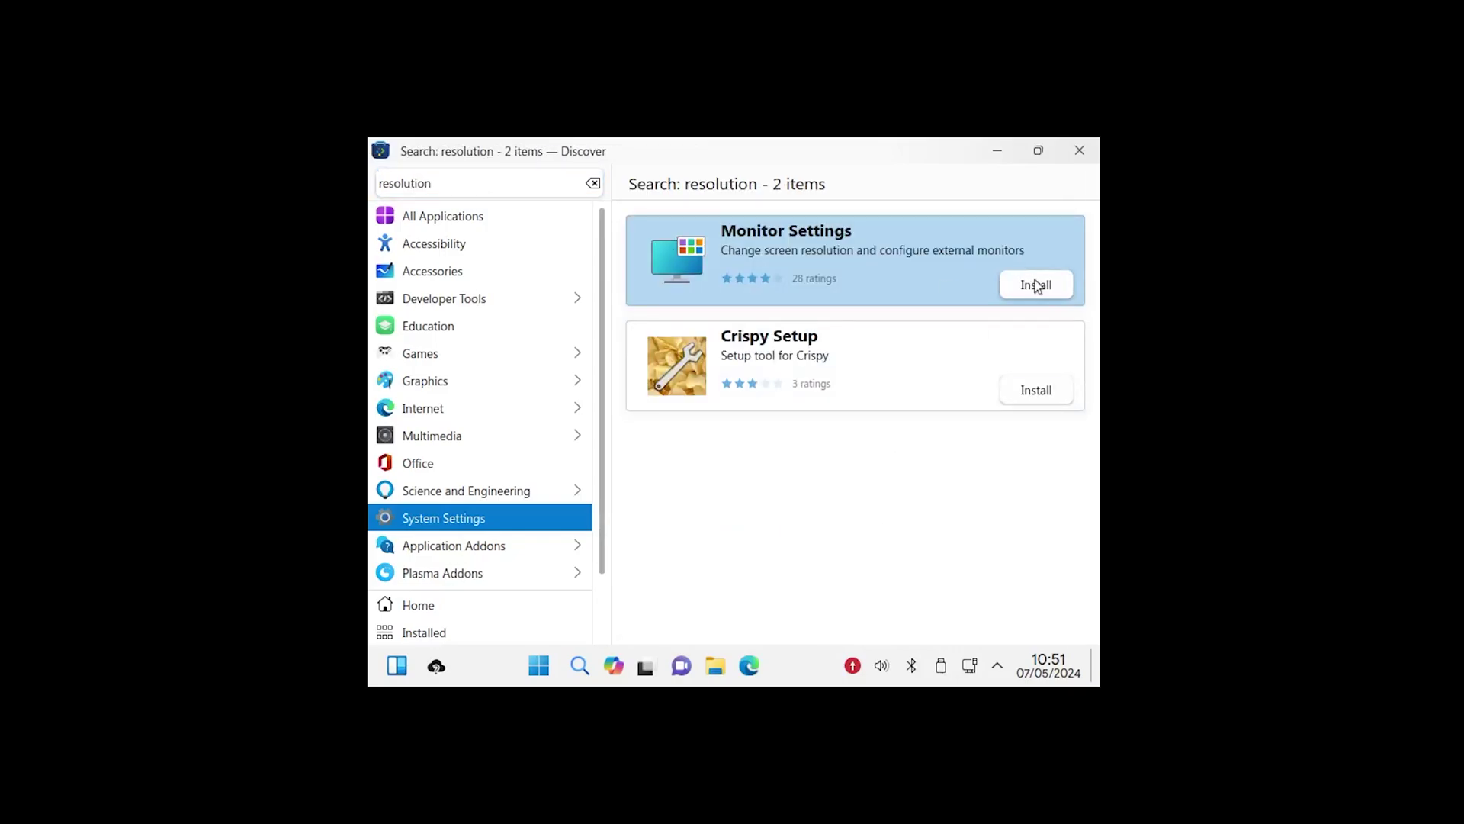
click(1037, 286)
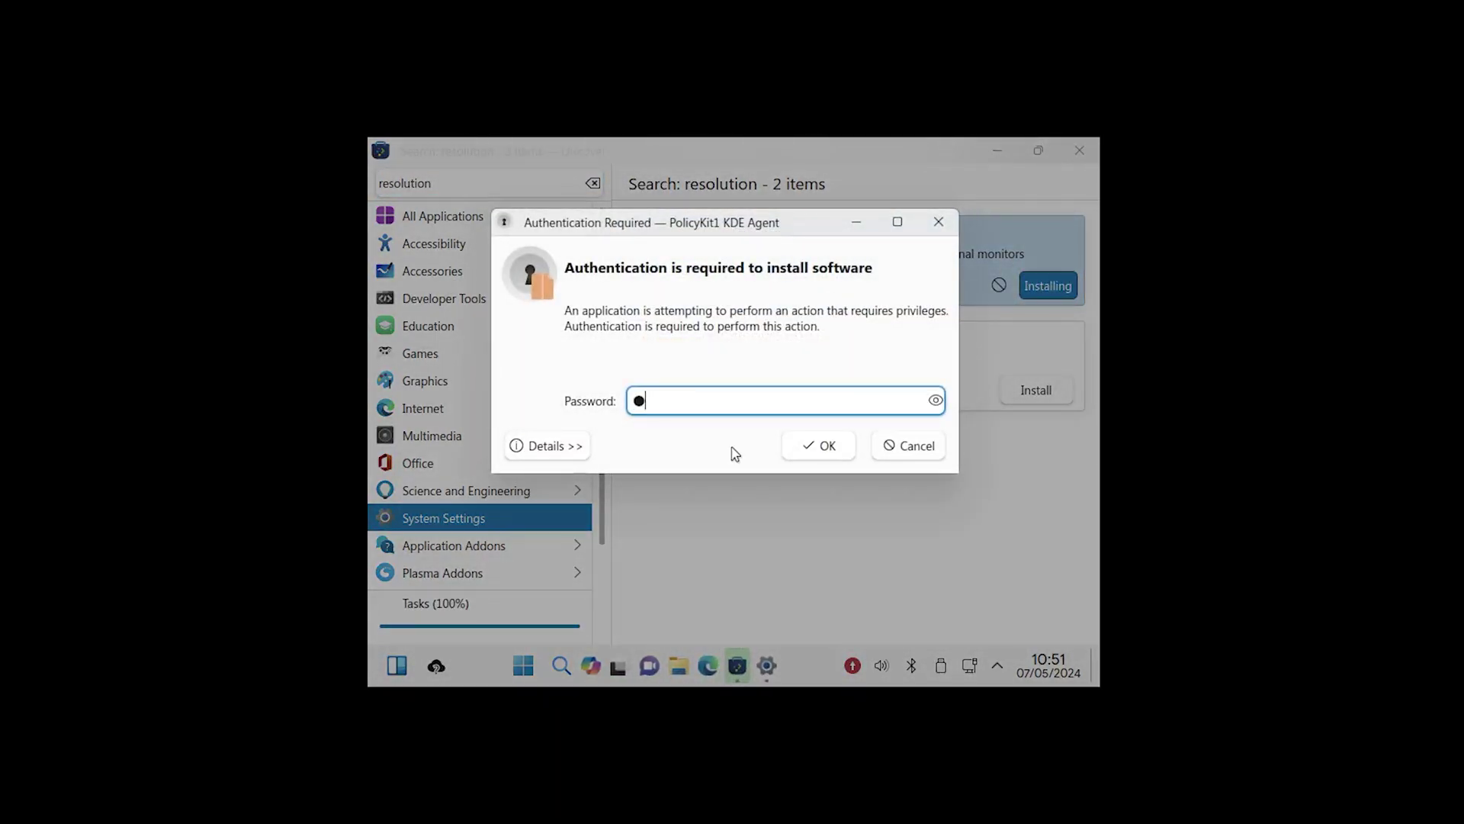
key(Return)
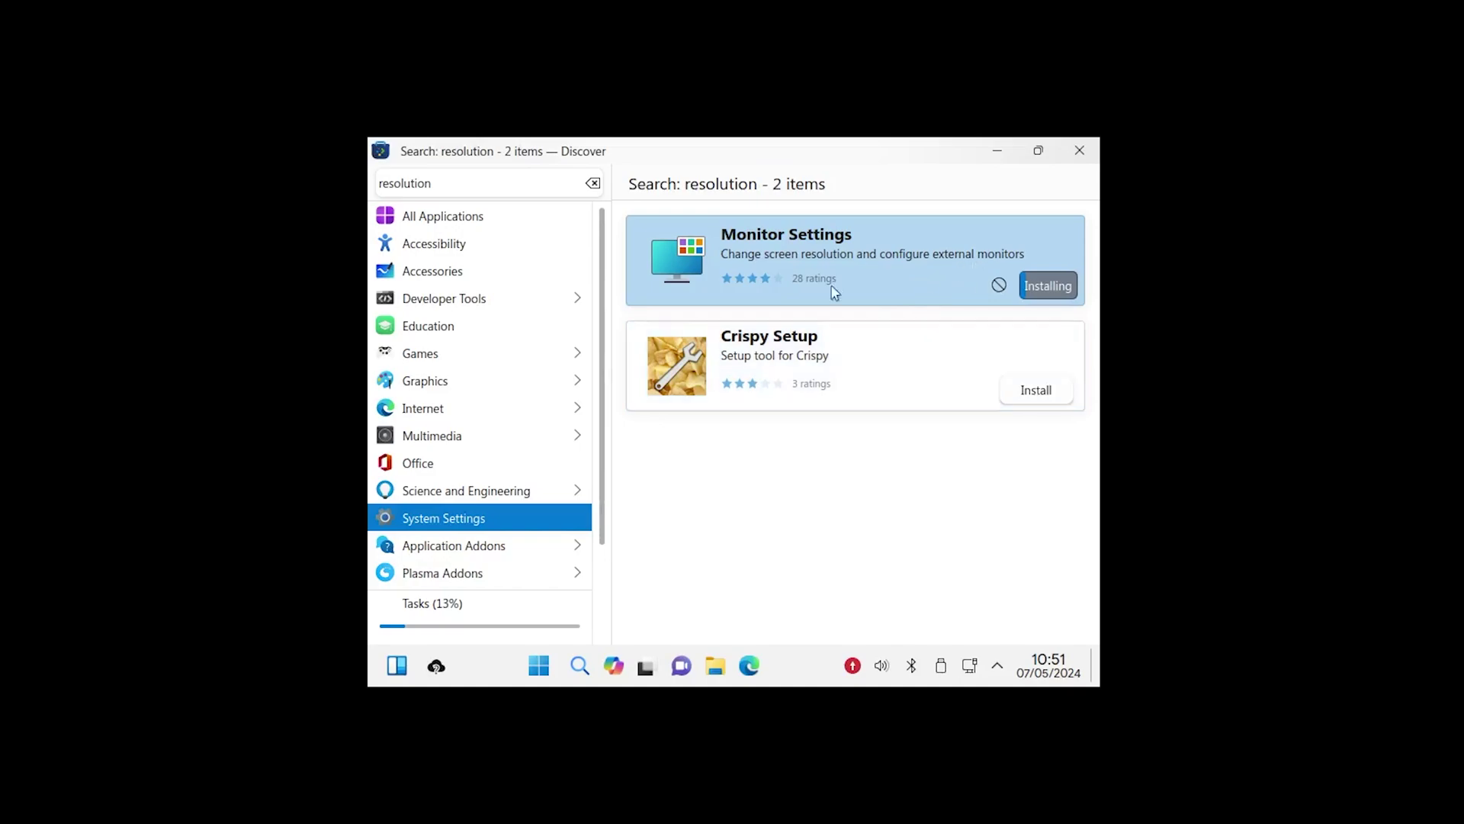
Step: Launch Monitor Settings and pick a new, much larger screen resolution from its list
click(670, 272)
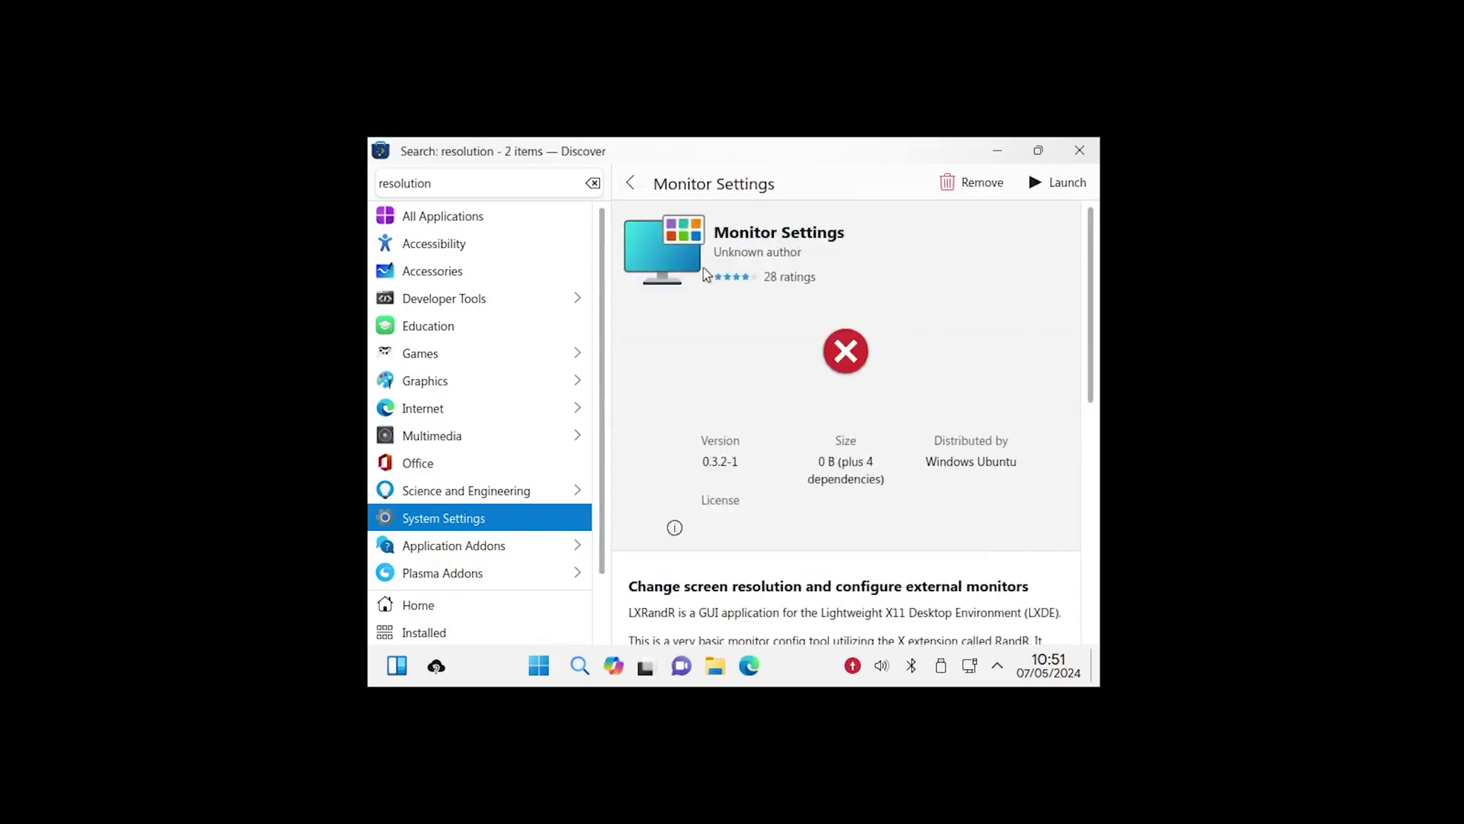
scroll(776, 455, down, 3)
scroll(997, 233, up, 3)
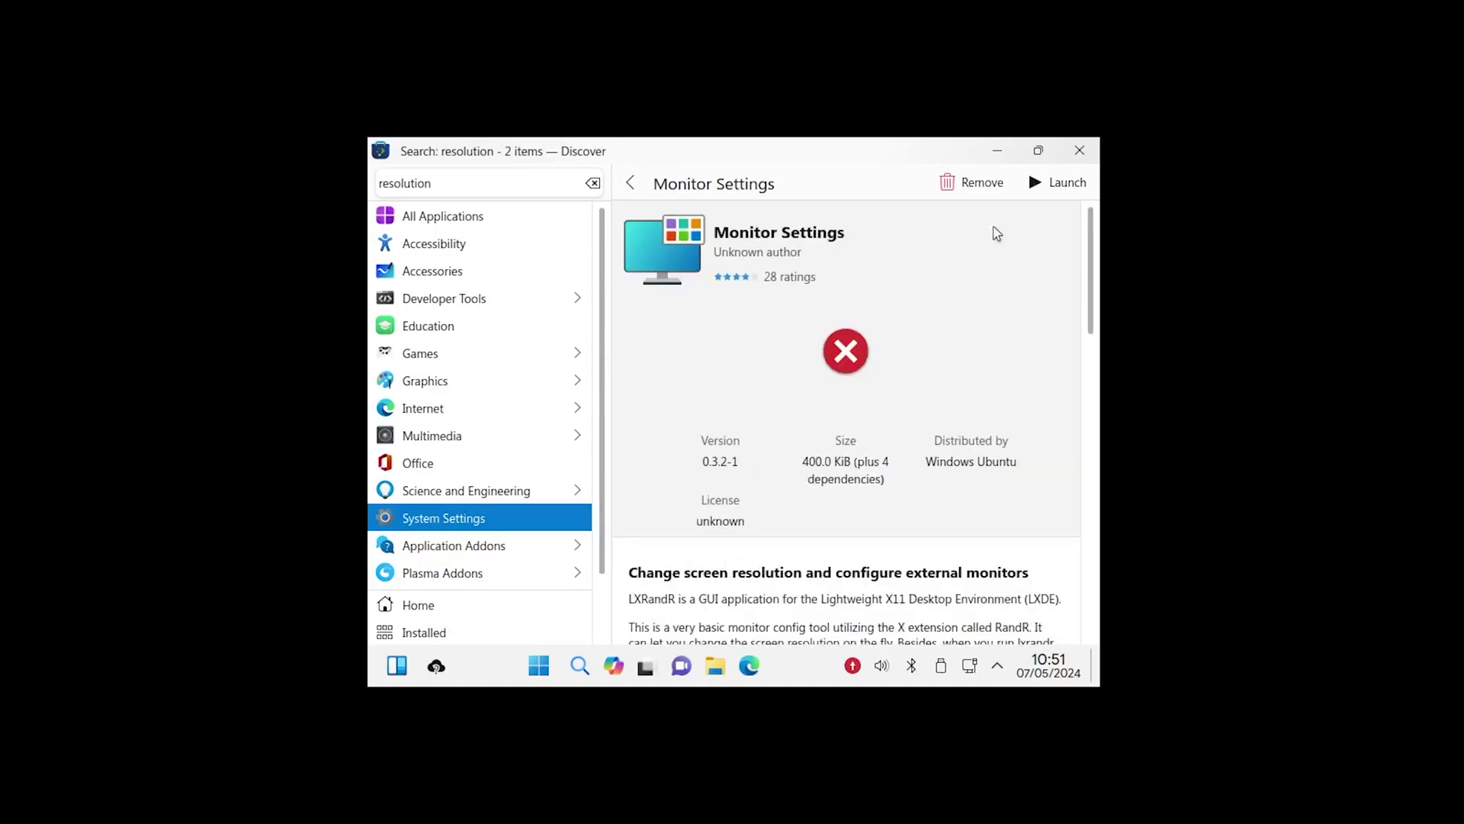
click(1060, 191)
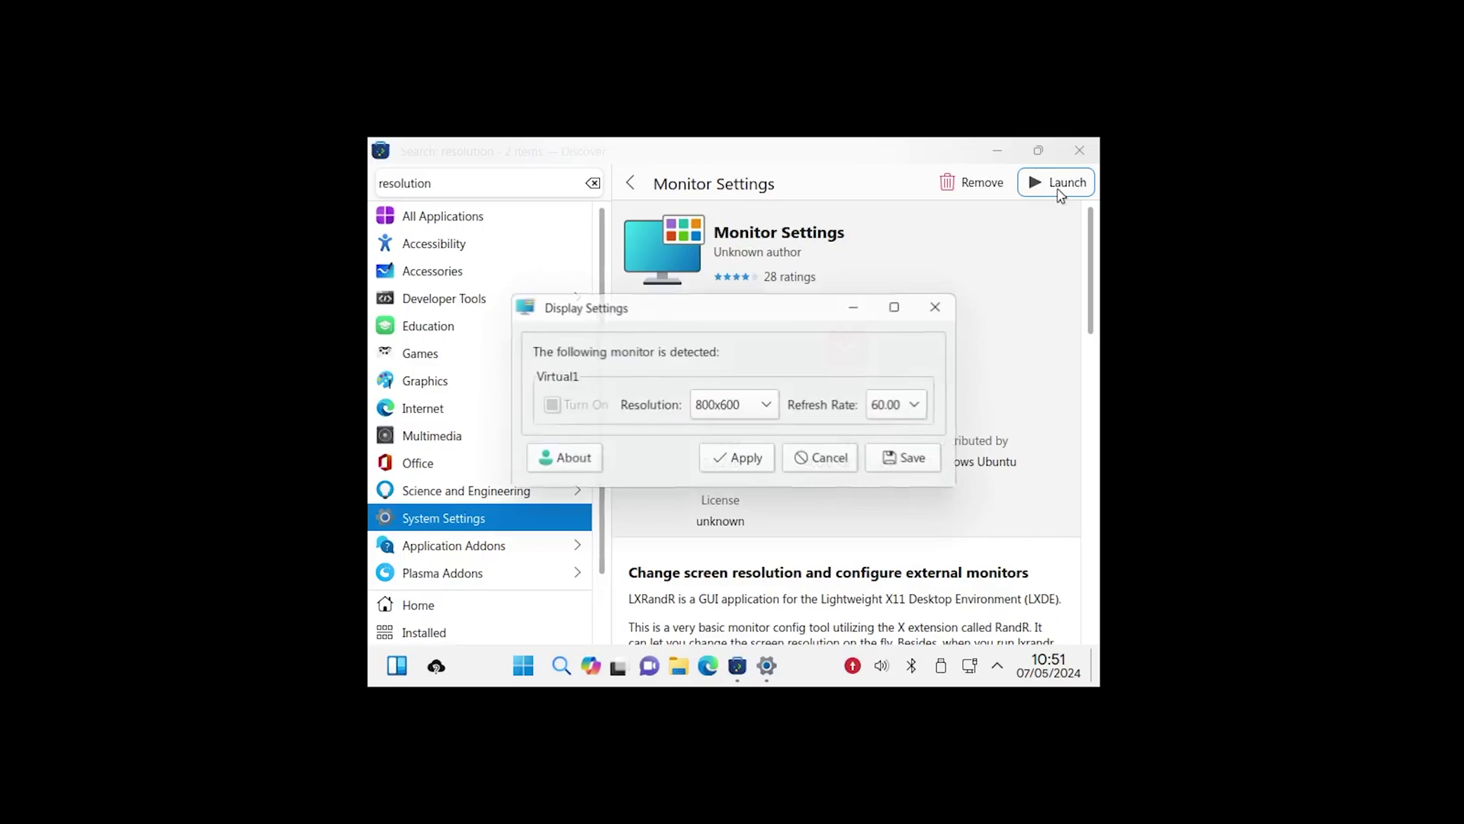
click(769, 403)
click(770, 397)
click(770, 397)
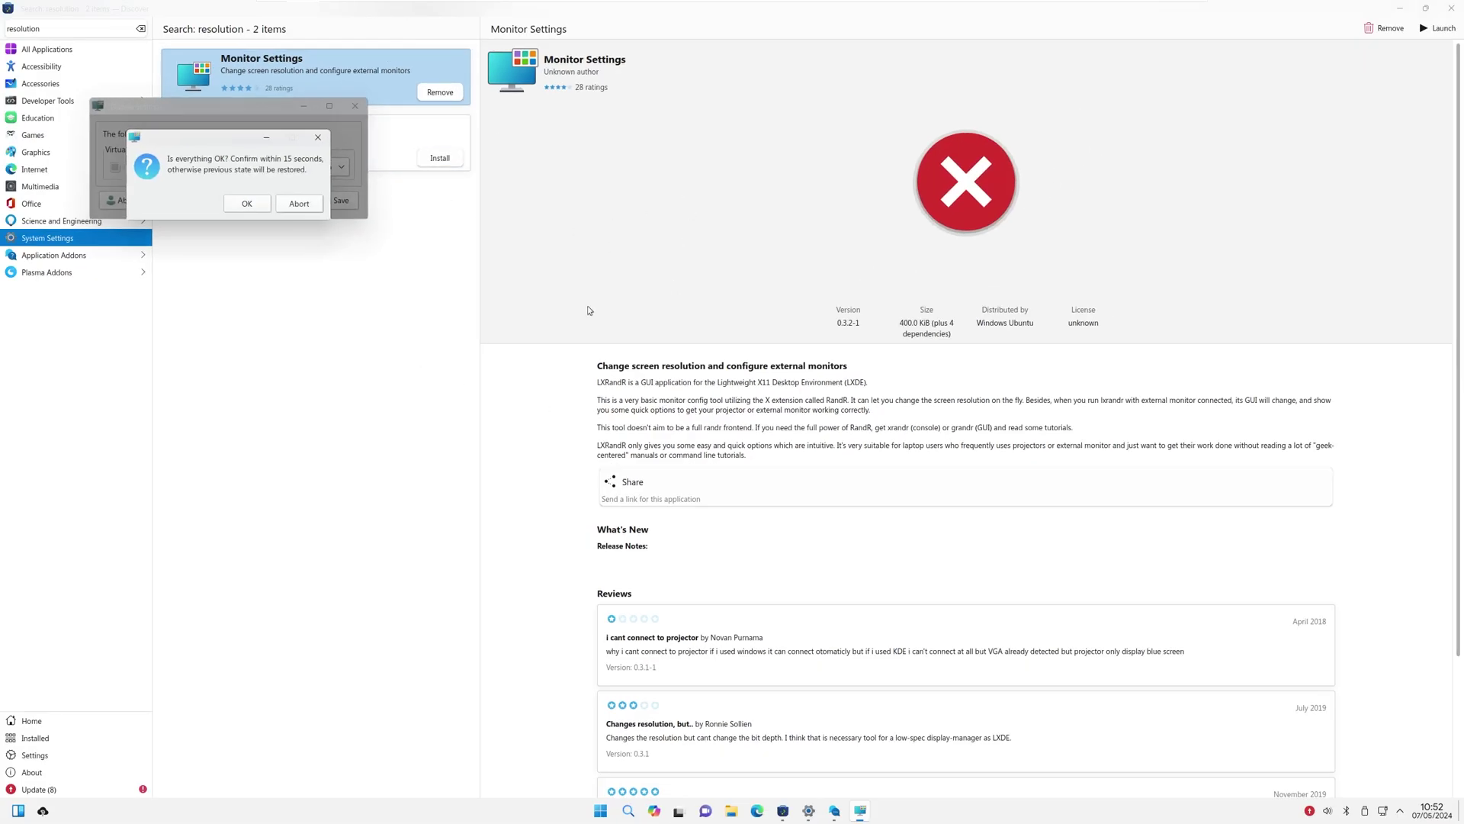
Step: Keep 2560x1440, apply a 59.95 refresh rate, confirm it, and close Display Settings
click(248, 203)
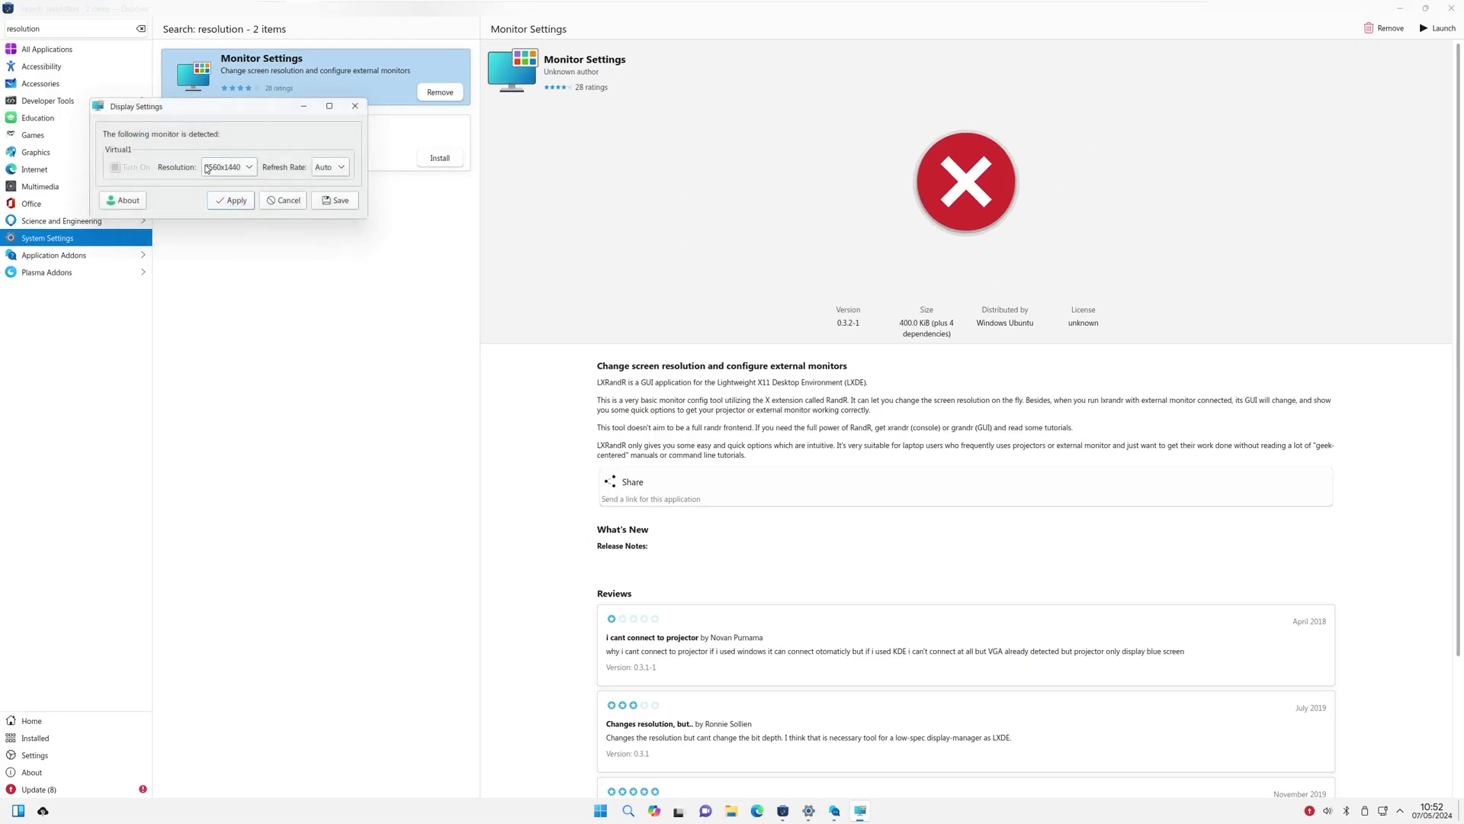
click(333, 167)
click(242, 200)
click(248, 203)
click(355, 106)
click(38, 117)
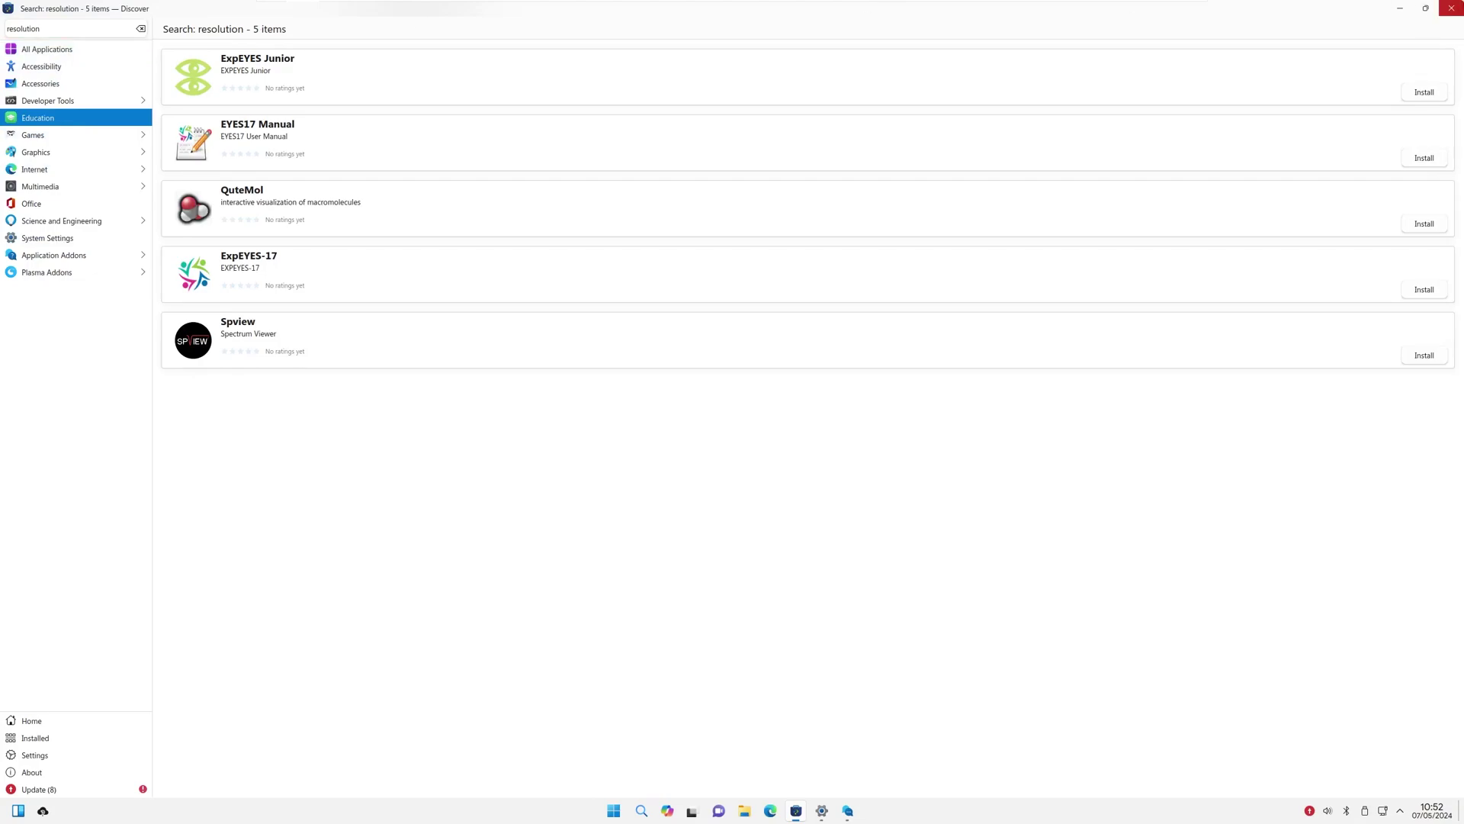
Step: Close Discover, enable 'Log to a file' for notifications, then close the notification and Settings windows
click(1451, 8)
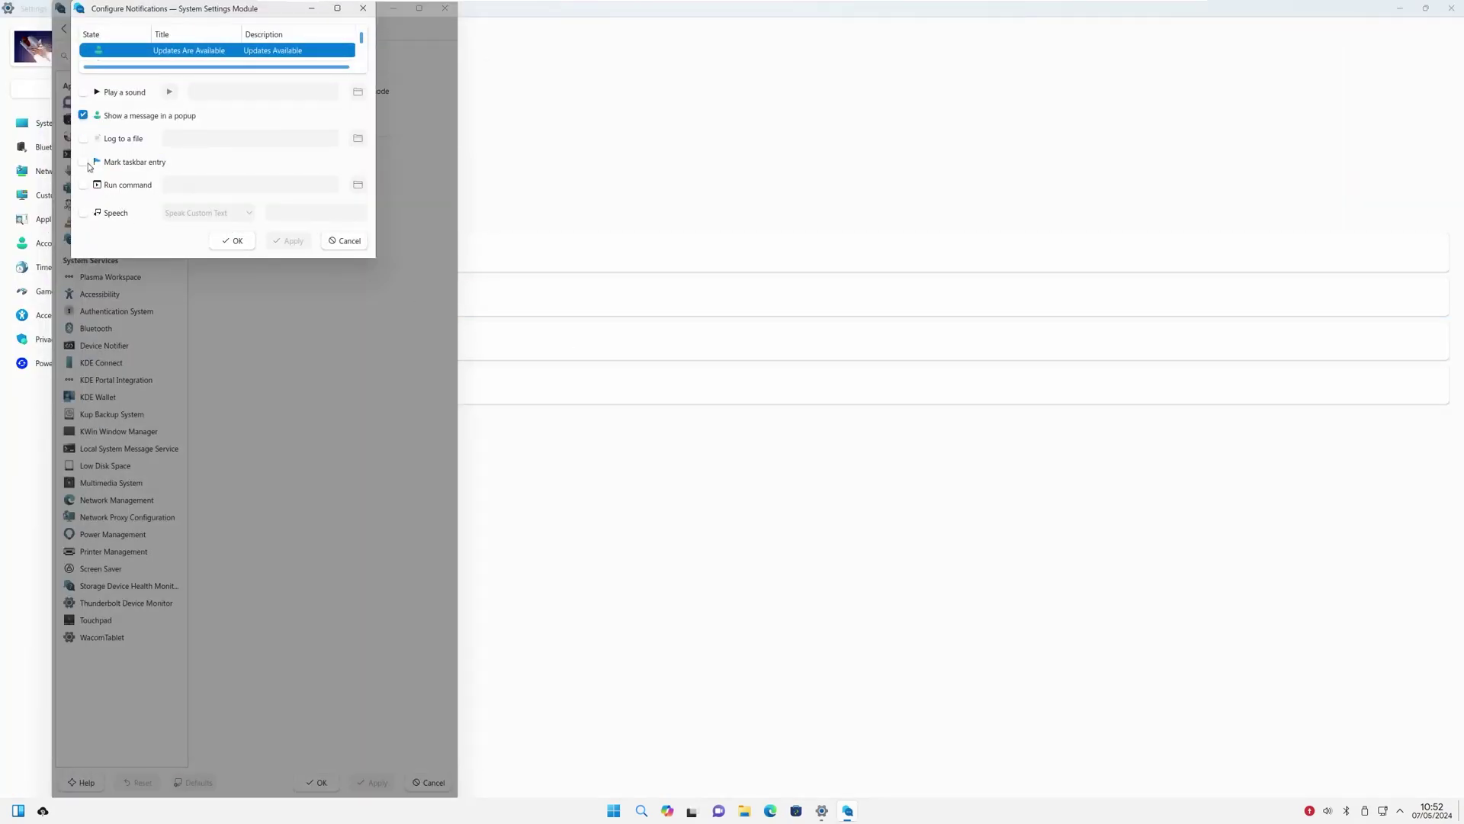
click(84, 139)
click(233, 240)
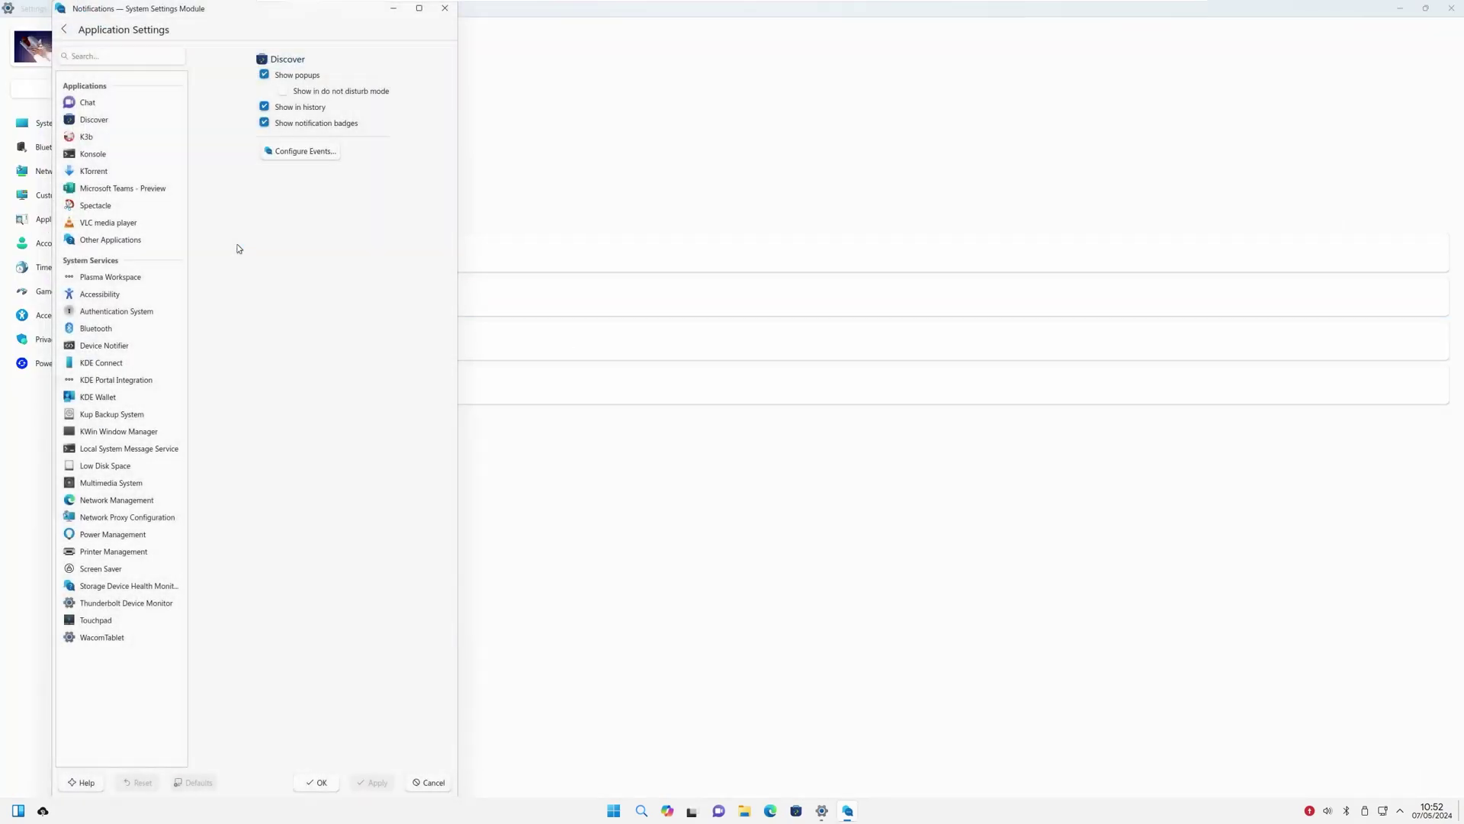
click(443, 8)
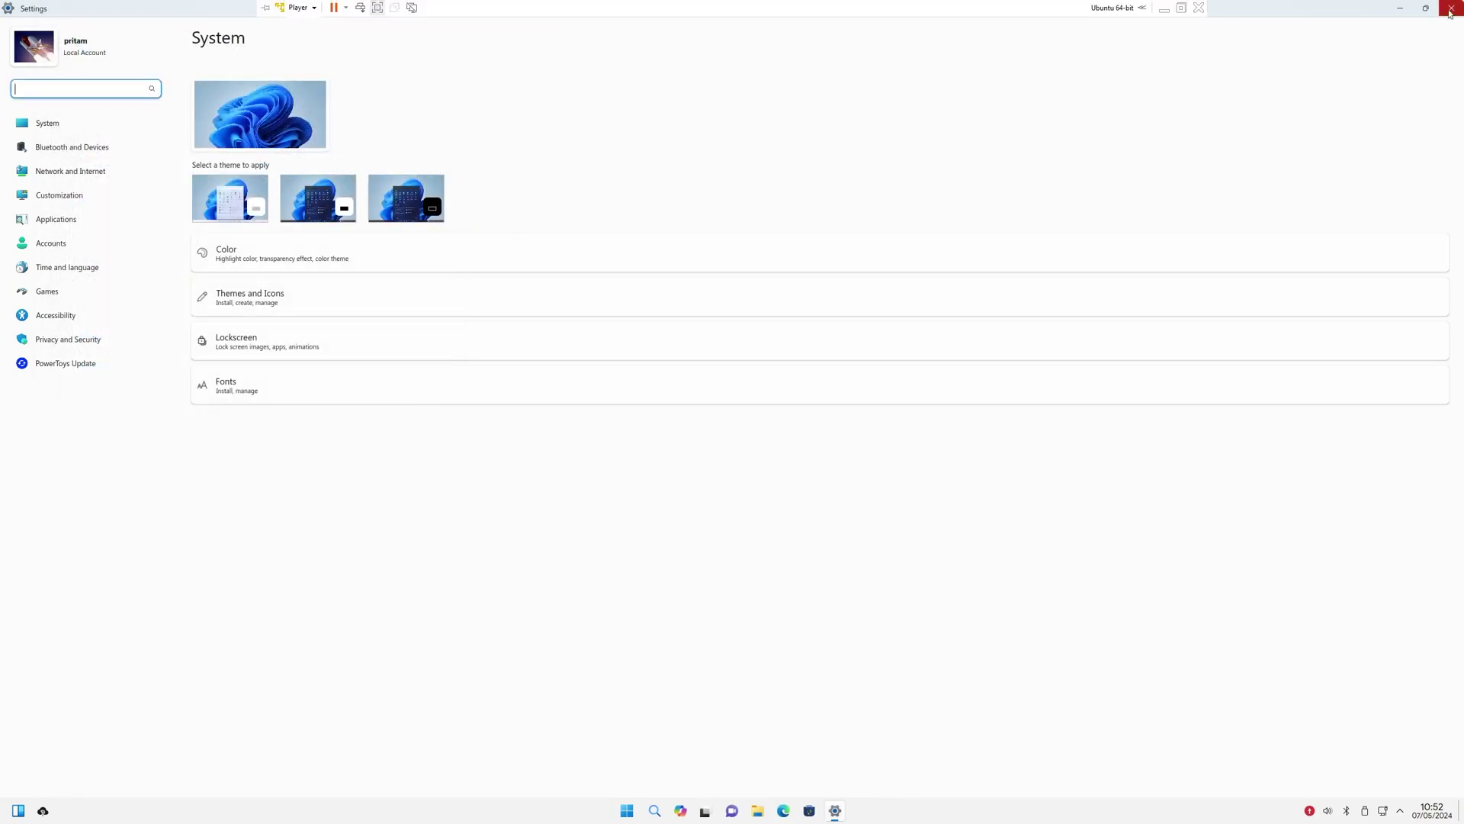
key(alt+F4)
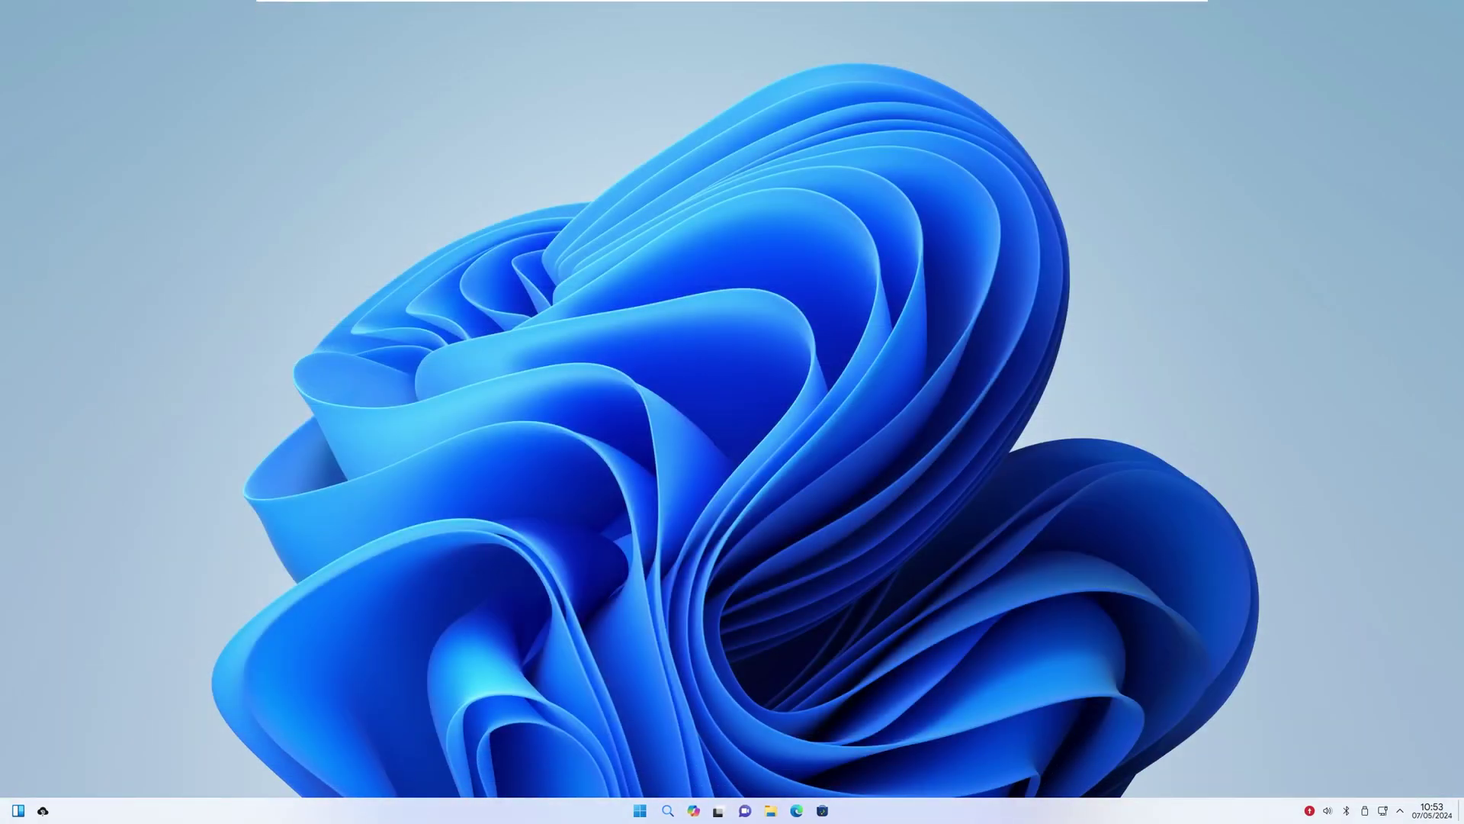